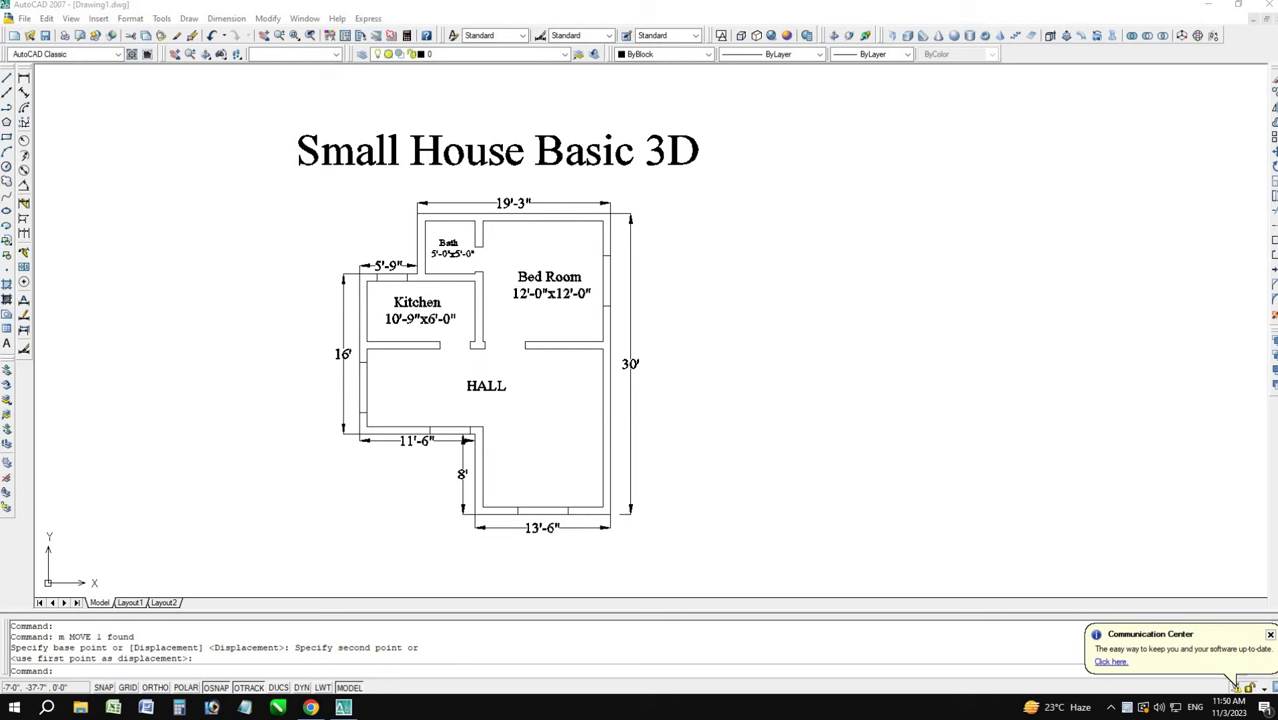
- Copy the 'Small House Basic 3D' title to a spot just above the original
scroll(548, 278, "up", 2)
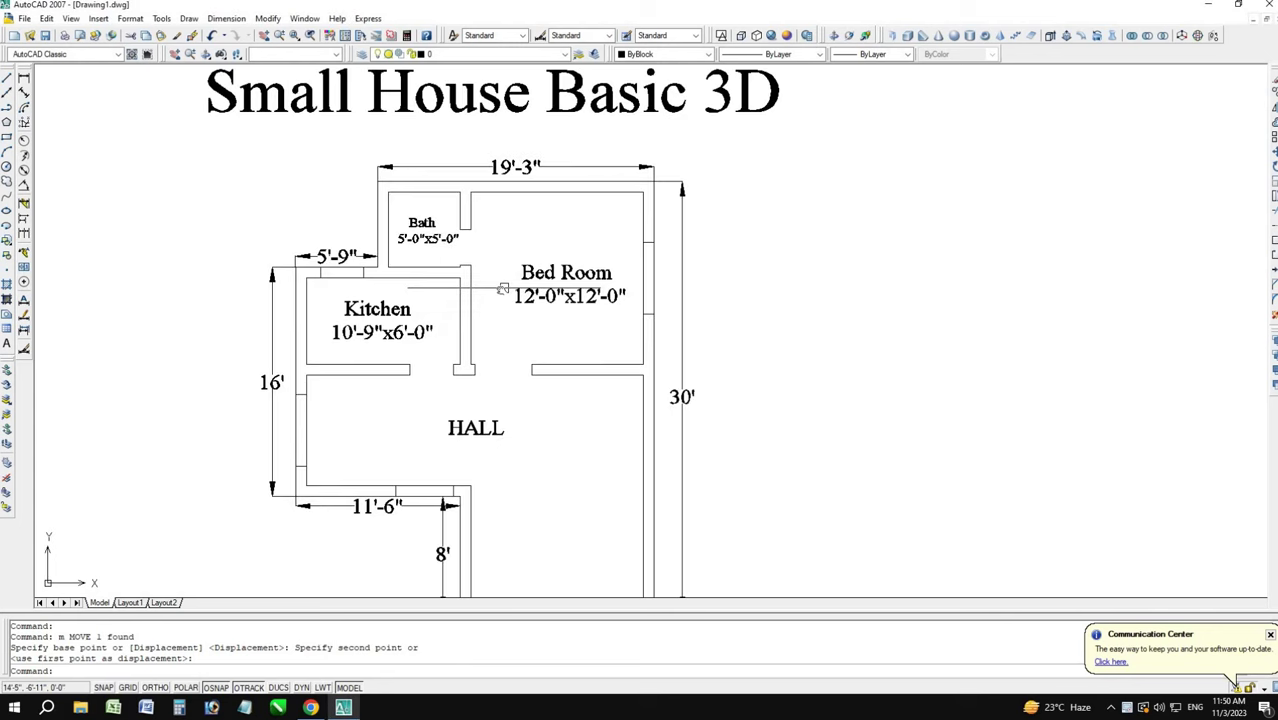
scroll(540, 235, "up", 1)
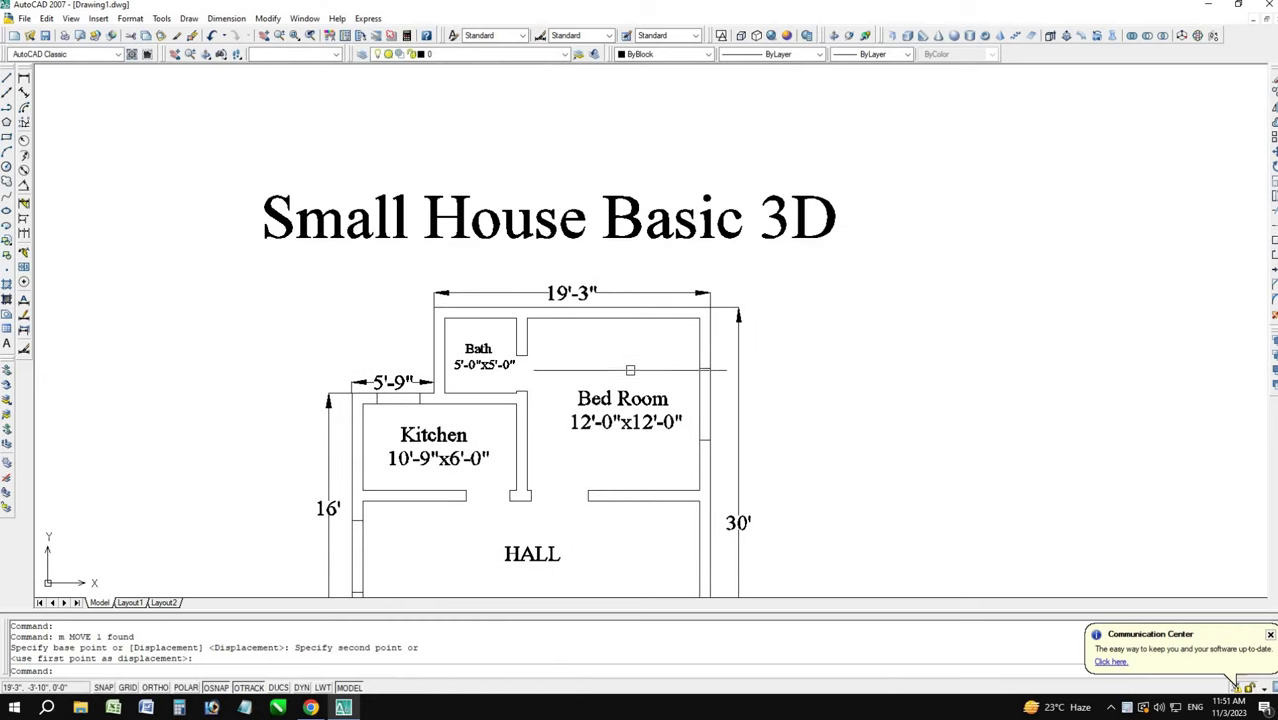
middle_click_drag(617, 365, 612, 258)
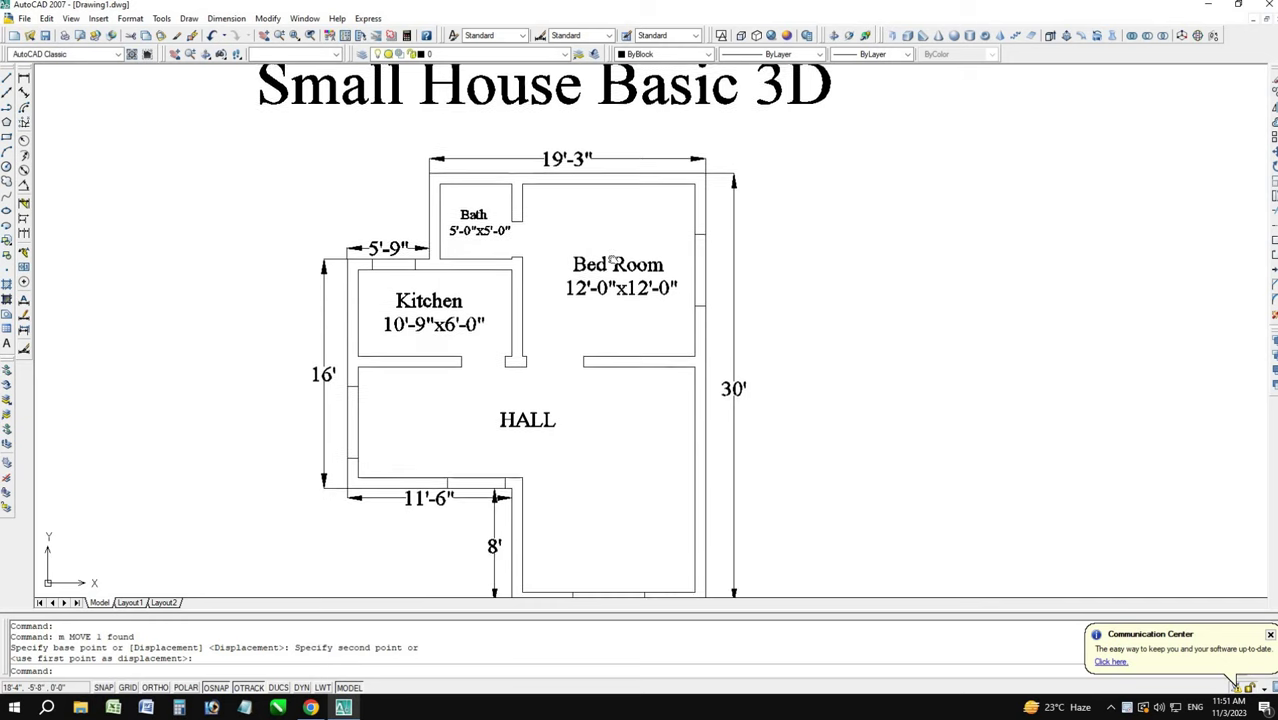
scroll(612, 290, "down", 1)
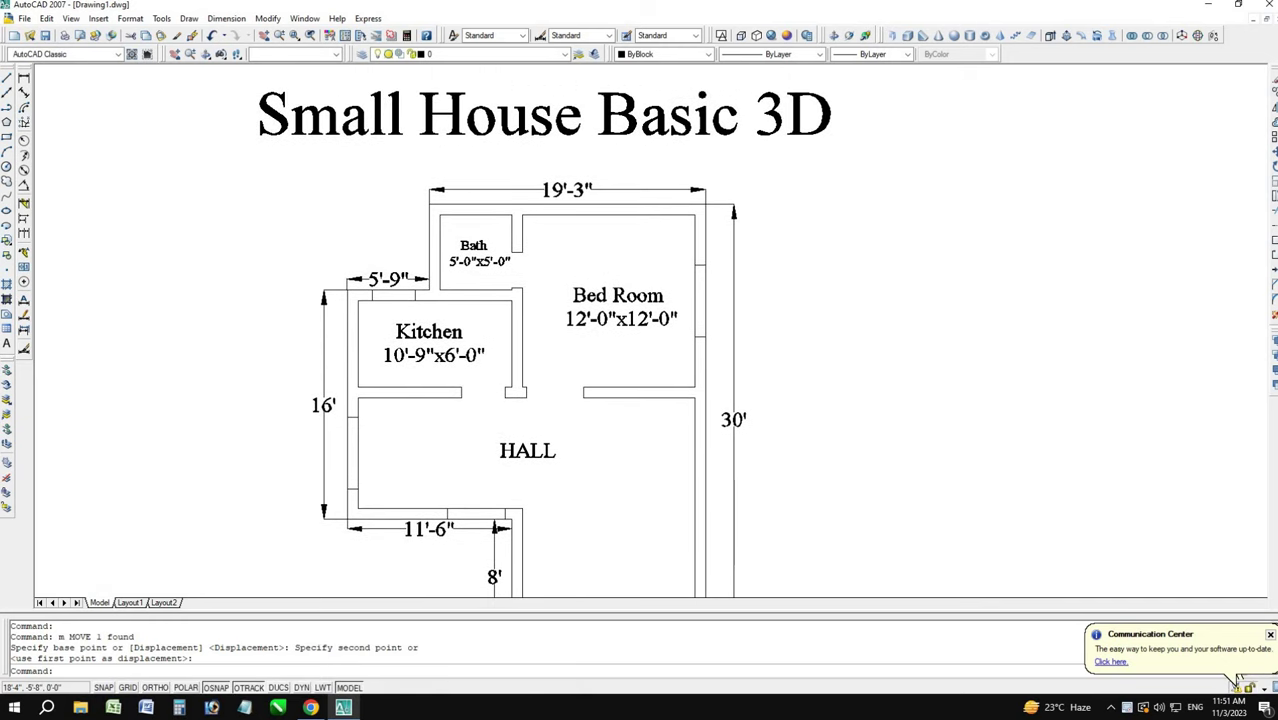
scroll(500, 240, "down", 2)
left_click(545, 175)
type("c")
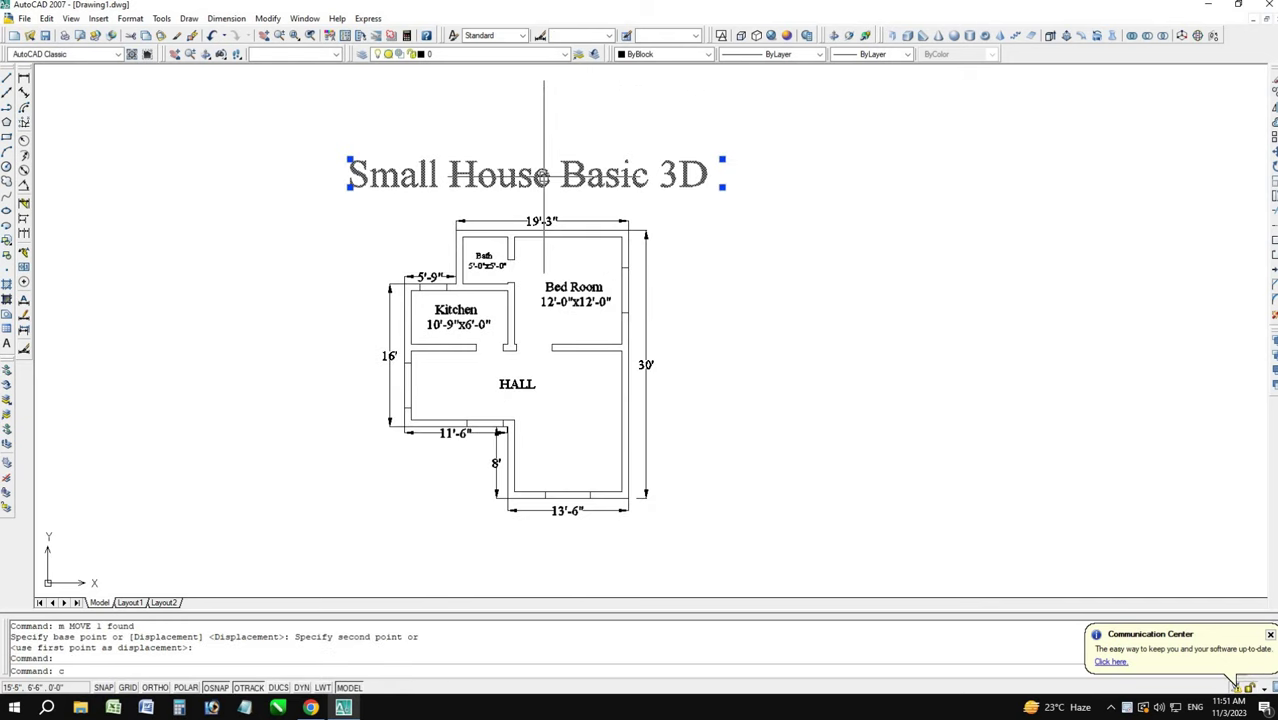
type("o")
key("Return")
left_click(544, 175)
left_click(544, 128)
key("Escape")
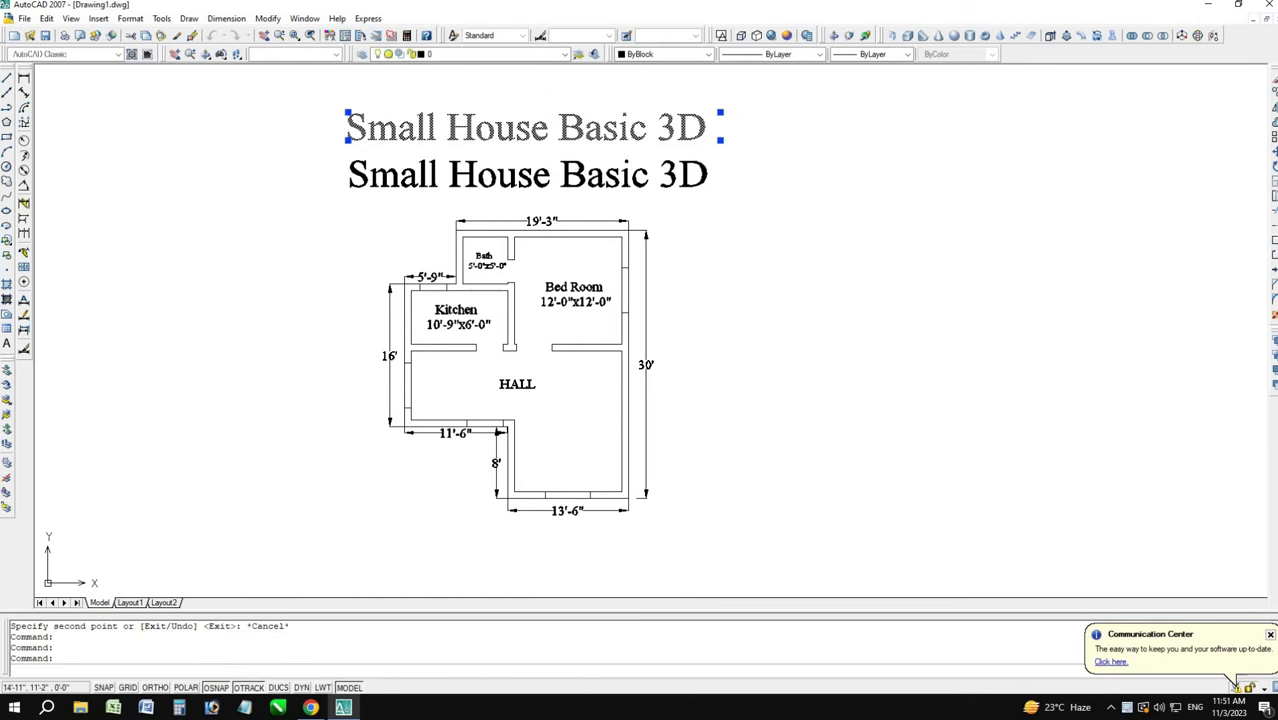
- Retype the upper title copy as 'Auto CAD 2007'
double_click(541, 140)
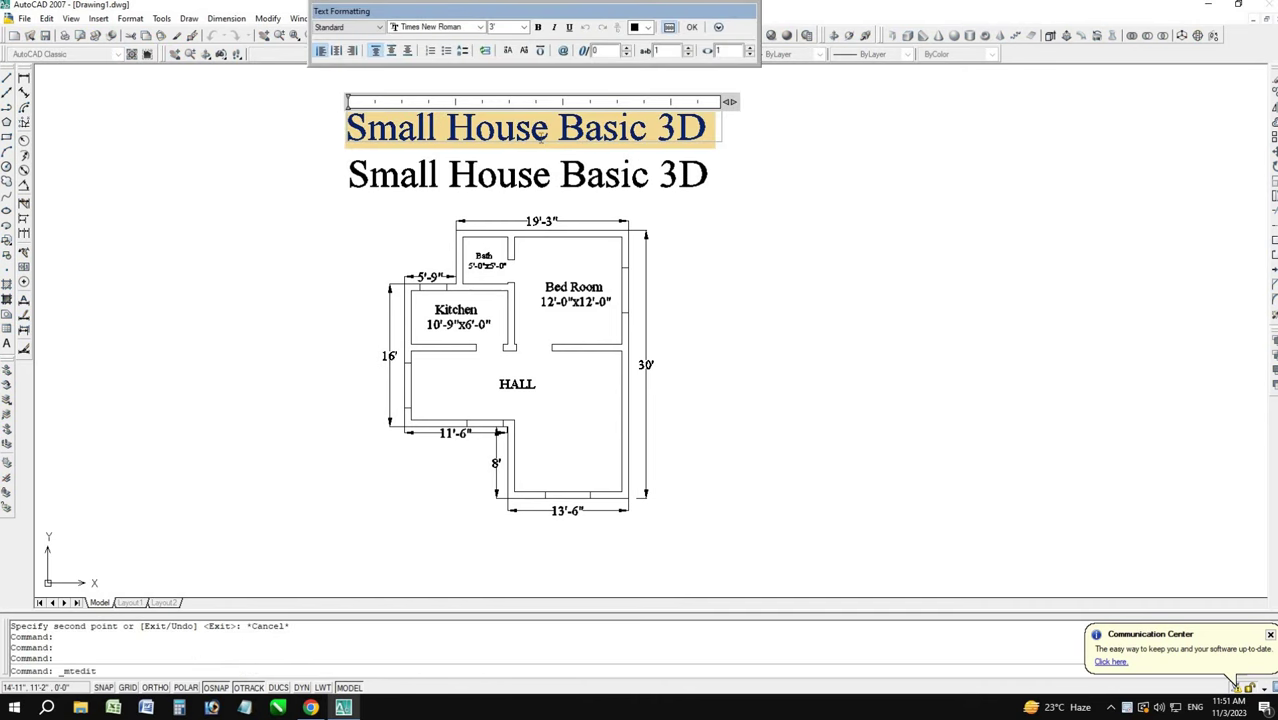
type("Auto")
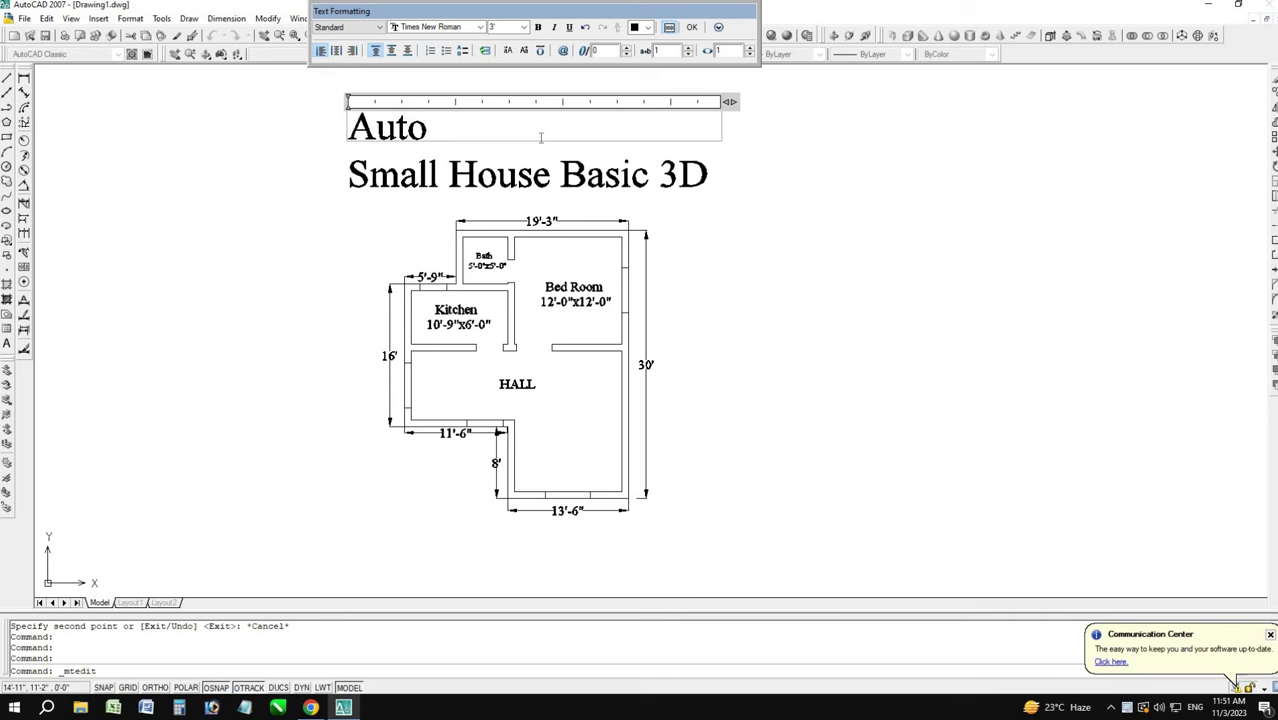
type(" CAd")
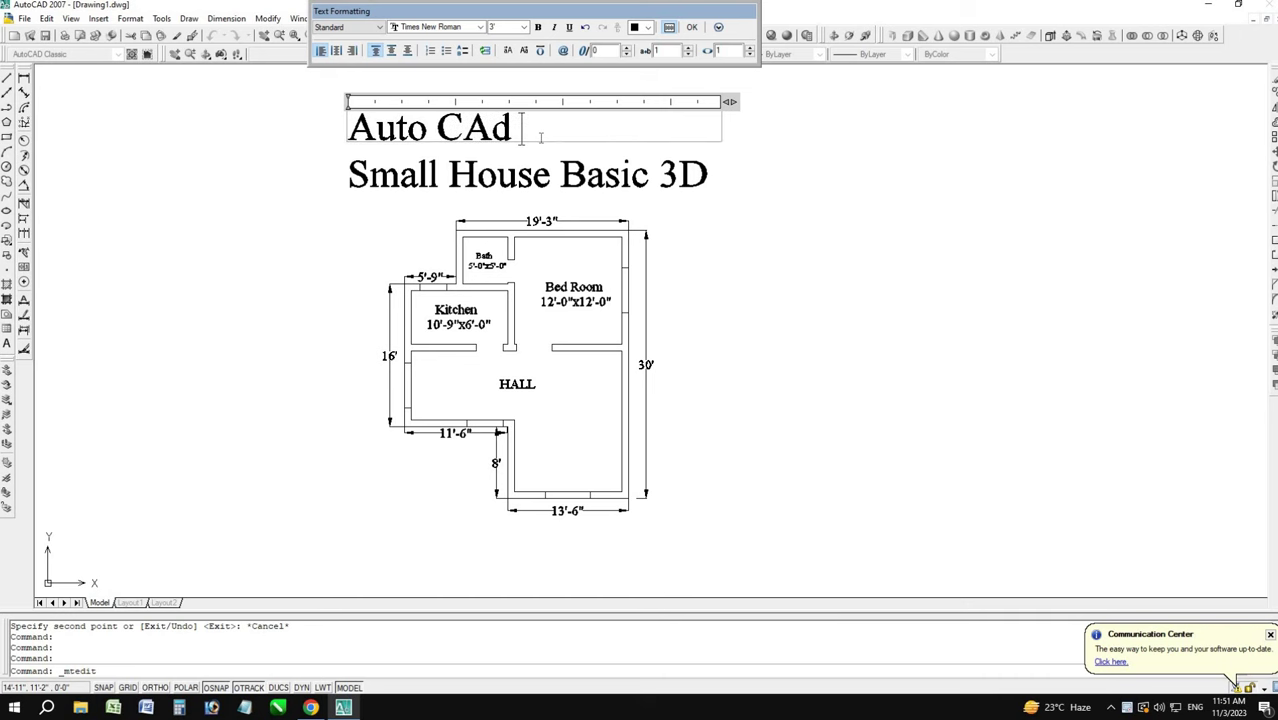
key("BackSpace")
key("BackSpace")
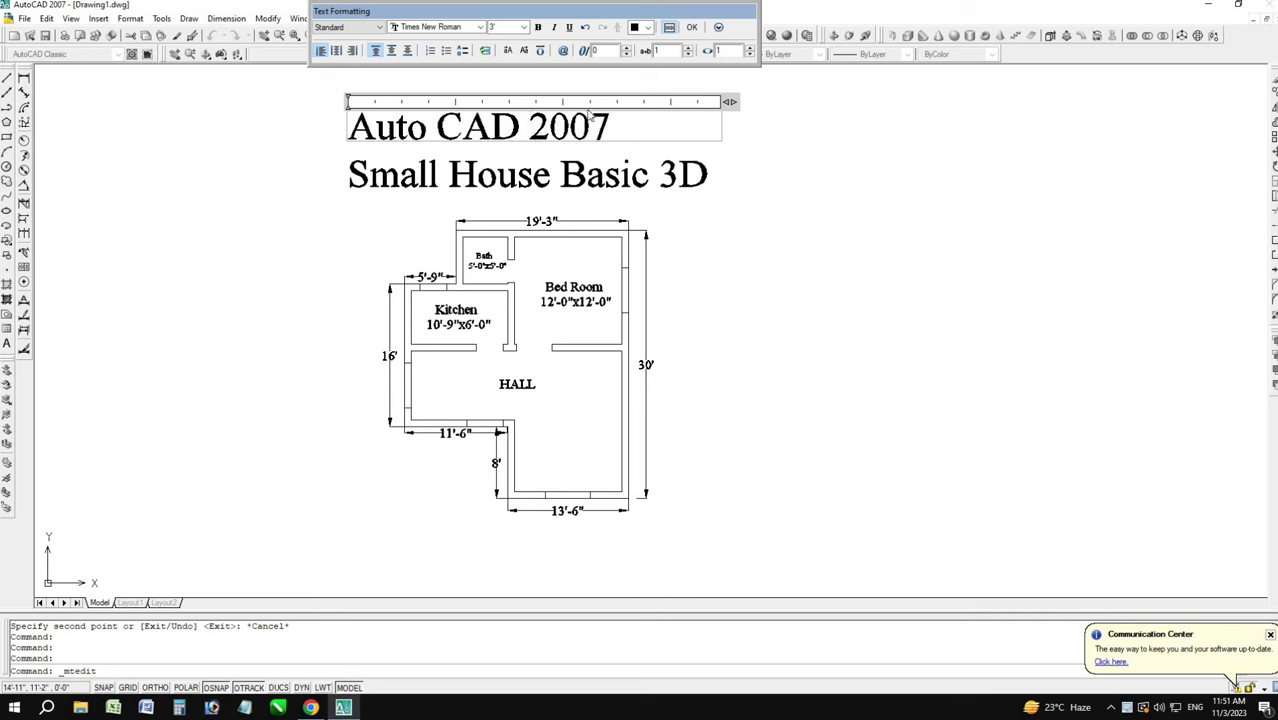
left_click(1237, 683)
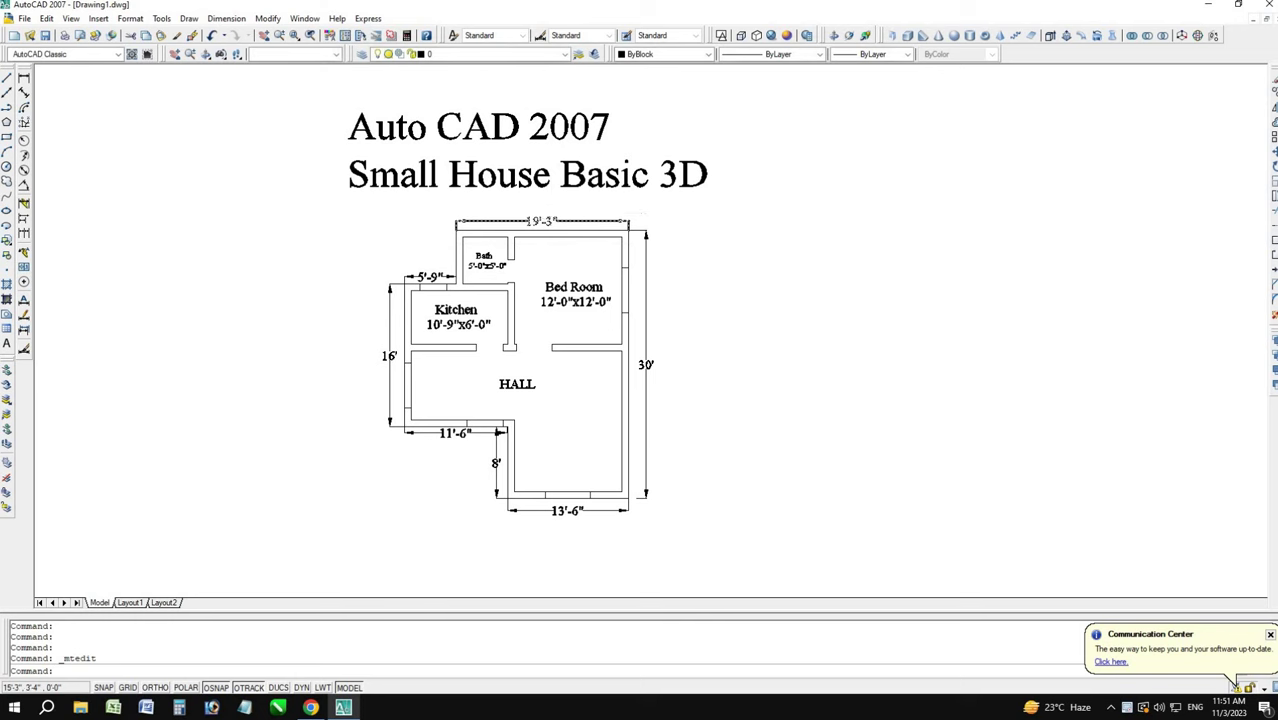
- Copy the whole floor plan, dimensions and room labels included, 400 px to the right
scroll(1237, 683, "down", 2)
scroll(1237, 680, "up", 3)
scroll(1237, 680, "up", 2)
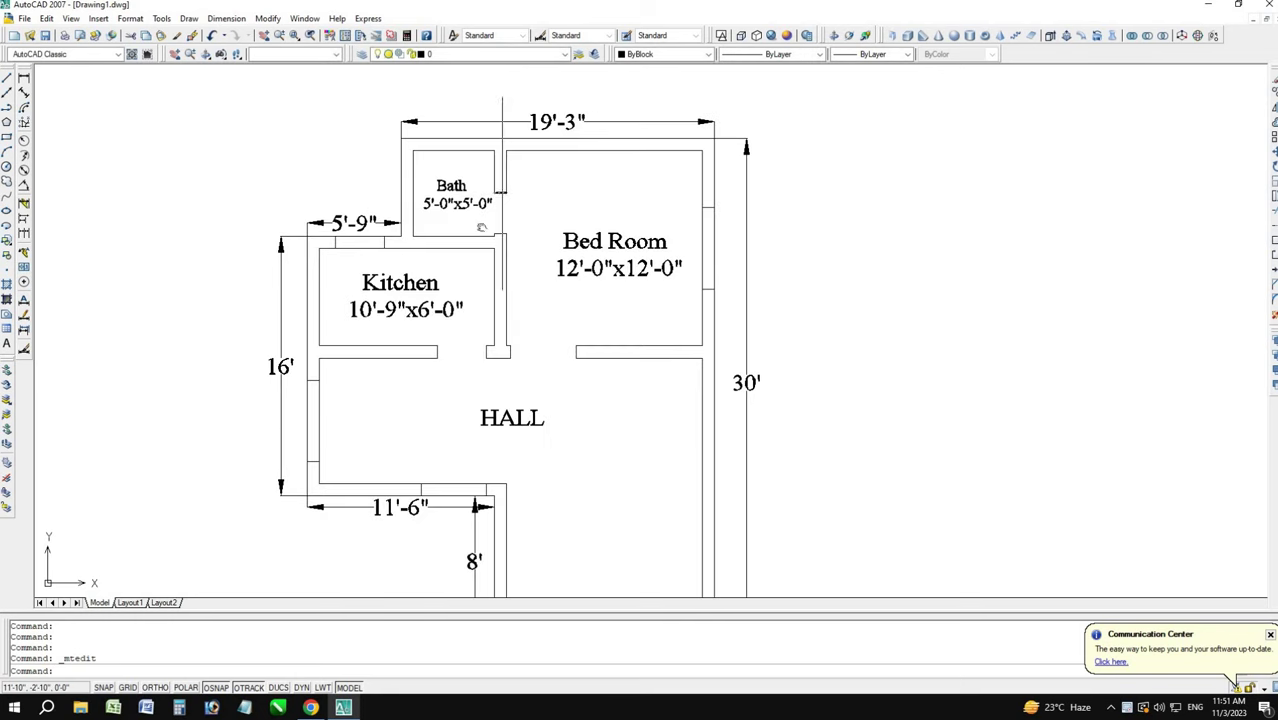
scroll(495, 199, "down", 2)
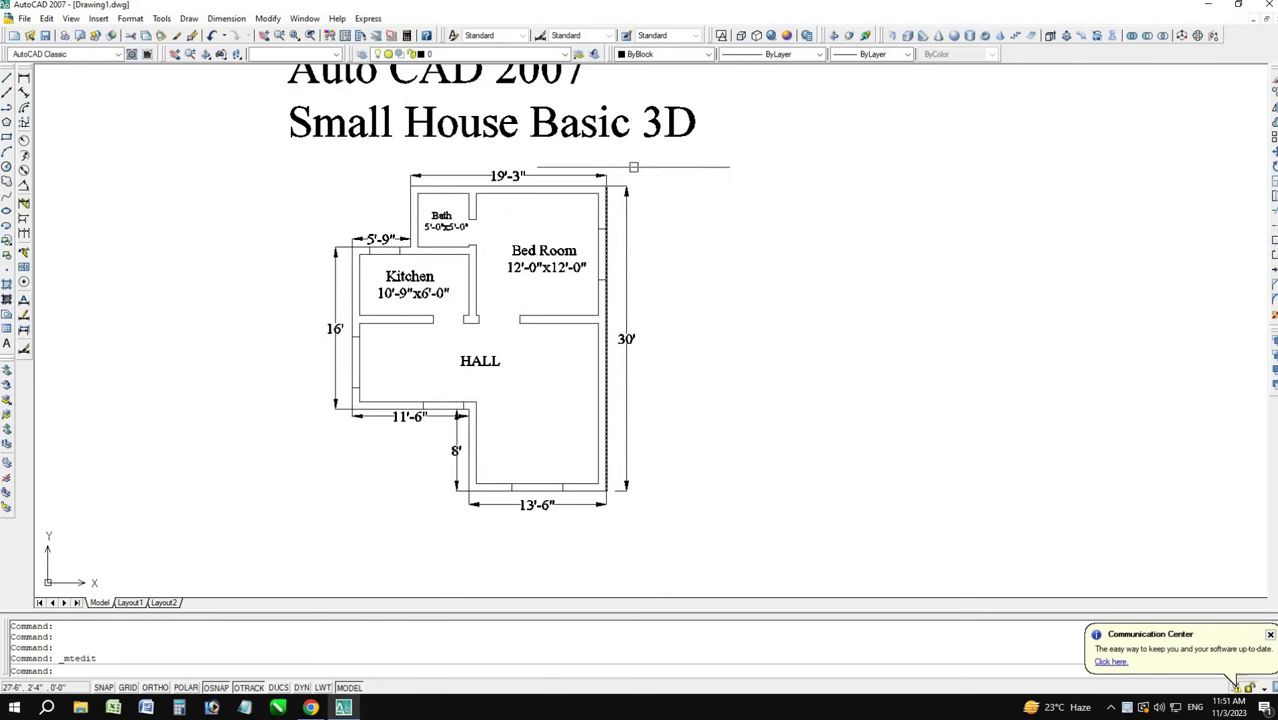
left_click(640, 162)
left_click(283, 557)
type("co")
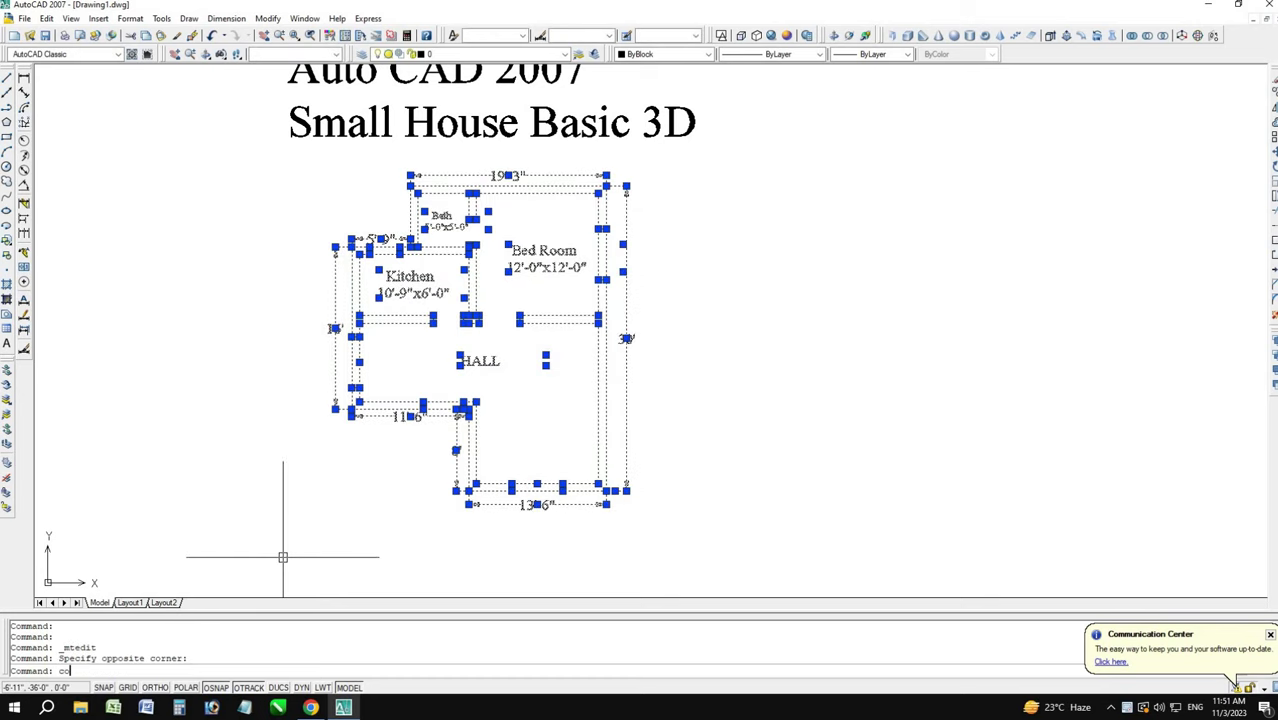
key("Return")
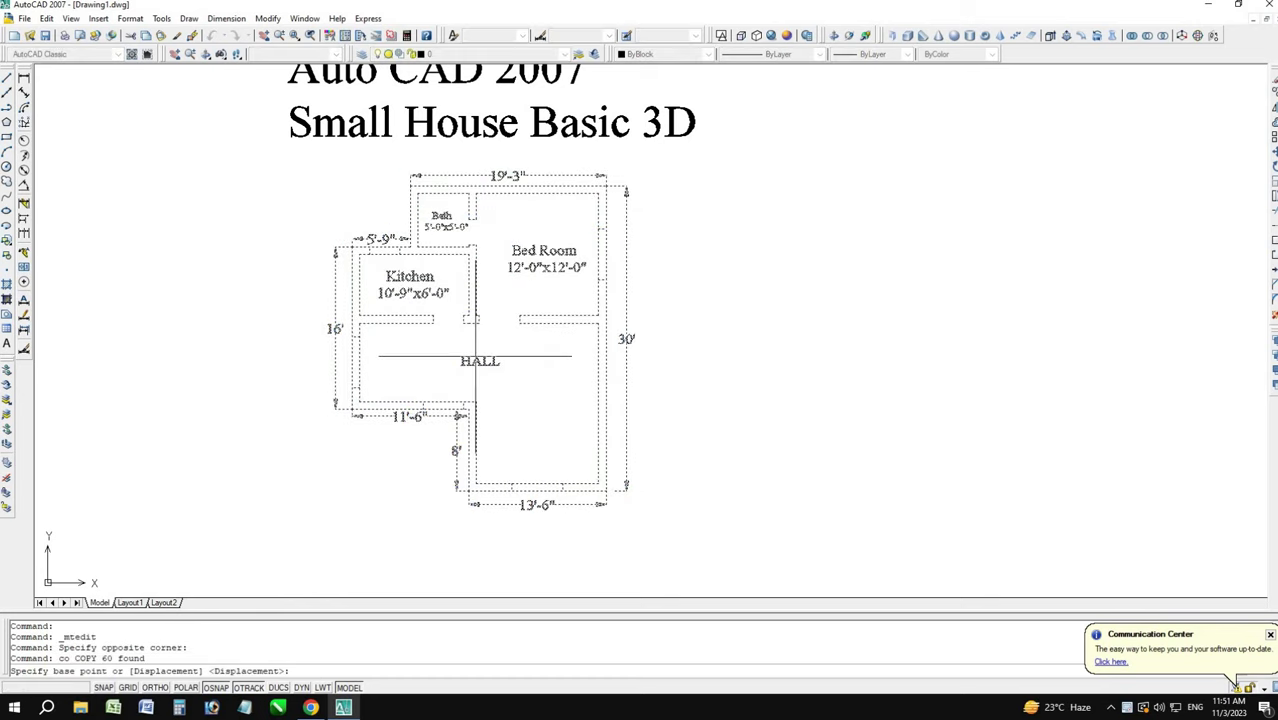
left_click(476, 356)
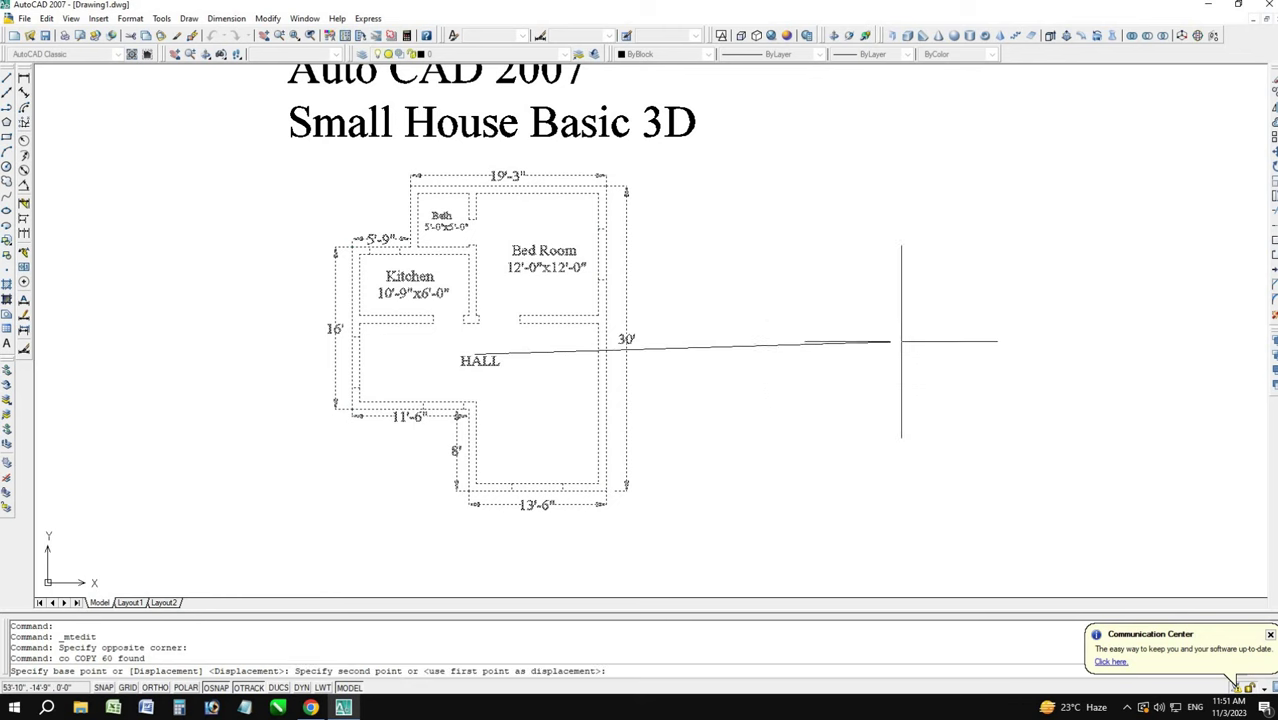
left_click(876, 356)
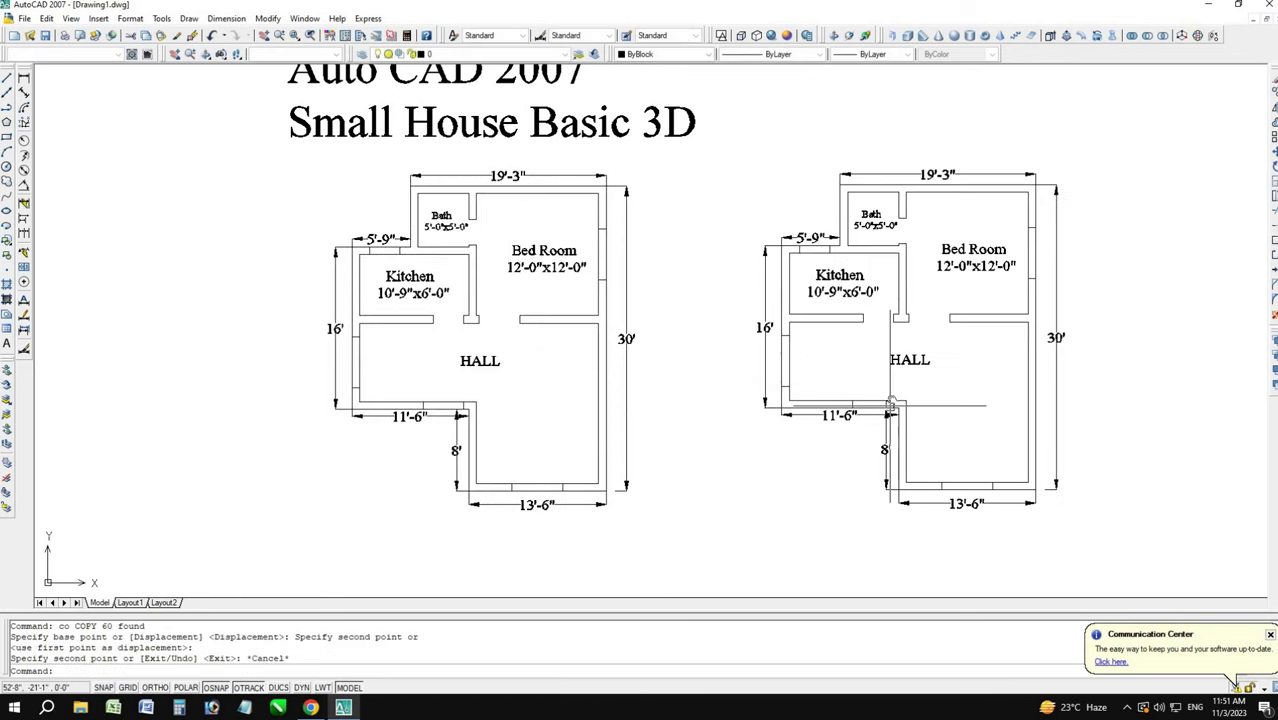
key("Escape")
middle_click_drag(890, 356, 590, 340)
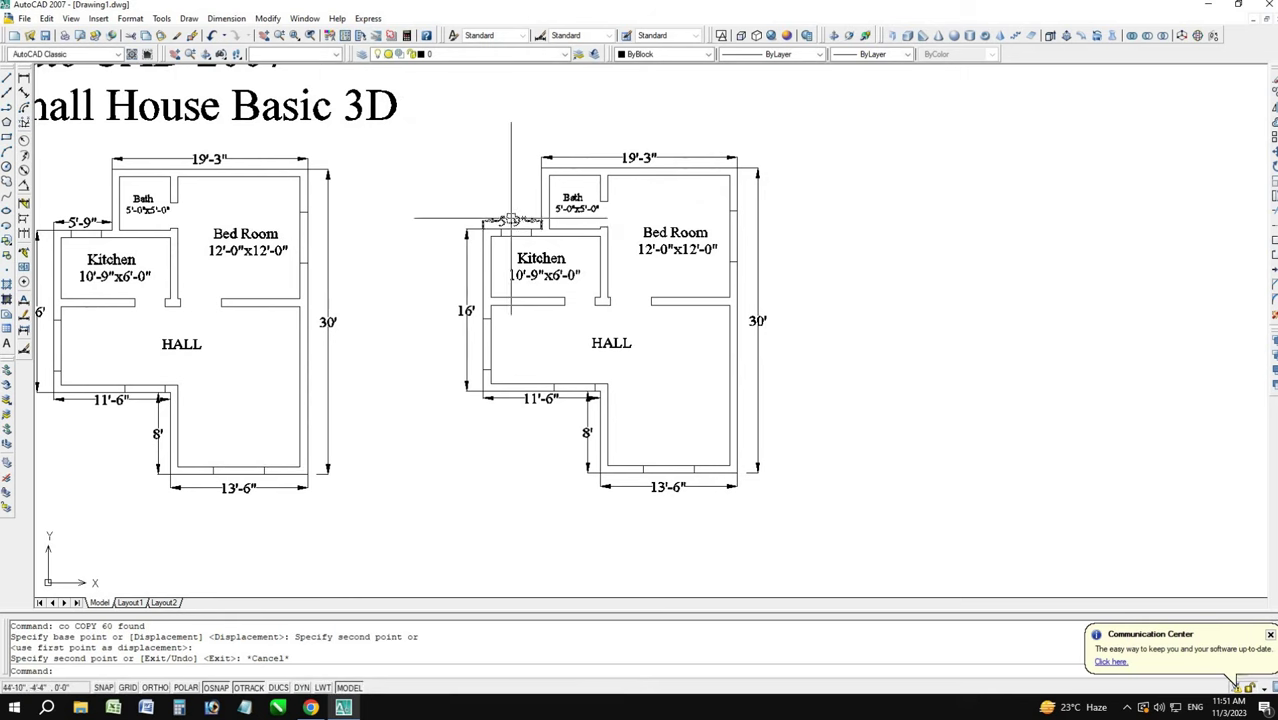
left_click(512, 220)
- Delete the 5'-9" and 16' dimensions and the Kitchen and HALL labels from the copy
key("Delete")
left_click(466, 310)
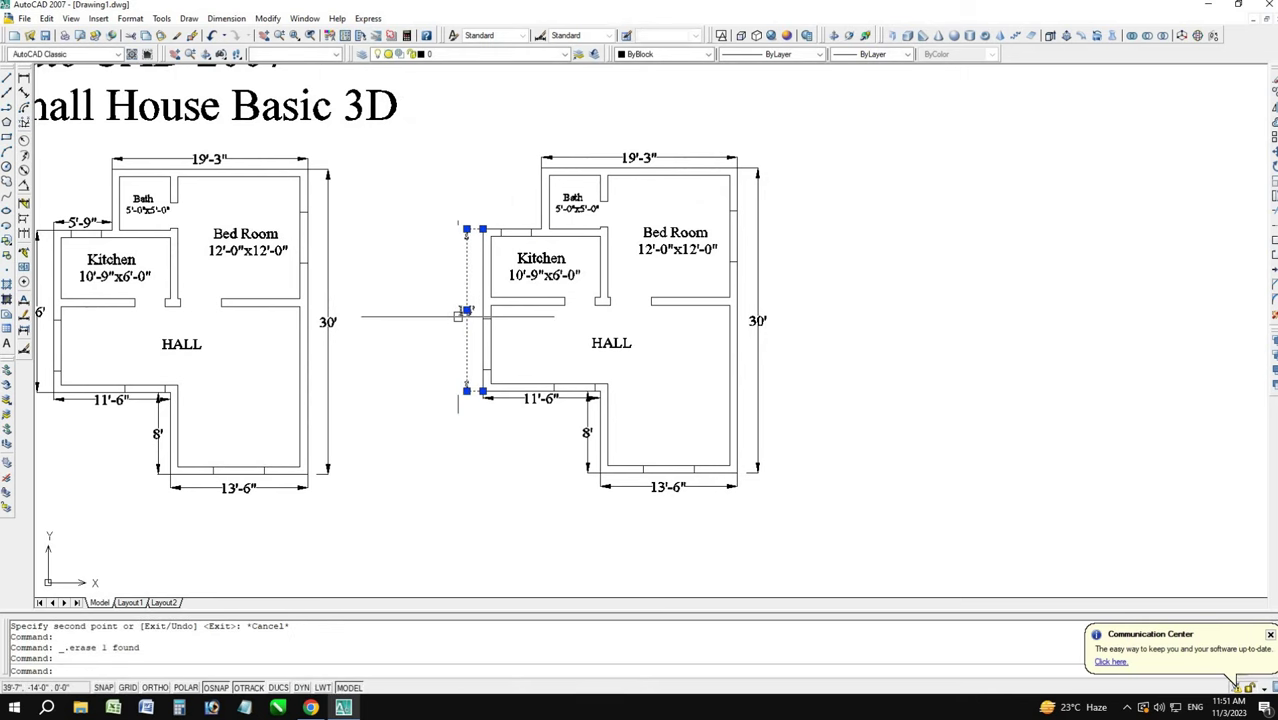
key("Delete")
left_click(541, 266)
key("Delete")
left_click(611, 352)
left_click(605, 340)
key("Delete")
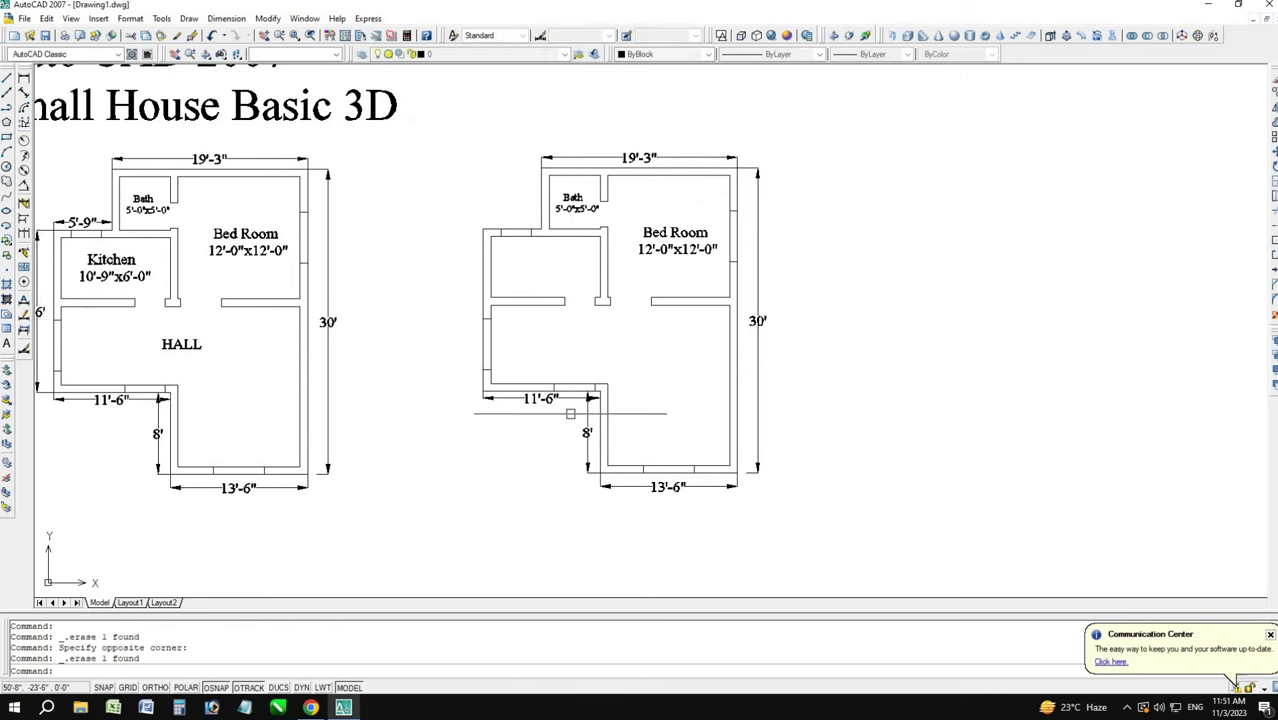
- Delete the 8', 30' and 19'-3" dimensions and the Bed Room and Bath labels
left_click(587, 430)
key("Delete")
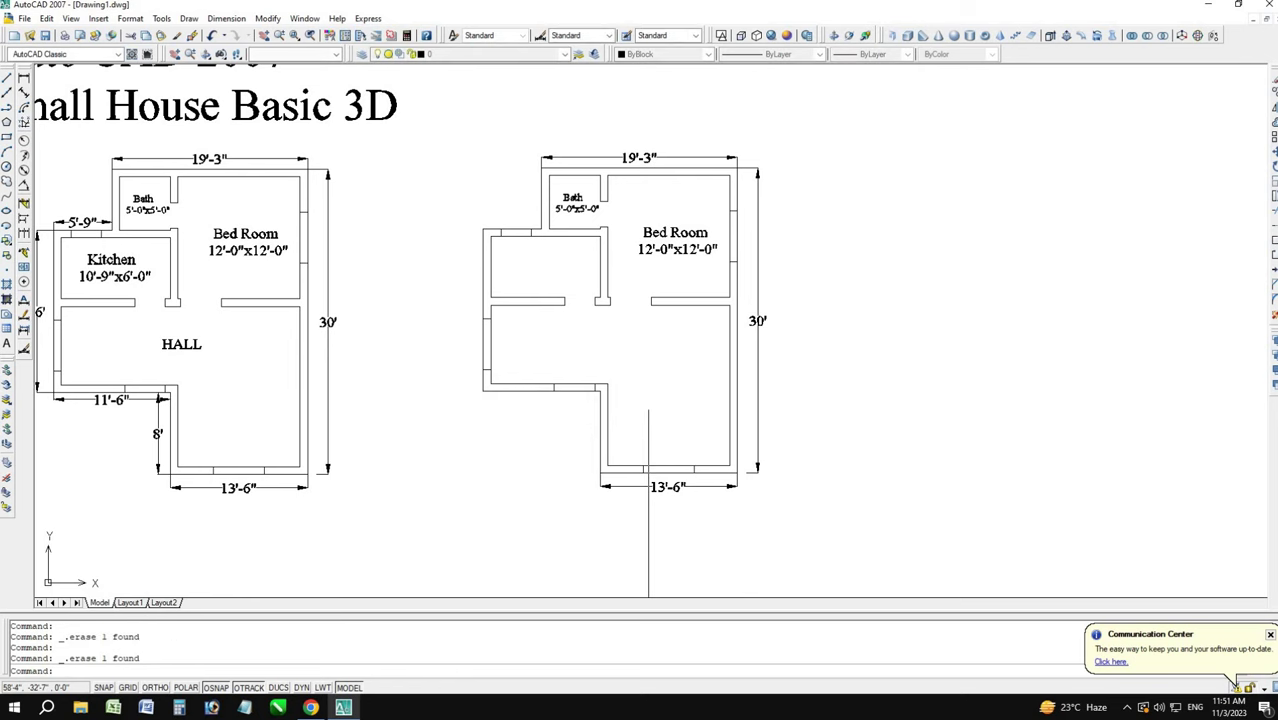
left_click(757, 305)
key("Delete")
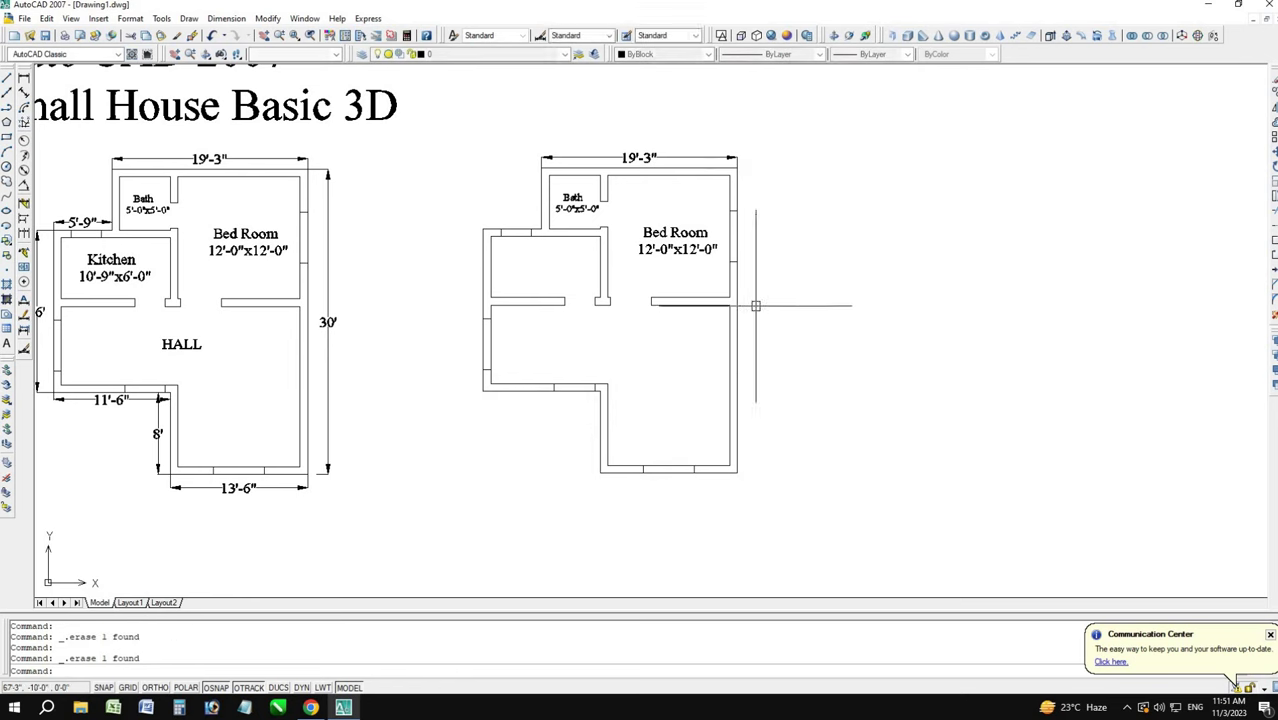
left_click(663, 243)
key("Delete")
left_click(566, 200)
key("Delete")
left_click(620, 158)
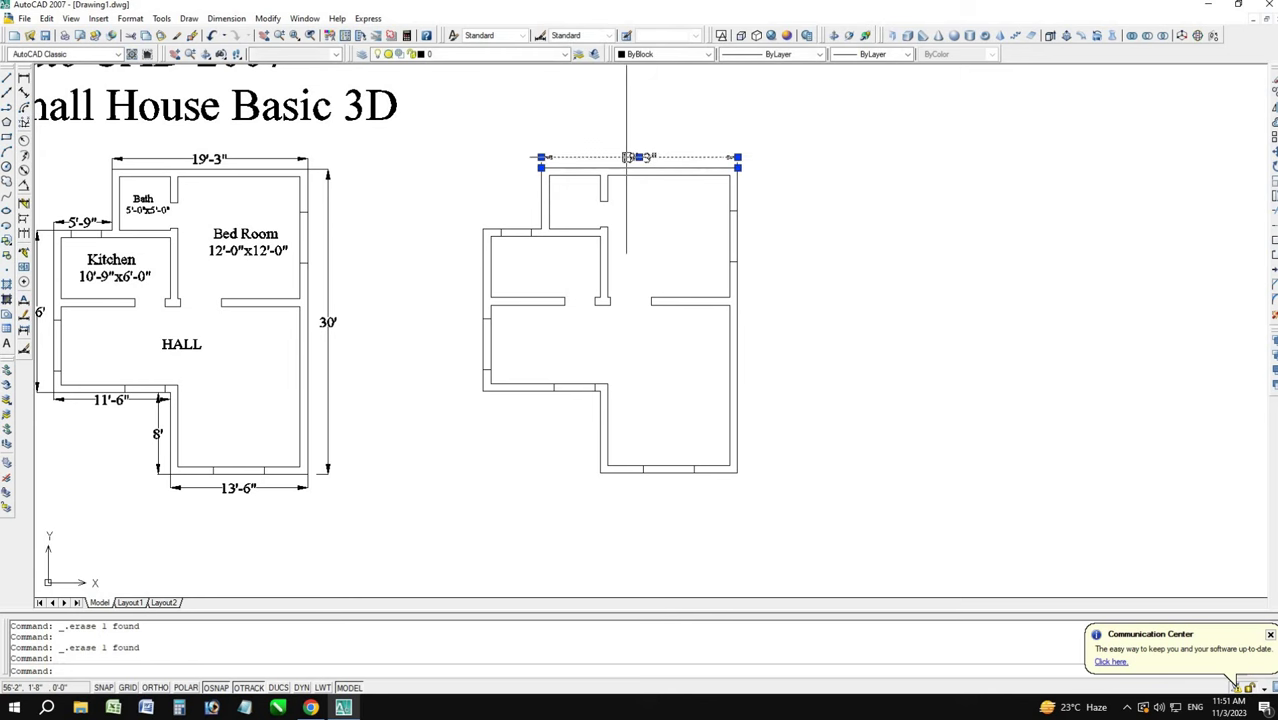
key("Delete")
type("bo")
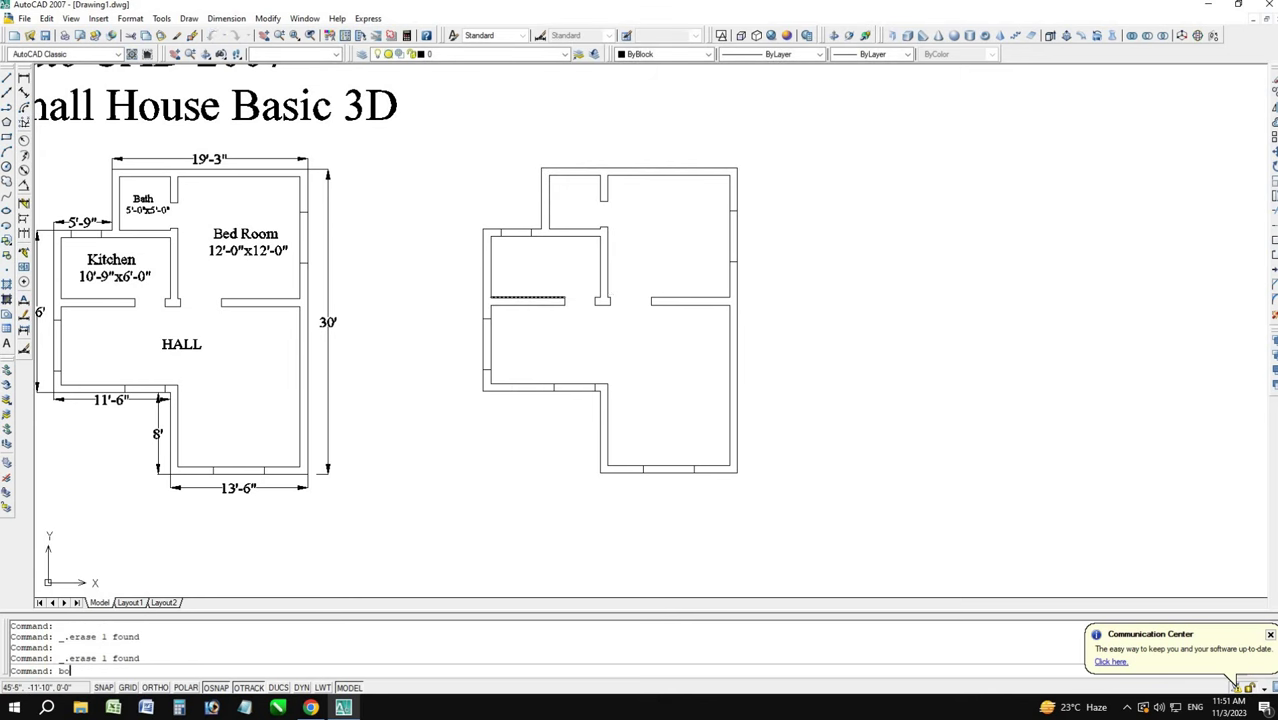
- Create BOUNDARY outlines by picking inside the right-side wall regions of the copy
key("Return")
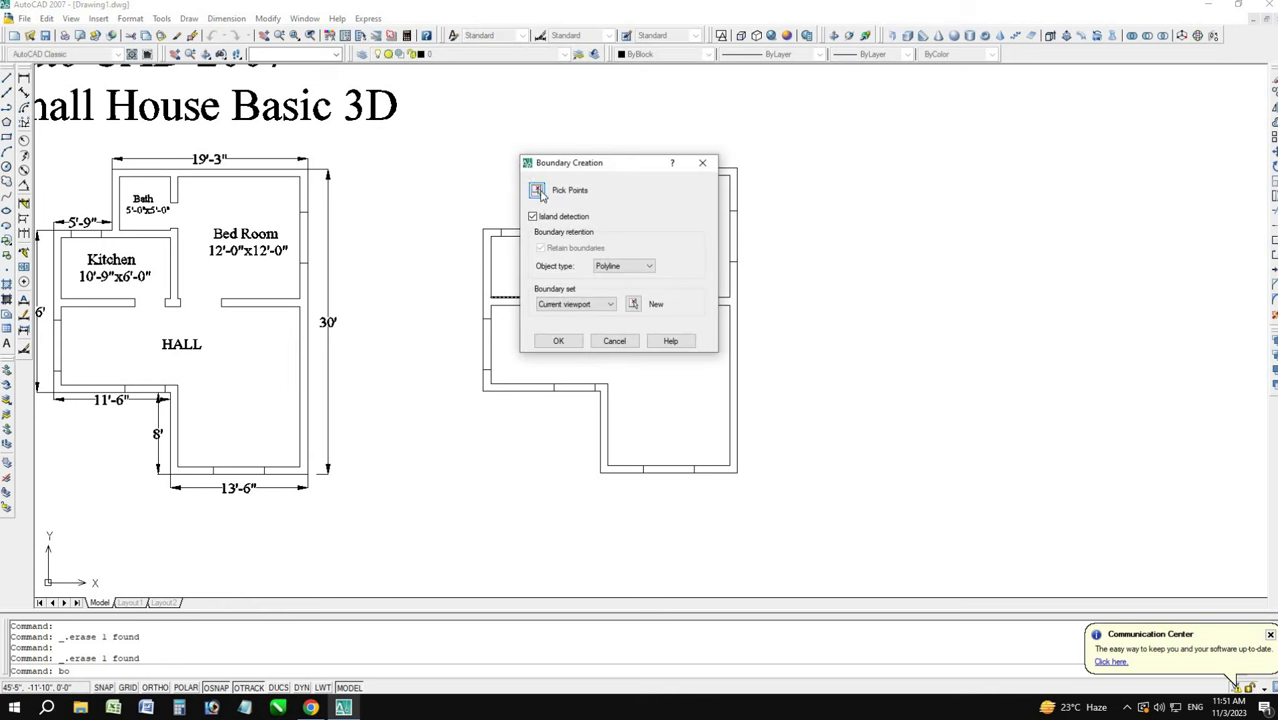
left_click(538, 191)
left_click(728, 195)
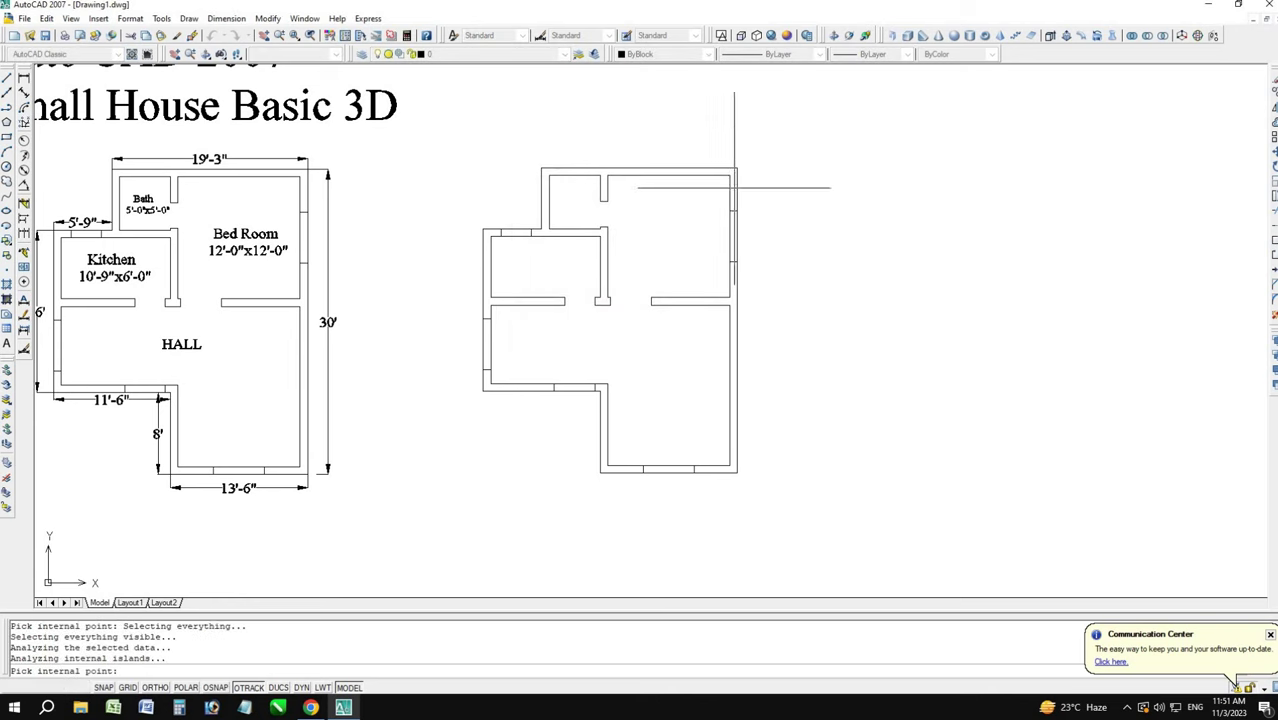
left_click(732, 298)
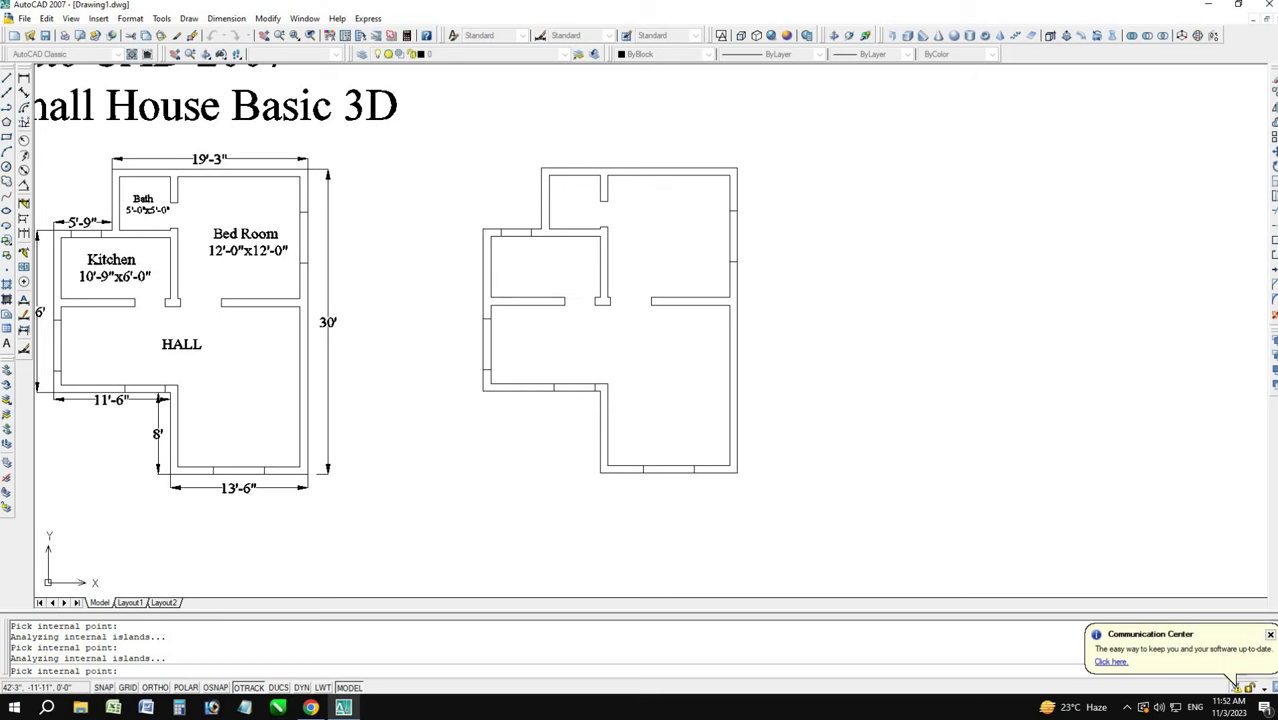
key("Return")
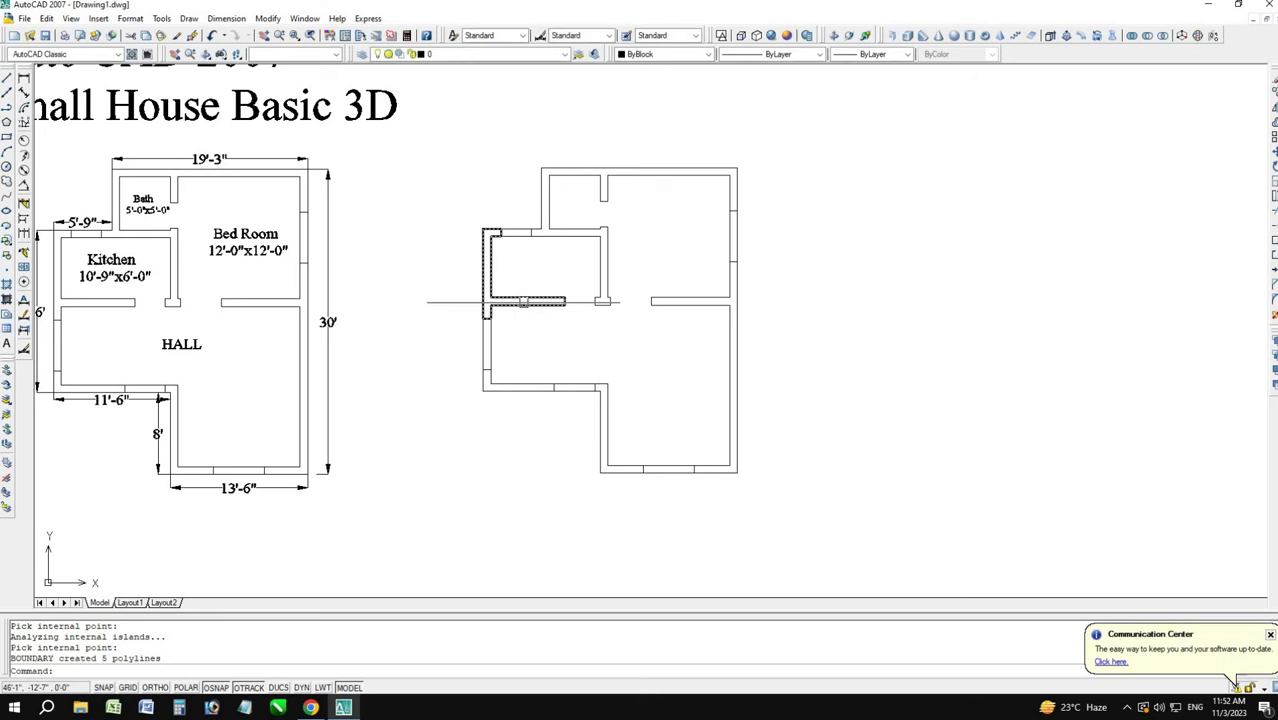
type("bo")
- Outline the left and lower wall strips, dismissing the duplicate boundary warning
key("Return")
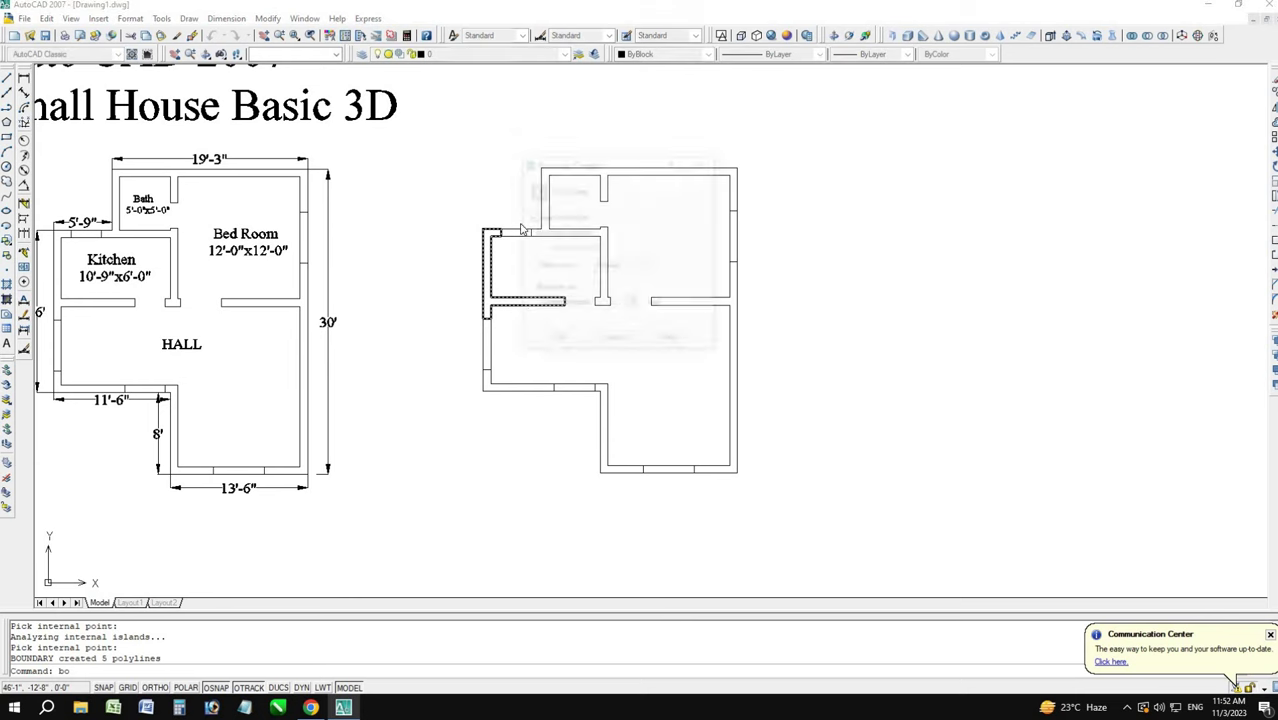
left_click(538, 195)
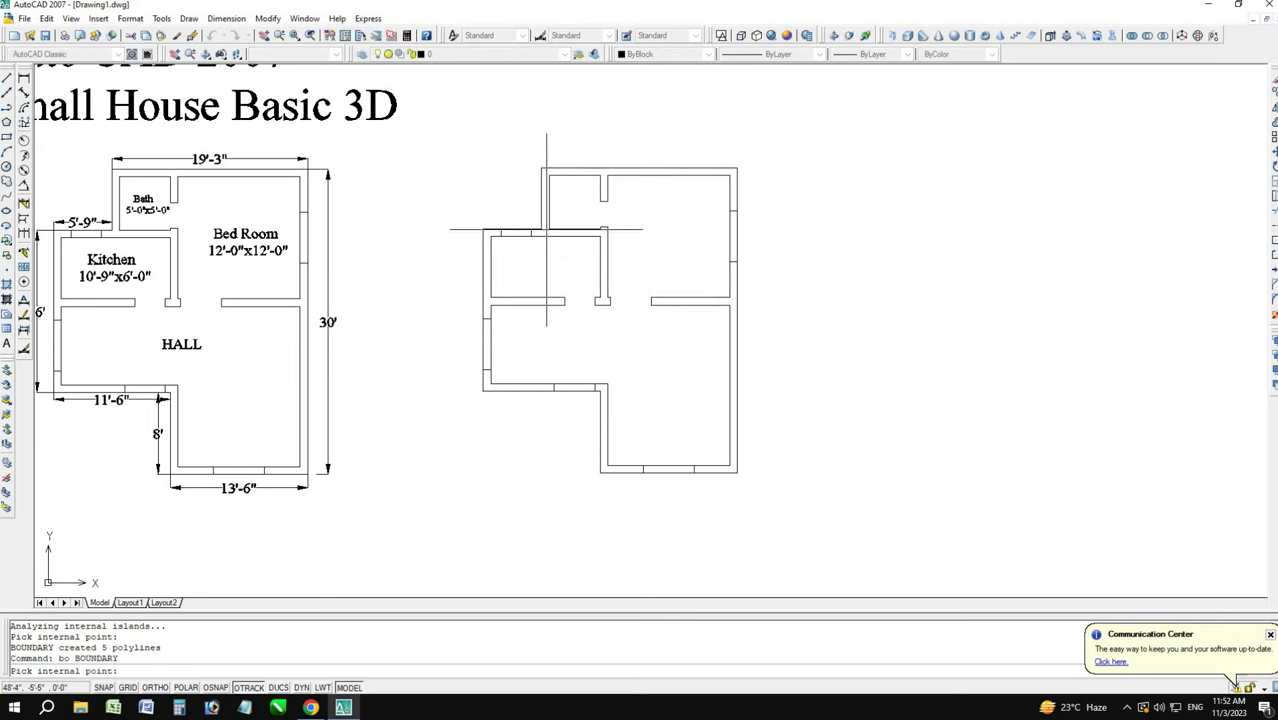
left_click(546, 229)
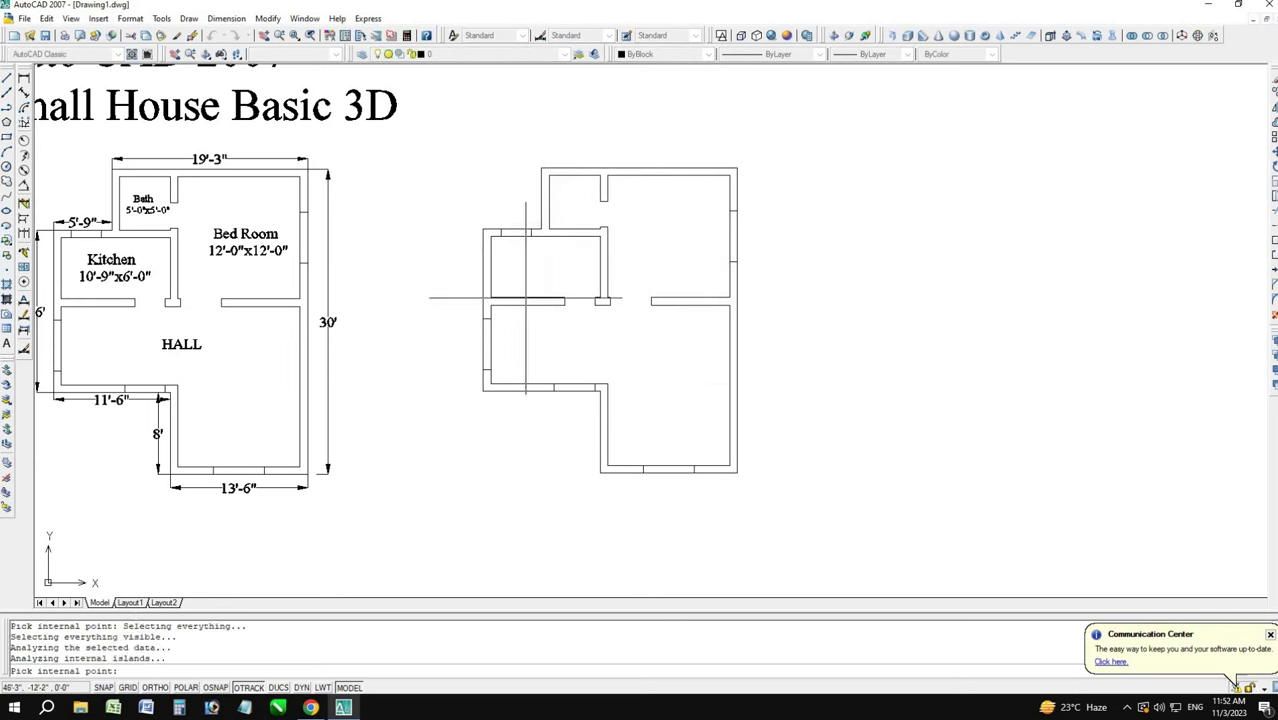
left_click(573, 375)
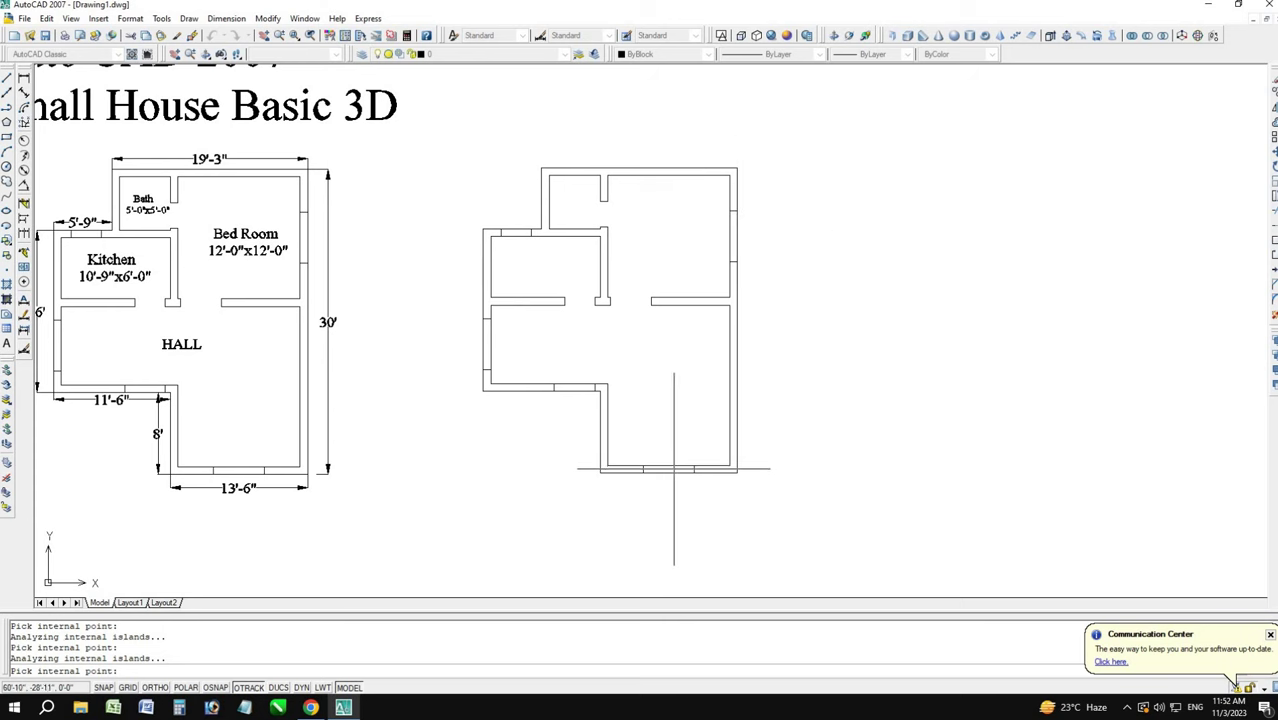
left_click(578, 385)
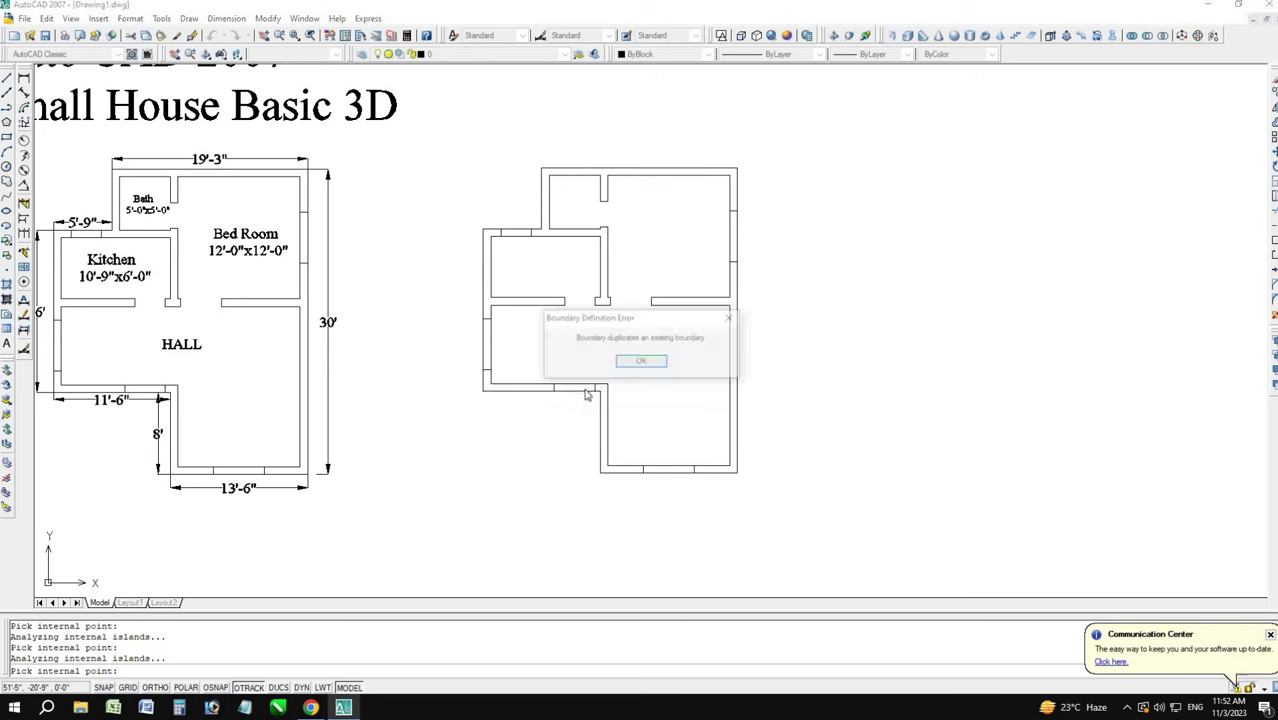
left_click(650, 359)
left_click(573, 390)
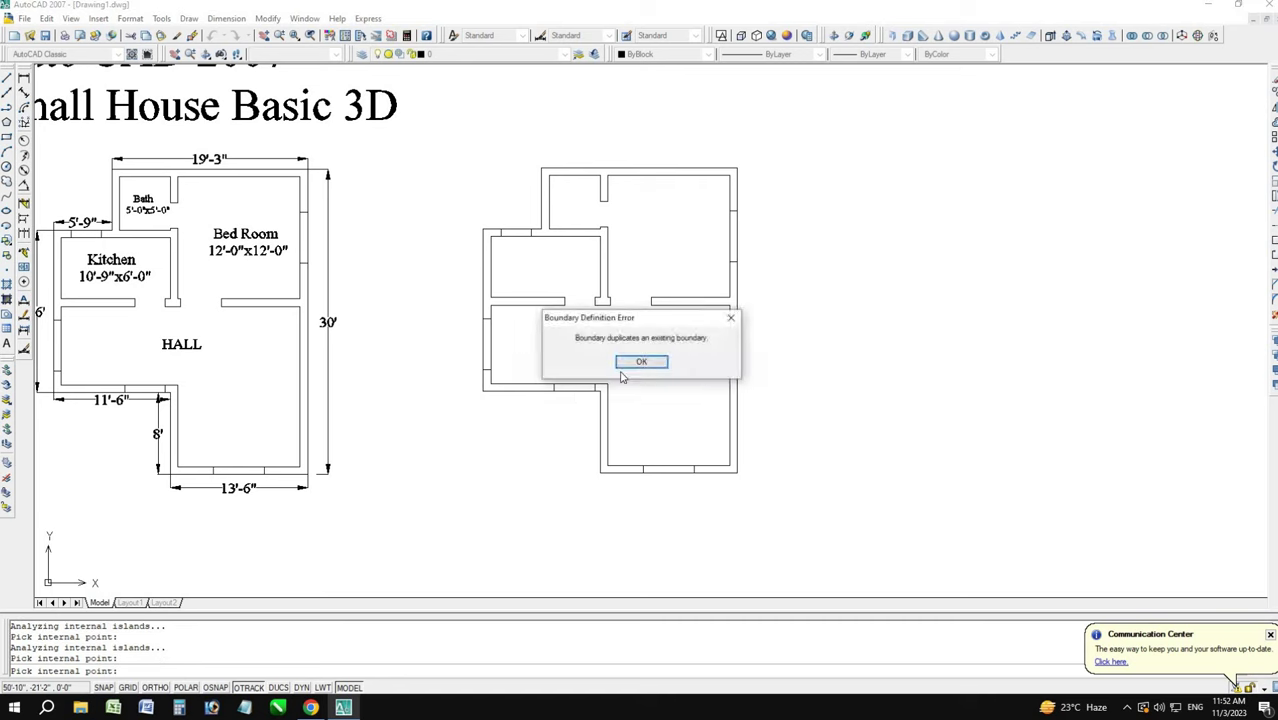
left_click(641, 361)
key("Return")
key("Return")
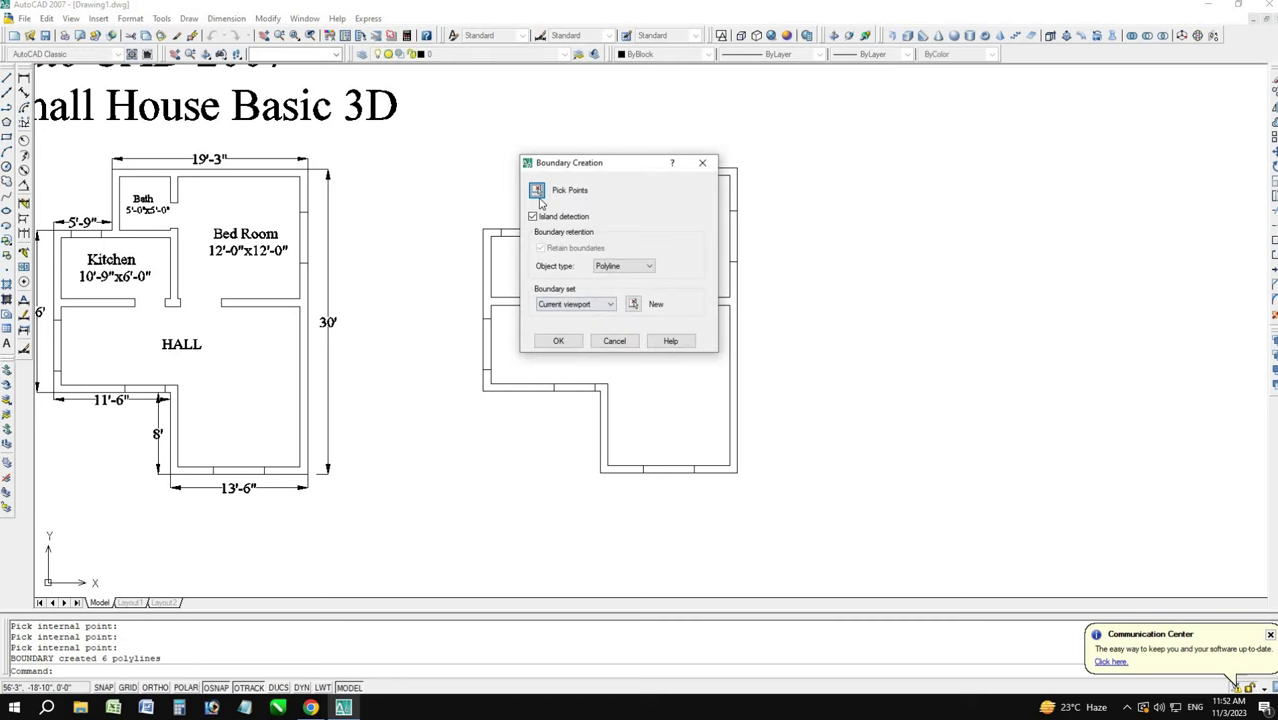
- Outline the last remaining wall area with one more BOUNDARY pick
left_click(537, 190)
left_click(595, 375)
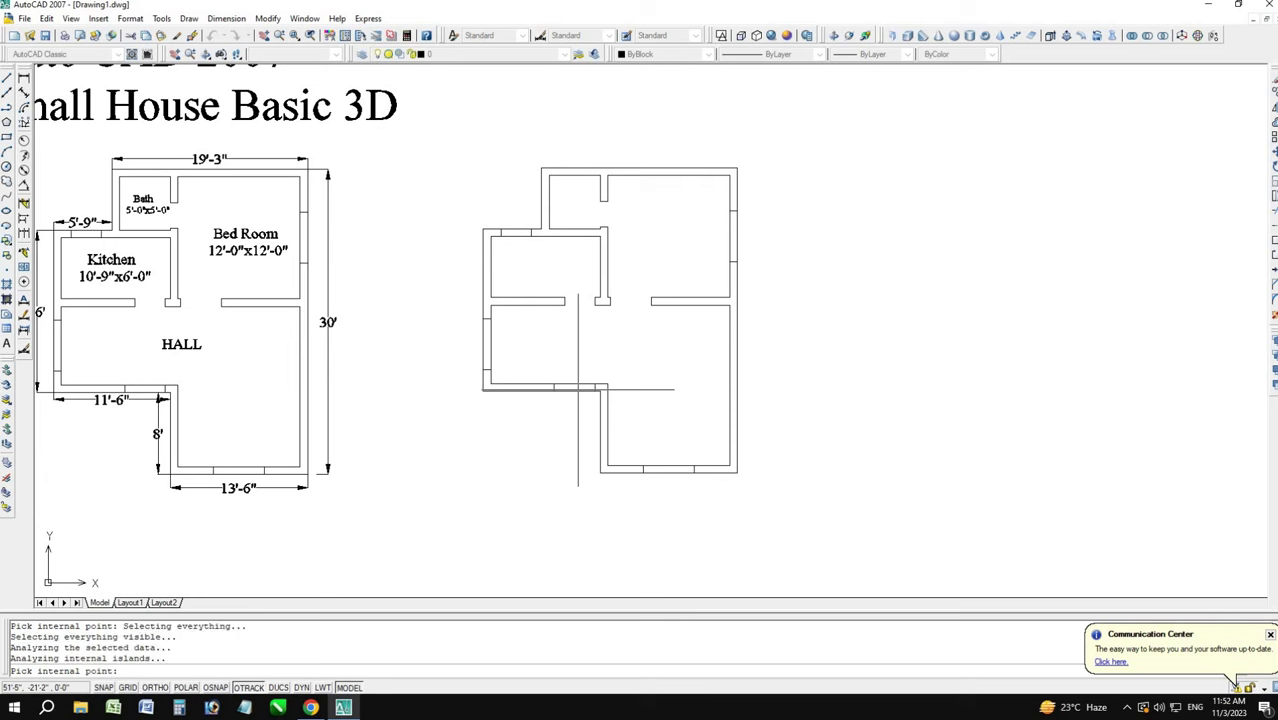
key("Return")
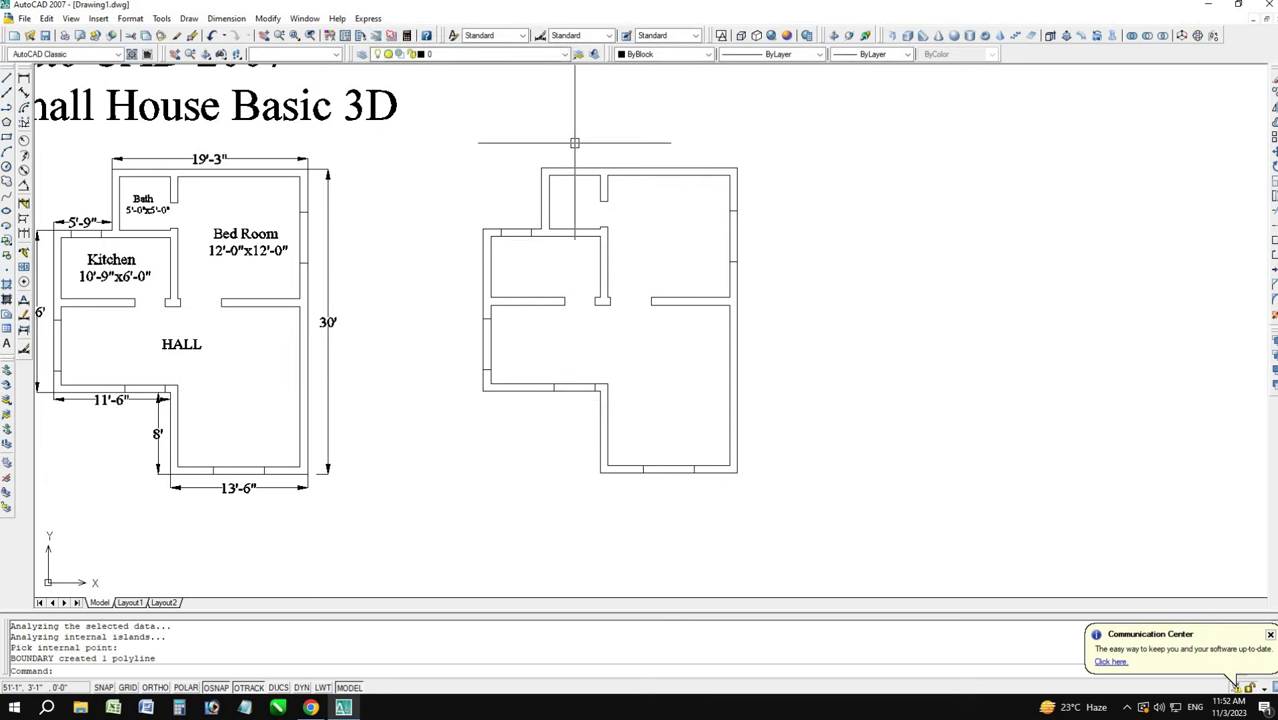
left_click(326, 54)
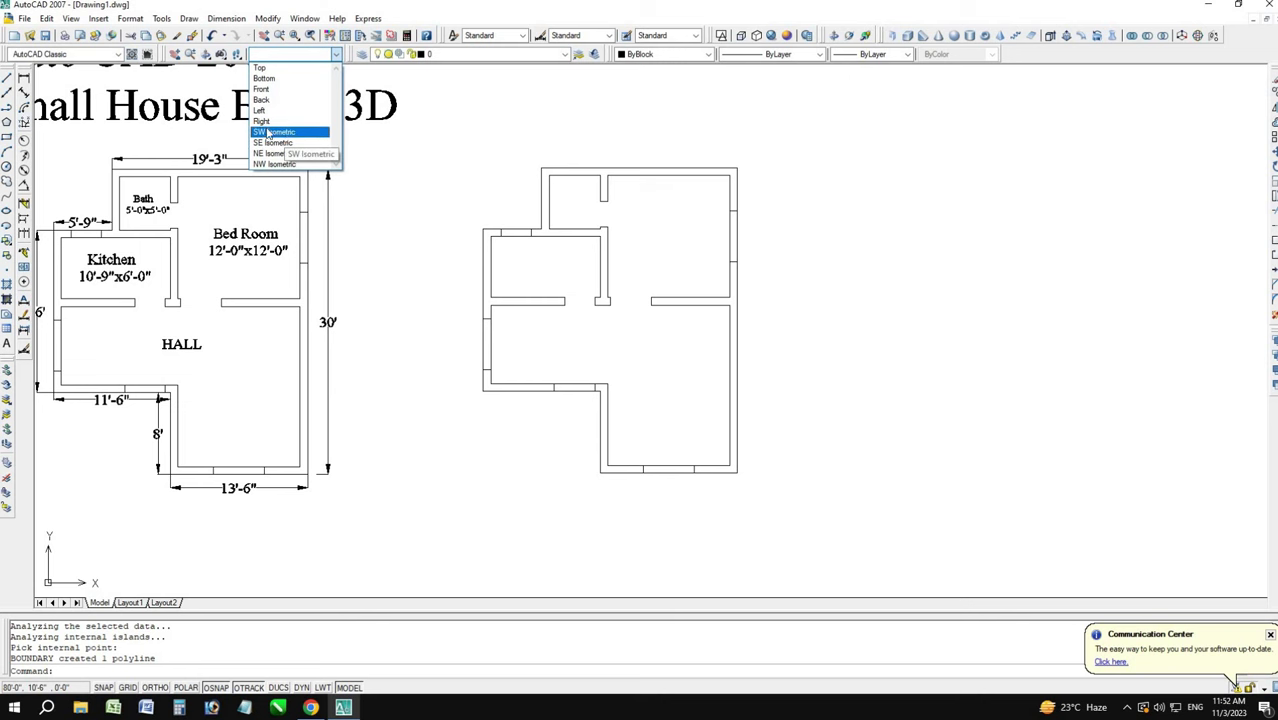
- Switch to SW Isometric and centre the view on the right-hand floor plan
left_click(275, 134)
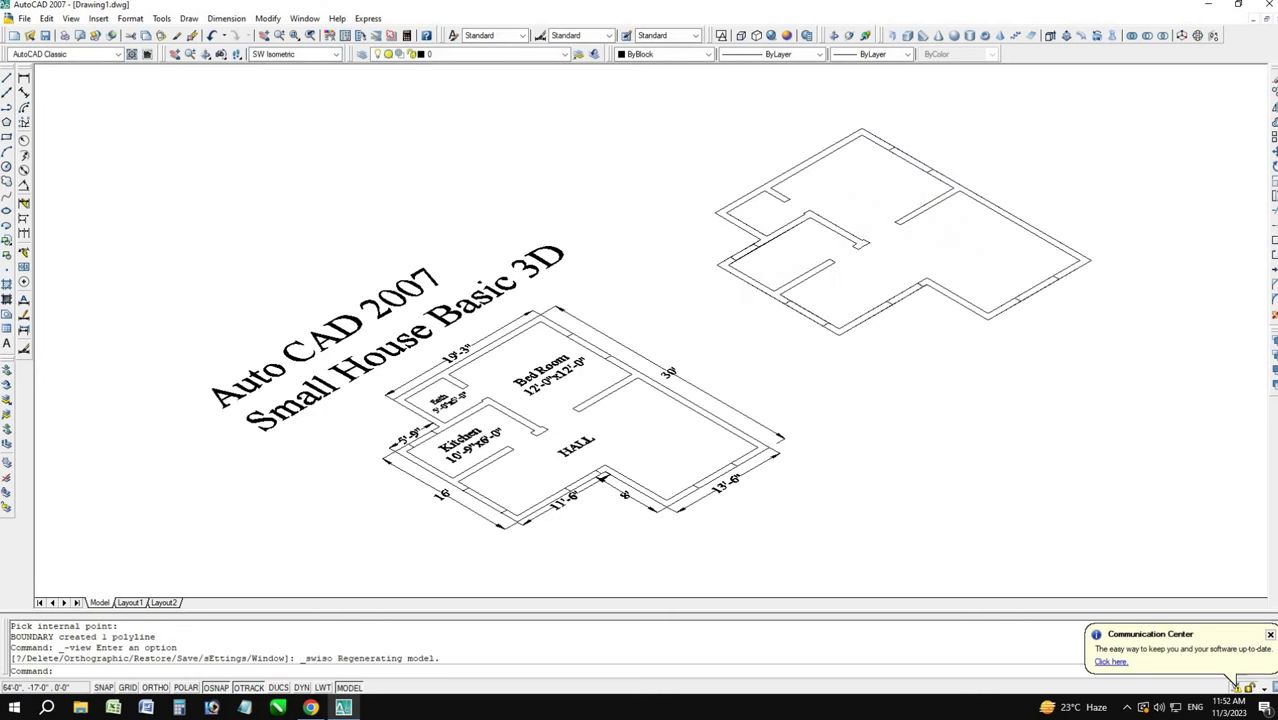
scroll(865, 306, "up", 3)
middle_click_drag(865, 306, 695, 416)
type("ext")
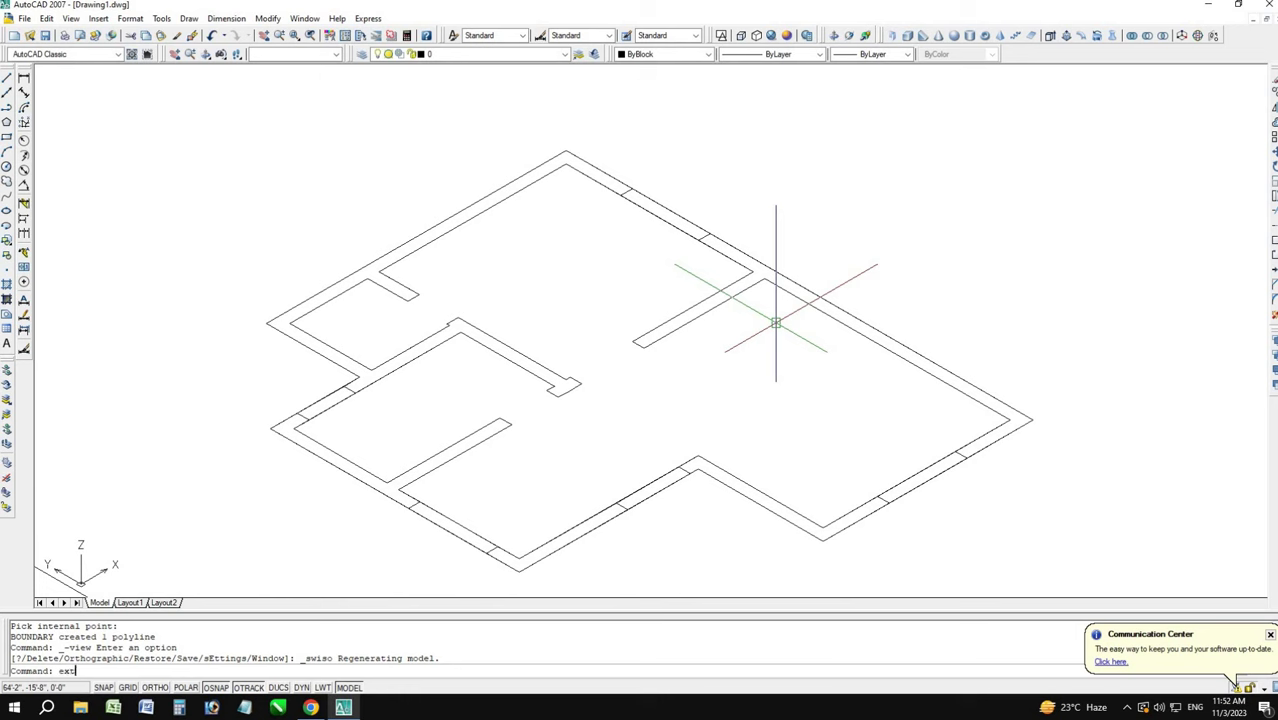
- Extrude the right, upper, lower-left, lower and zigzag front wall outlines 10' high
key("Return")
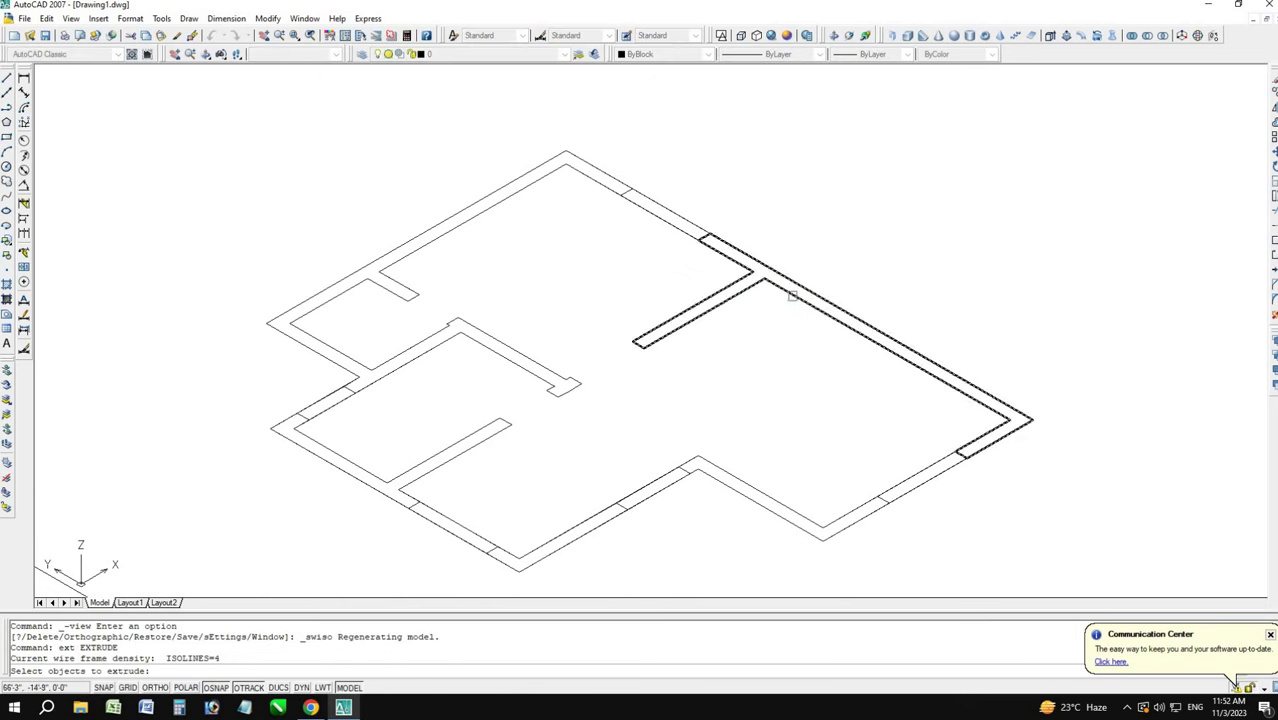
left_click(793, 295)
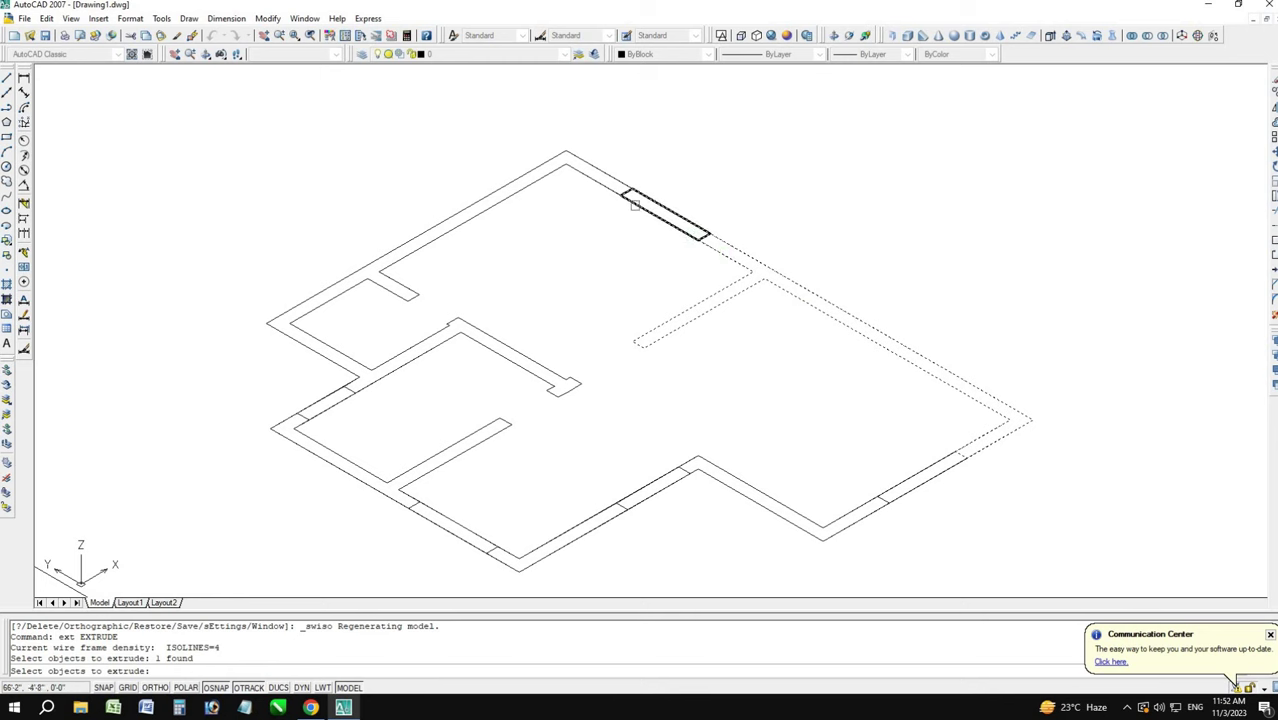
left_click(598, 181)
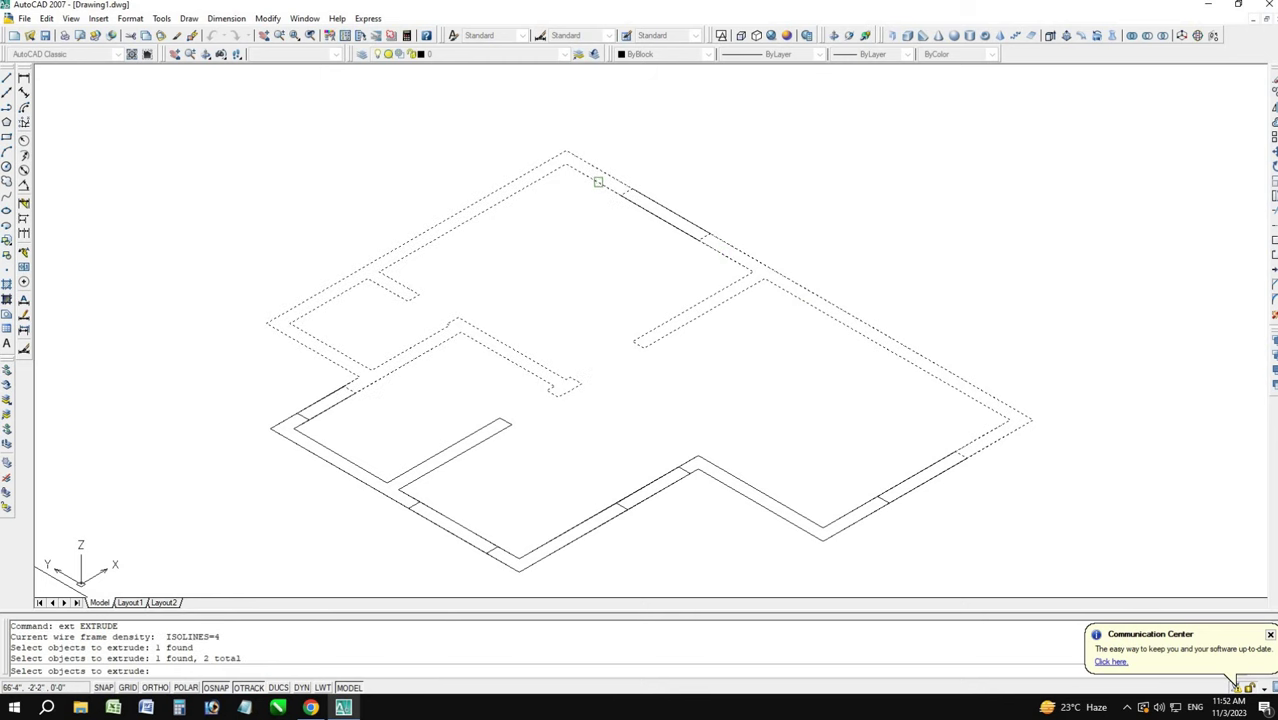
left_click(310, 455)
left_click(313, 452)
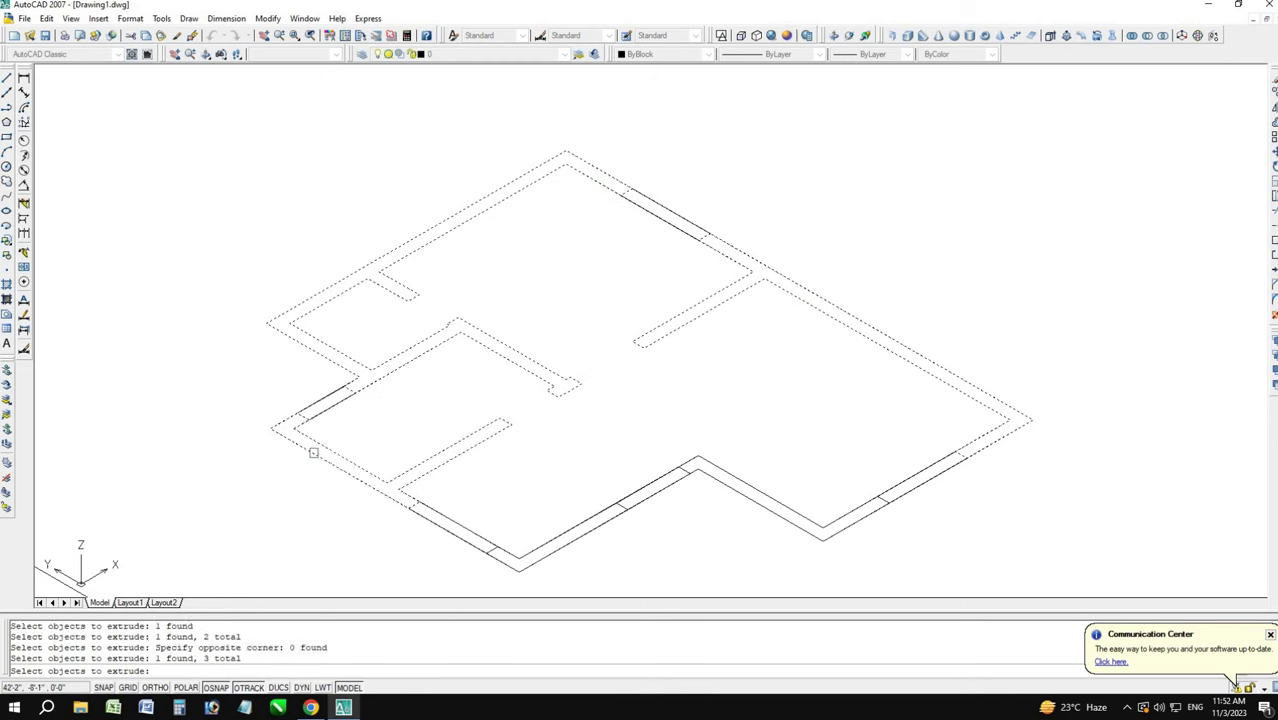
left_click(549, 555)
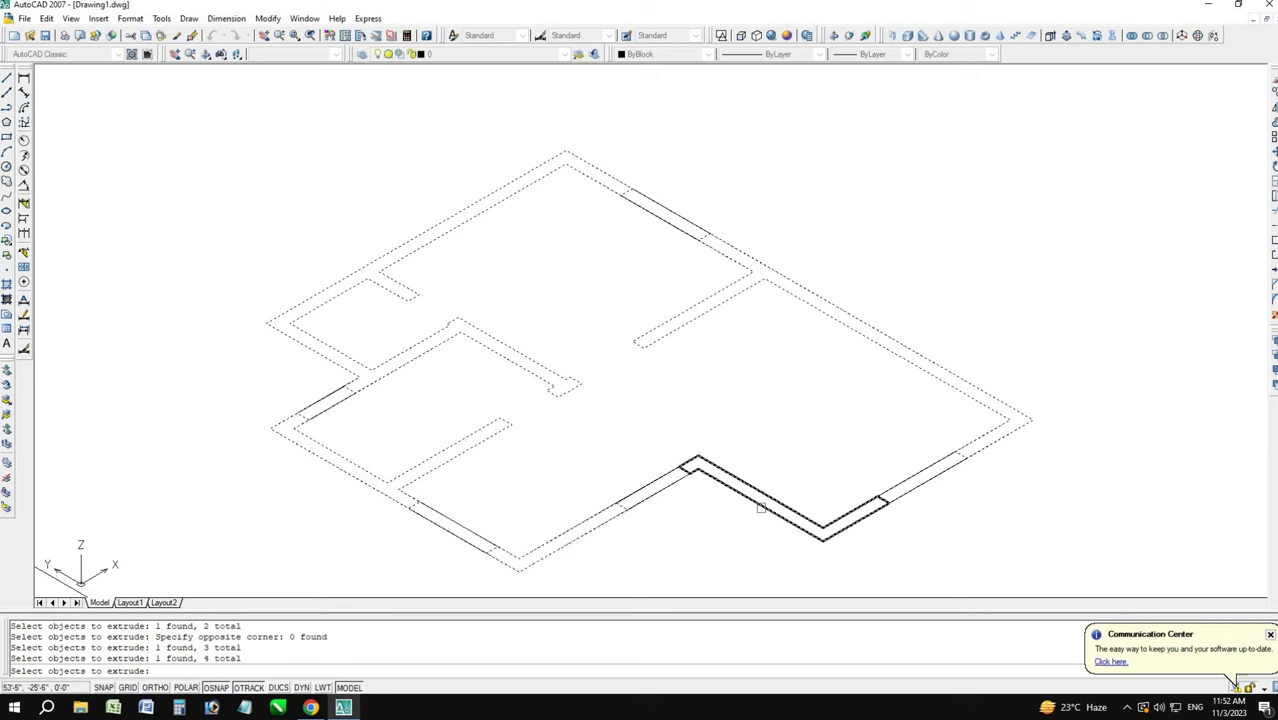
left_click(760, 508)
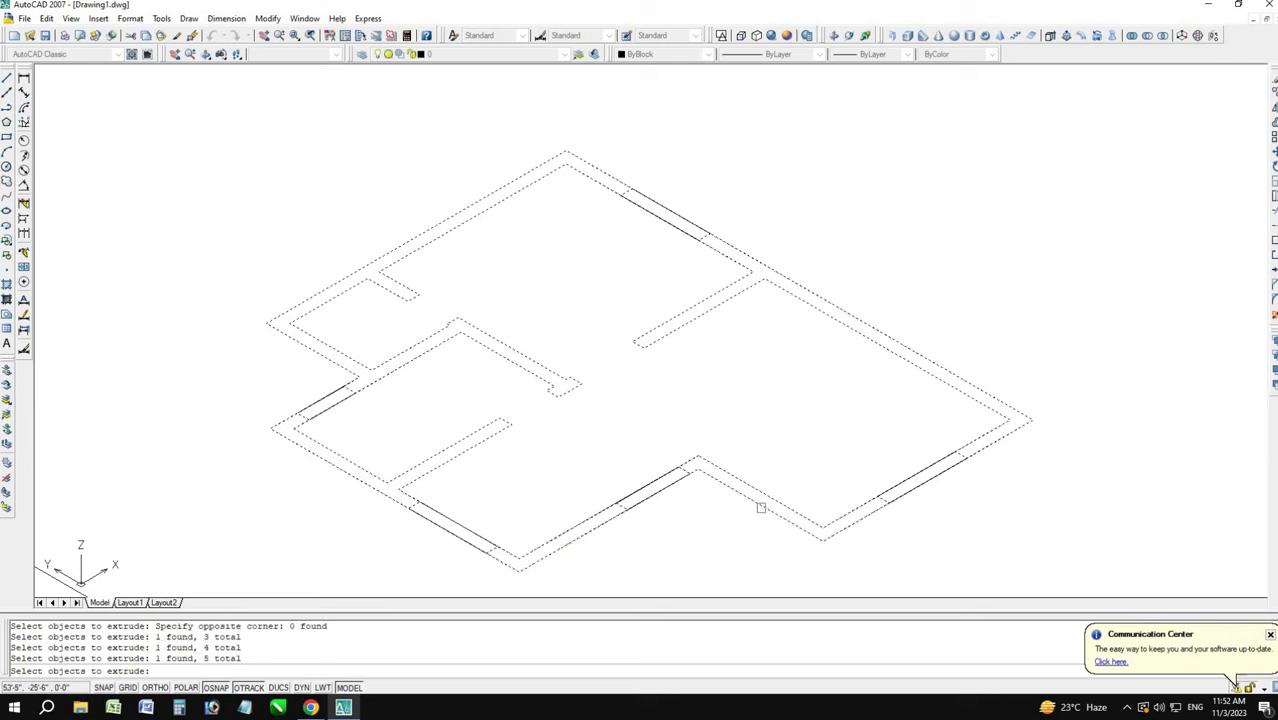
key("Return")
type("10'")
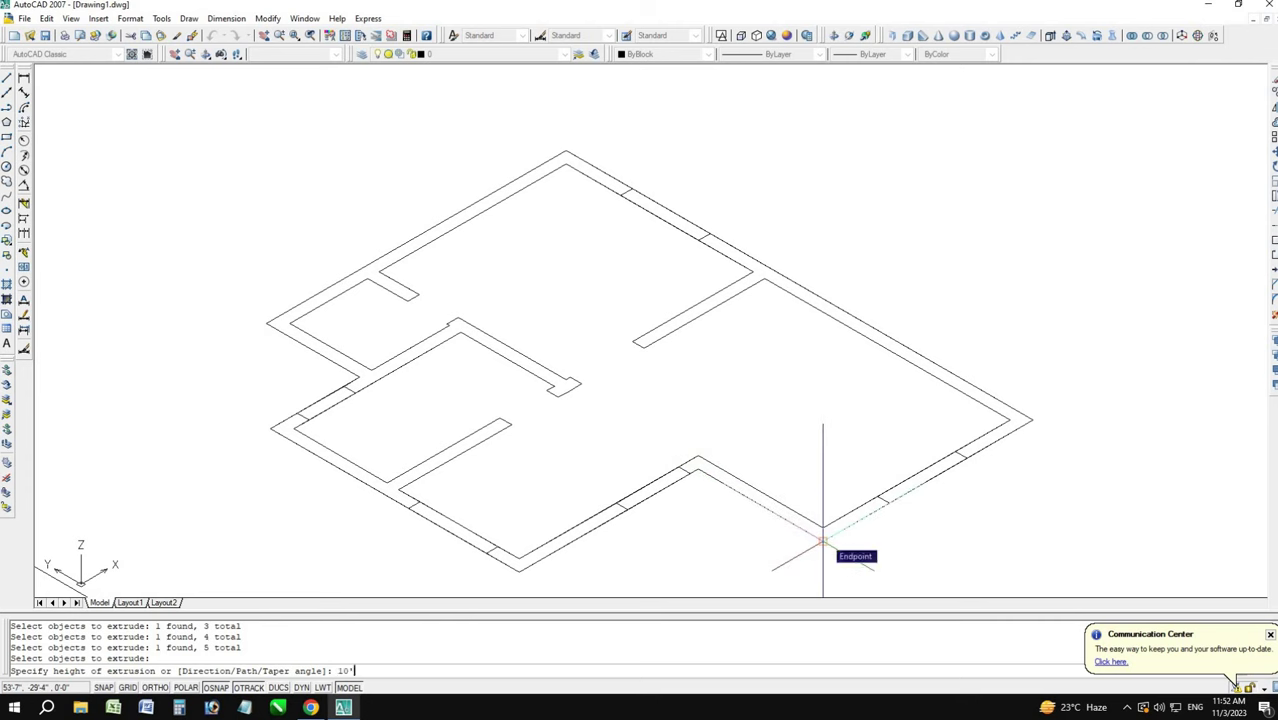
key("Return")
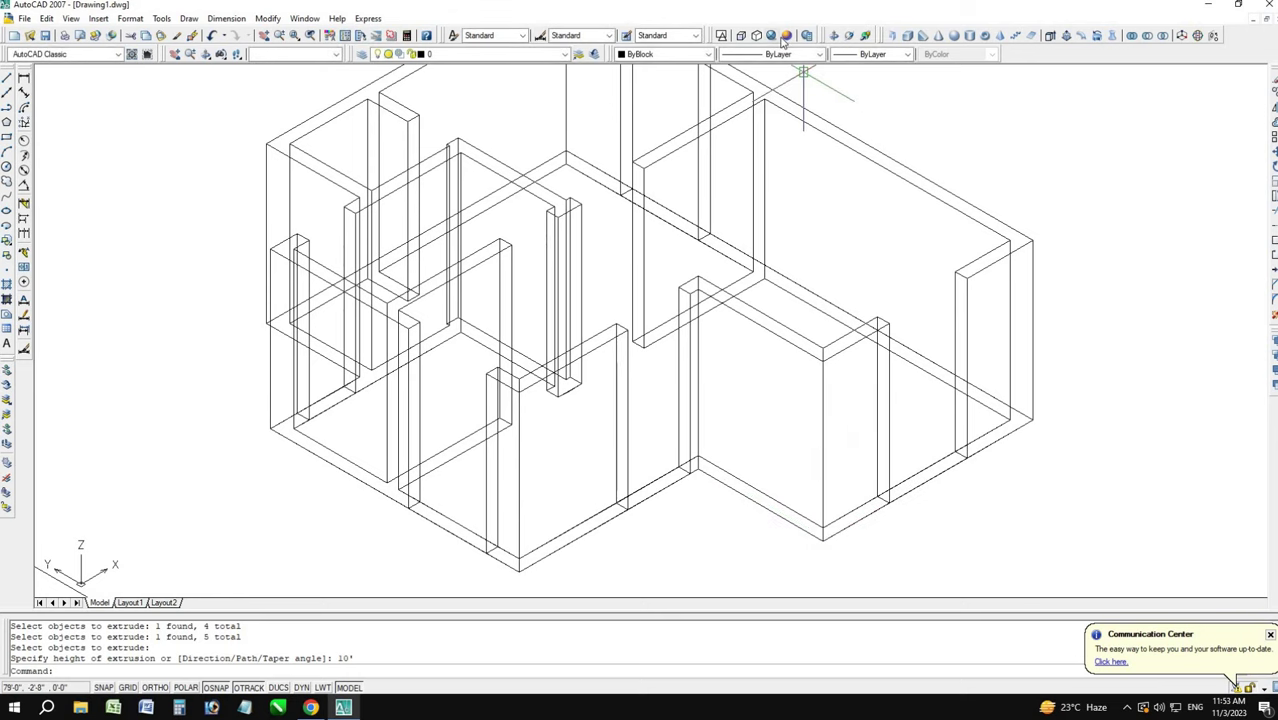
- Apply the Conceptual visual style and zoom in closer on the shaded walls
left_click(785, 37)
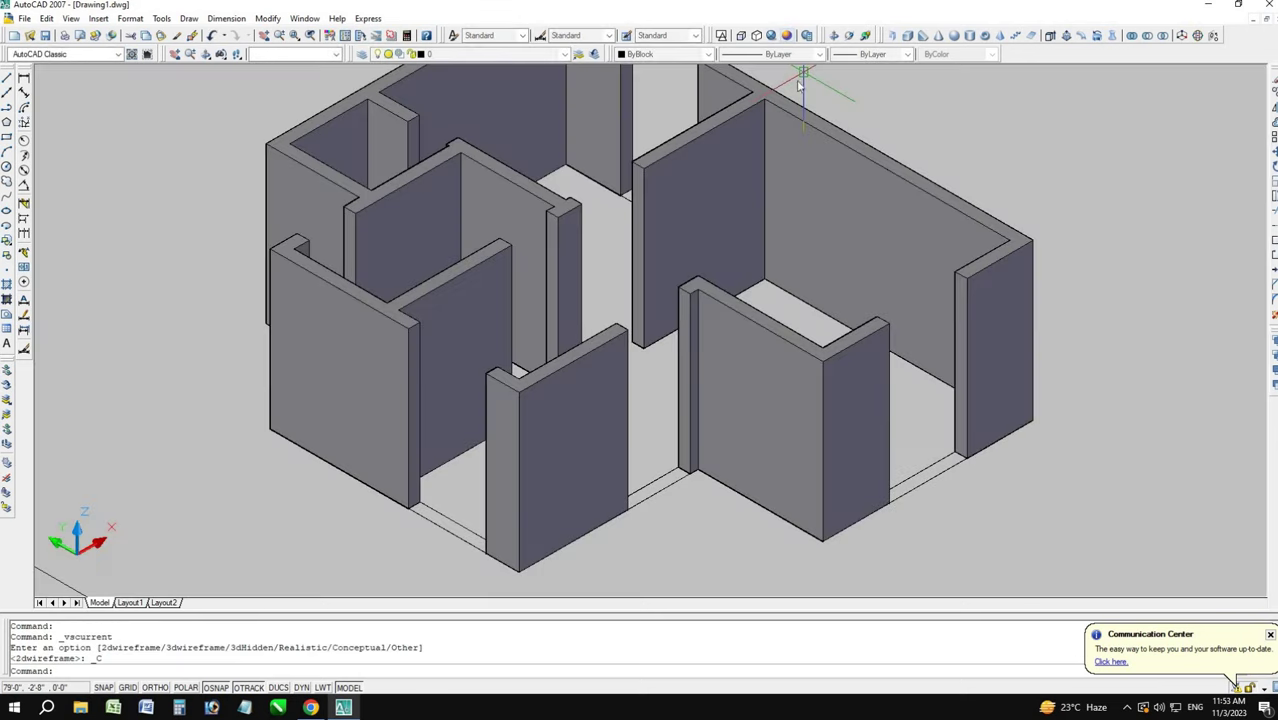
scroll(598, 372, "down", 2)
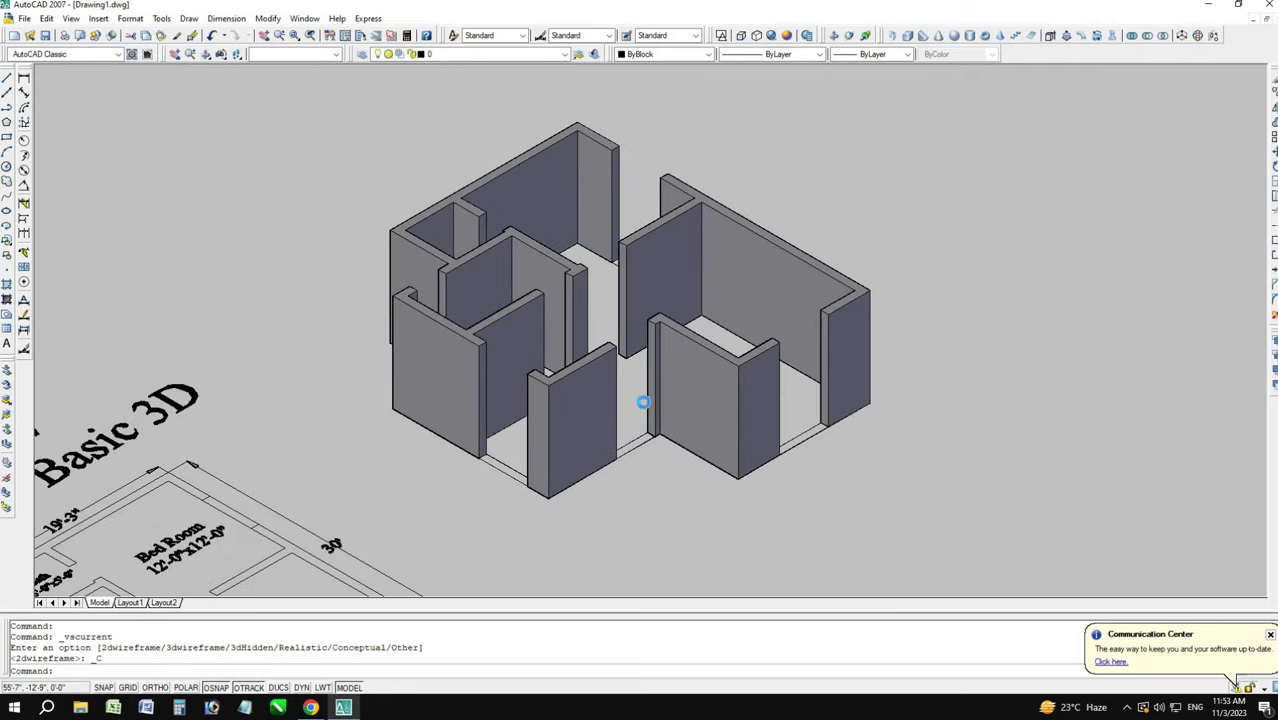
scroll(643, 402, "down", 3)
scroll(616, 400, "up", 3)
scroll(640, 400, "up", 2)
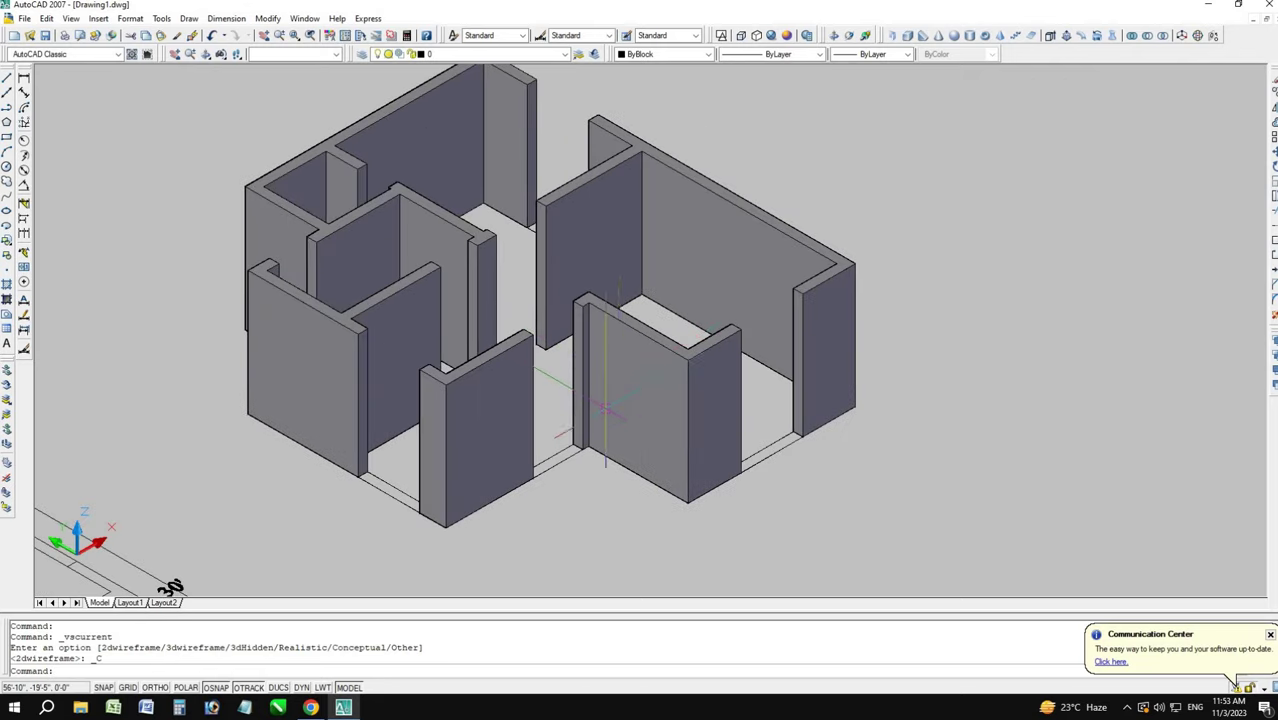
scroll(660, 430, "up", 2)
middle_click_drag(670, 442, 652, 446)
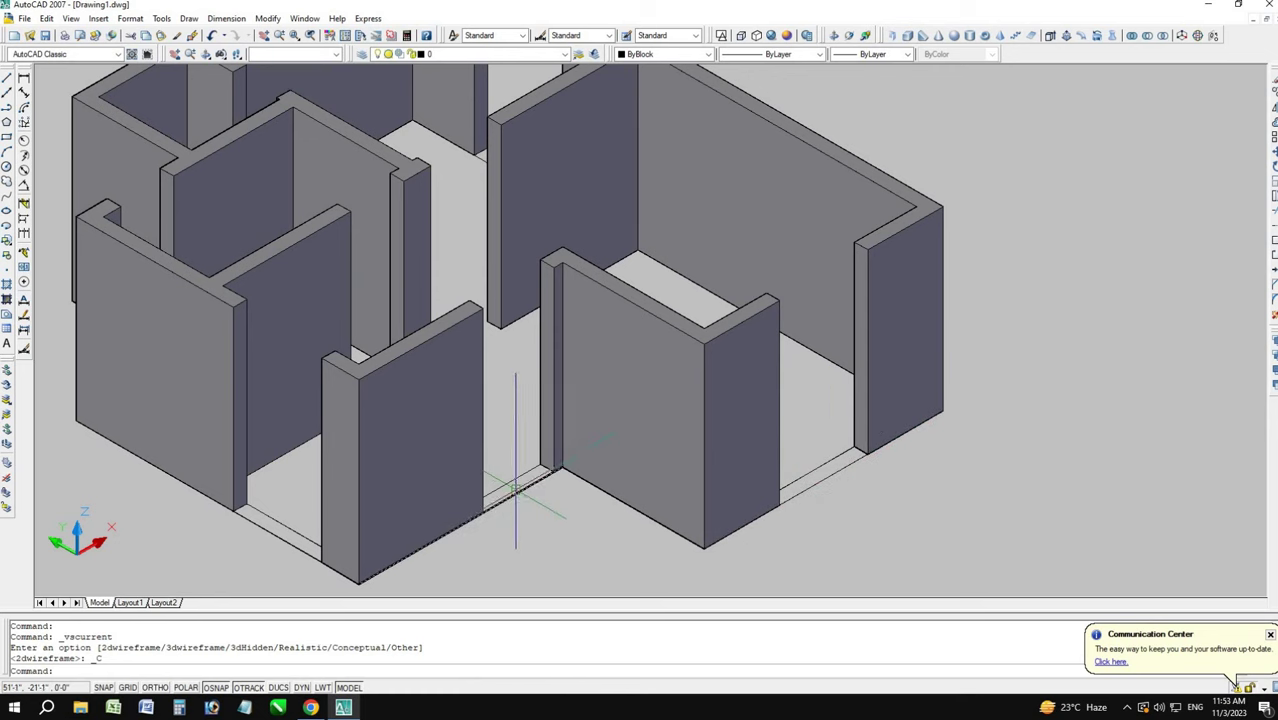
- Switch to 2D Wireframe and extrude the right wall's window-gap outline 3' high
left_click(721, 36)
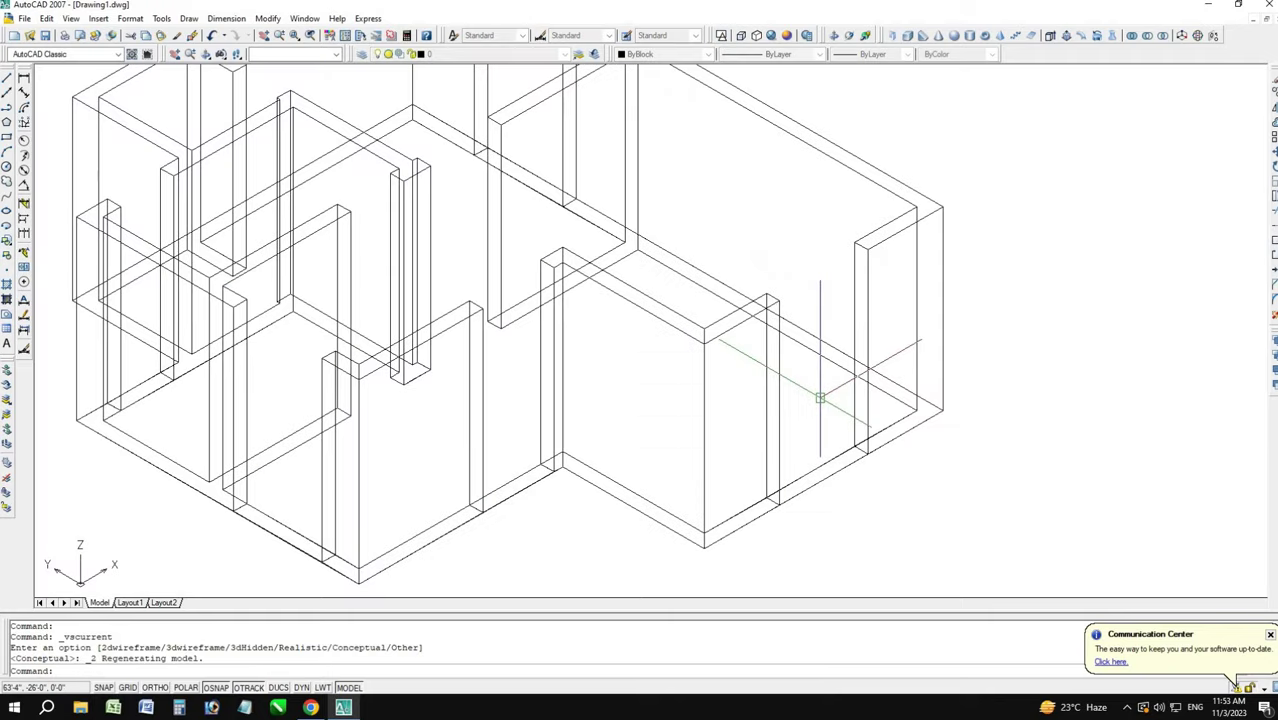
left_click(824, 462)
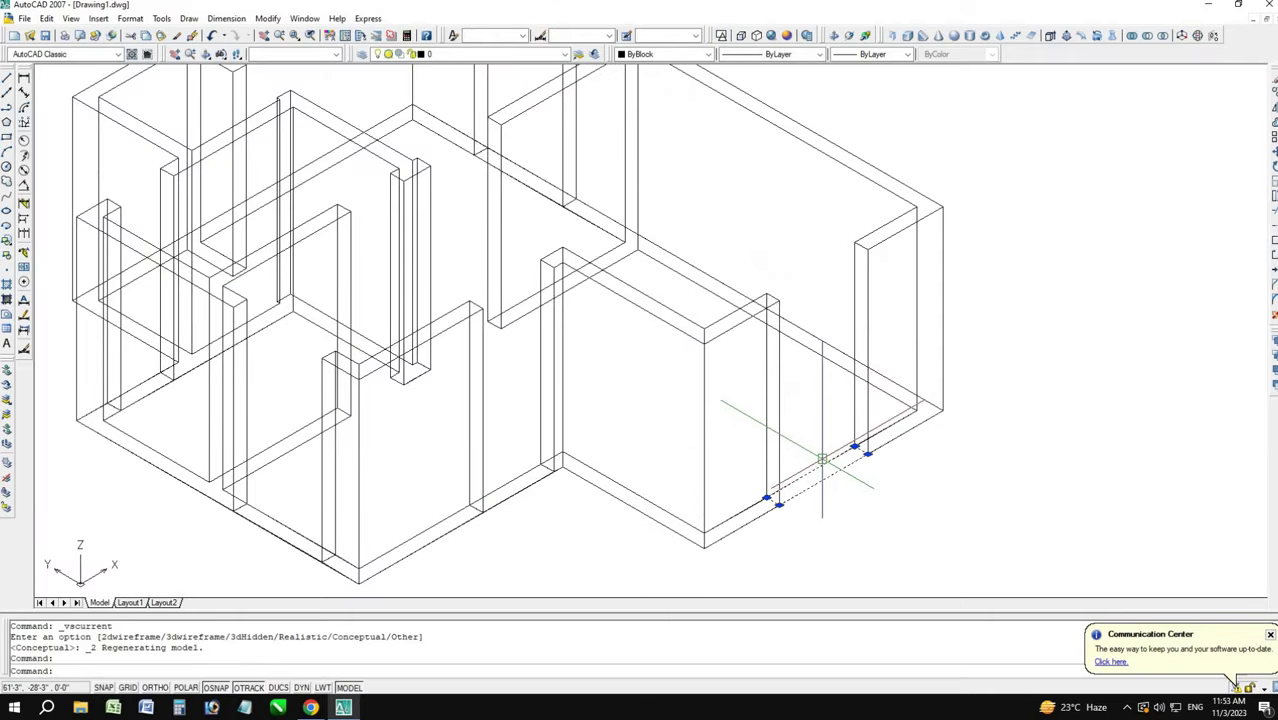
type("ext")
key("Return")
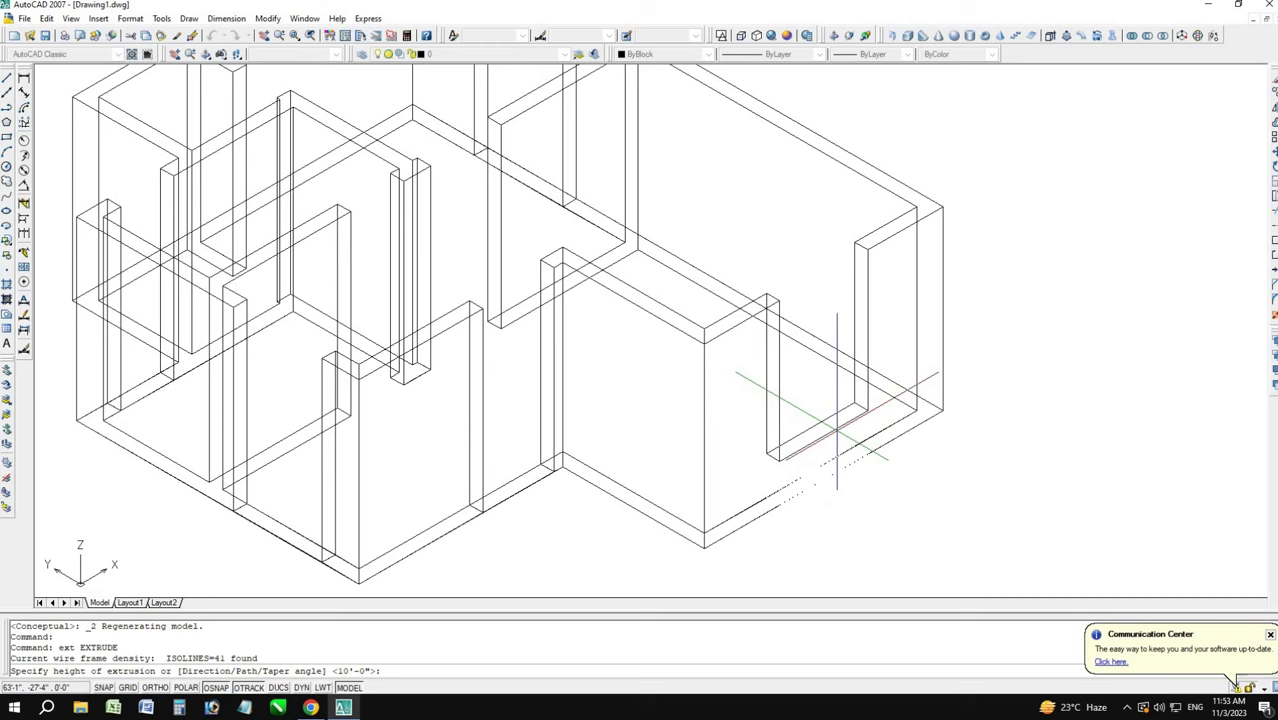
type("'")
key("Return")
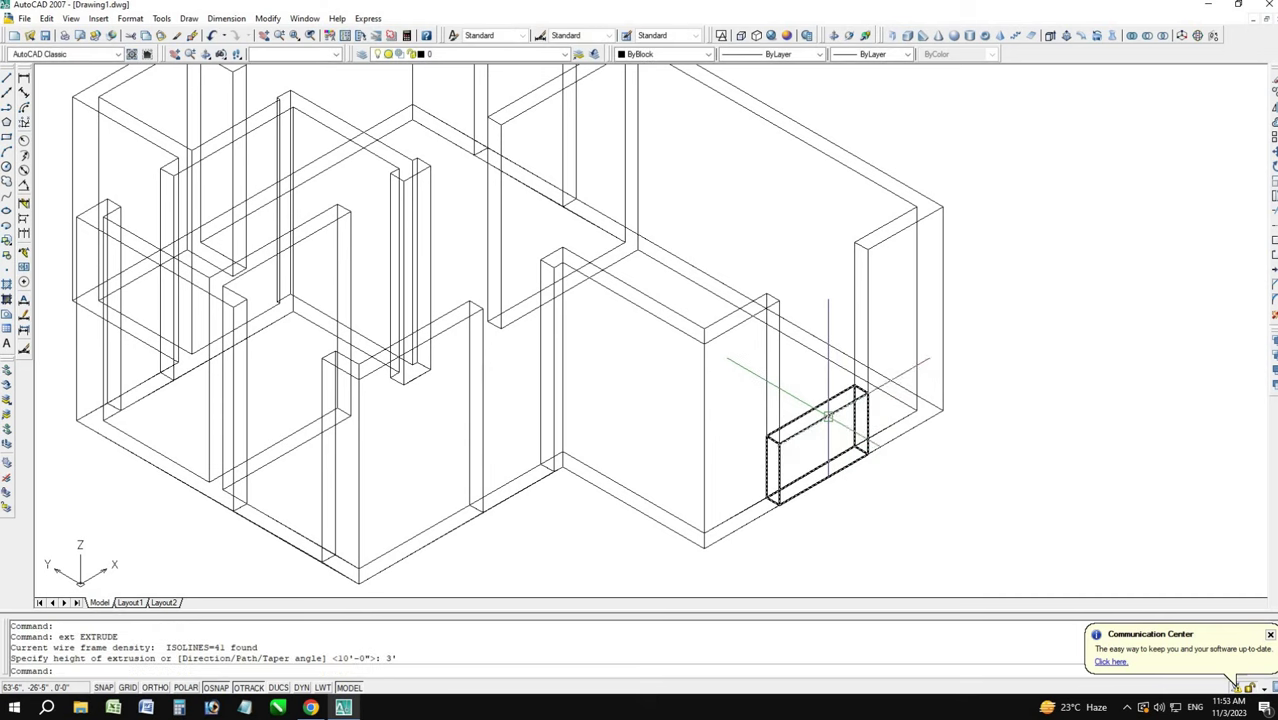
- Copy the 3' block up to the top of the right wall opening
left_click(827, 412)
type("o")
key("Return")
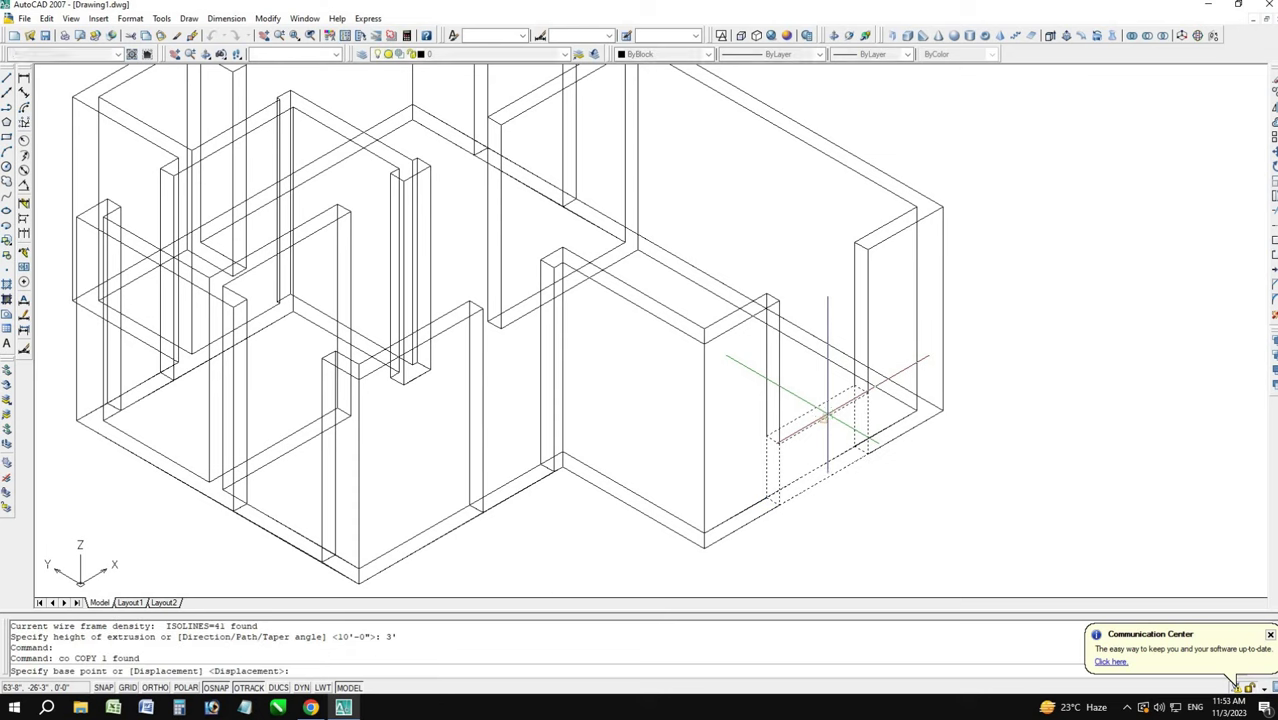
left_click(866, 390)
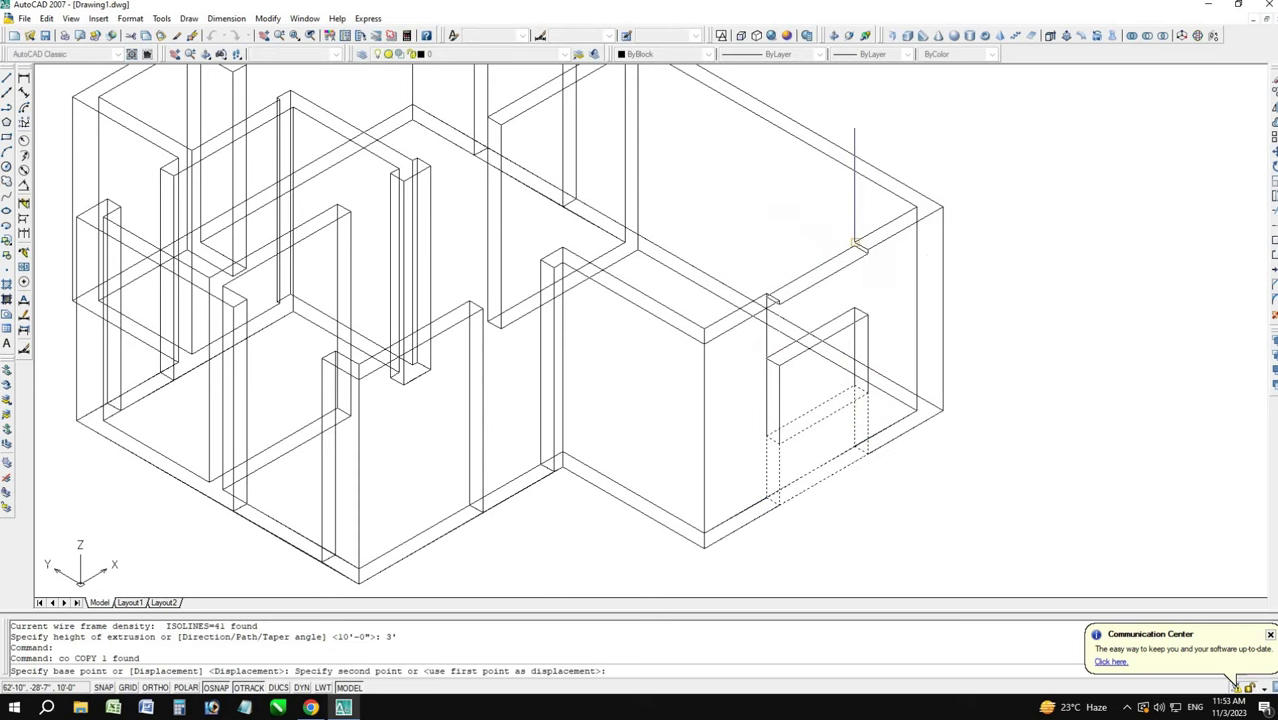
left_click(862, 290)
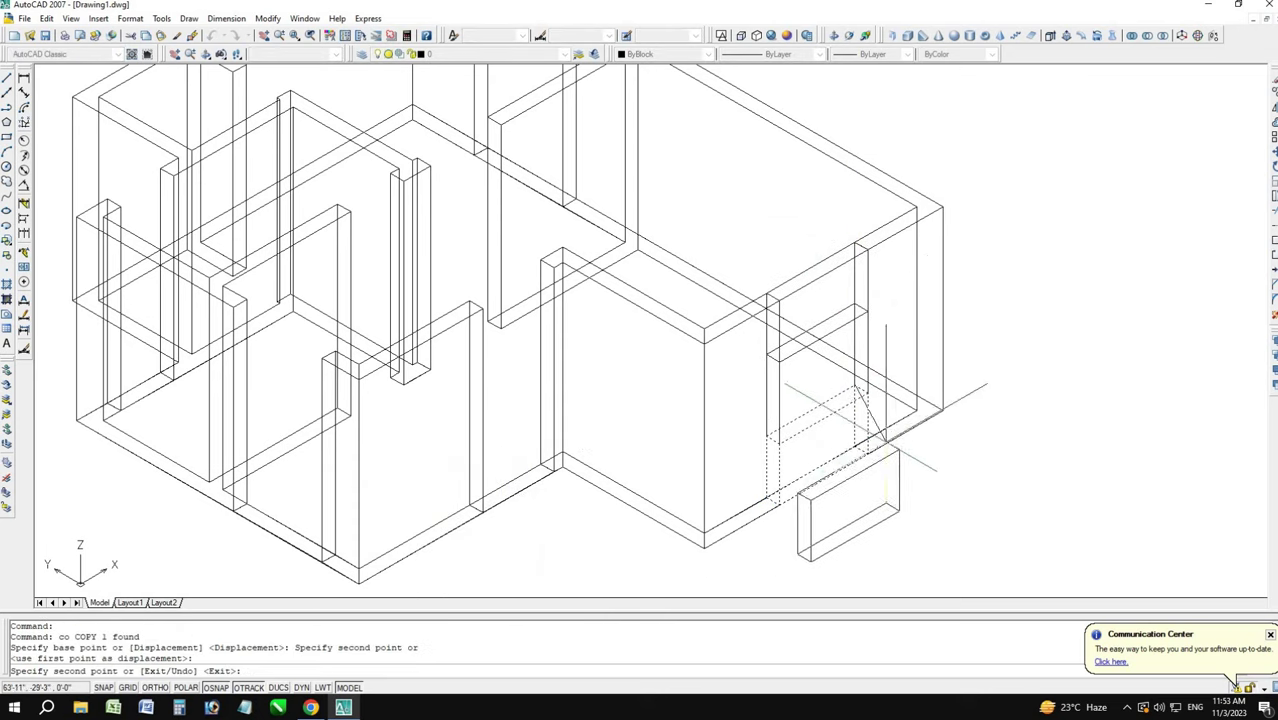
key("Escape")
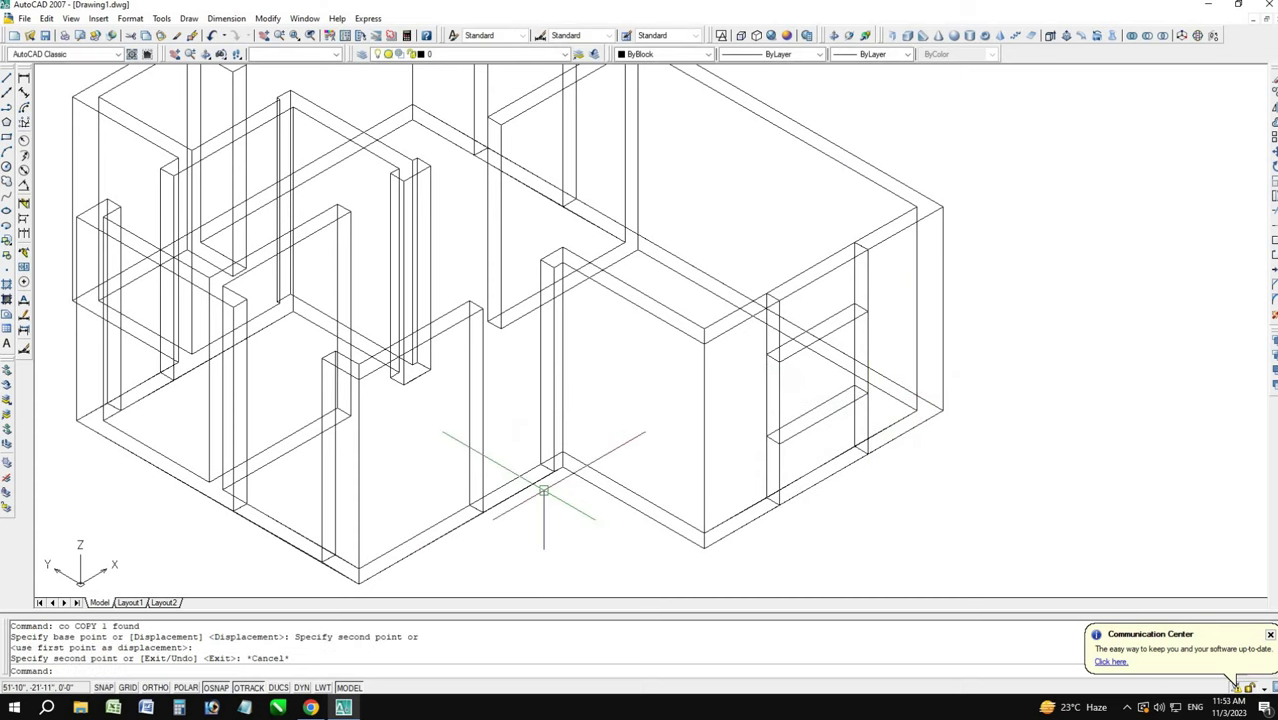
- Extrude the central doorway edge 3' and move the block to the doorway top
left_click(528, 487)
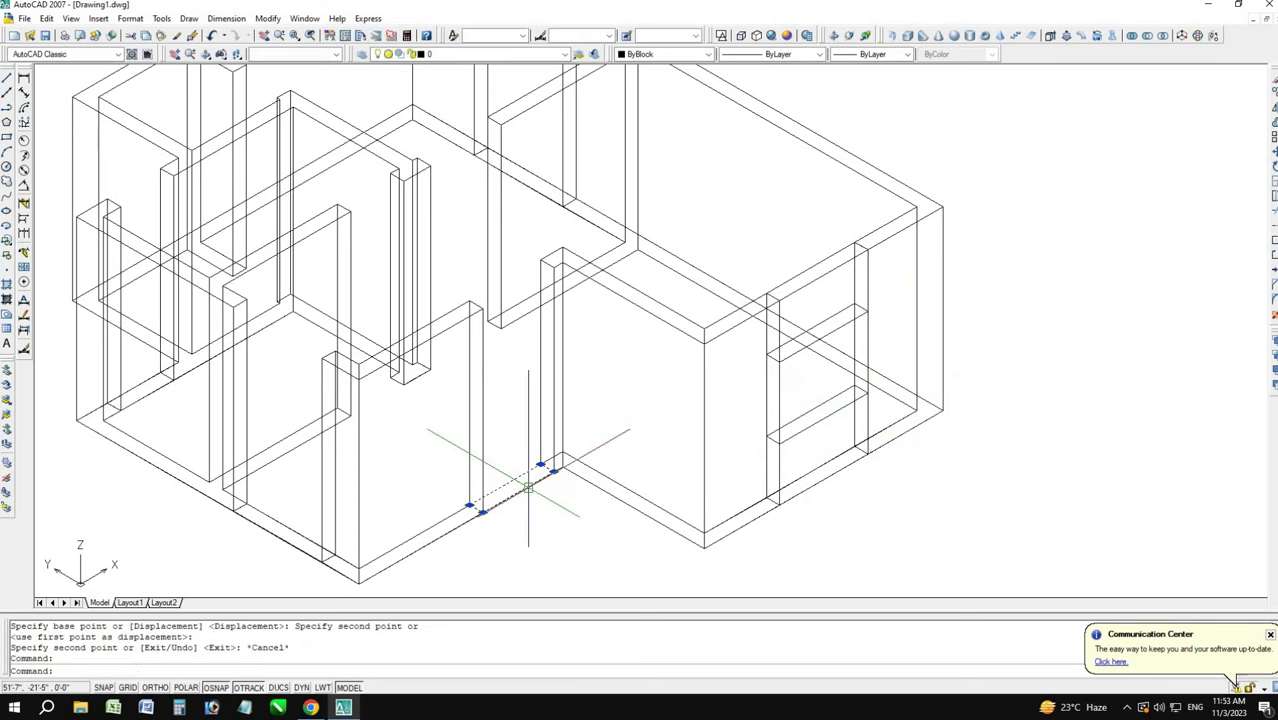
type("ext")
key("Return")
type("3'")
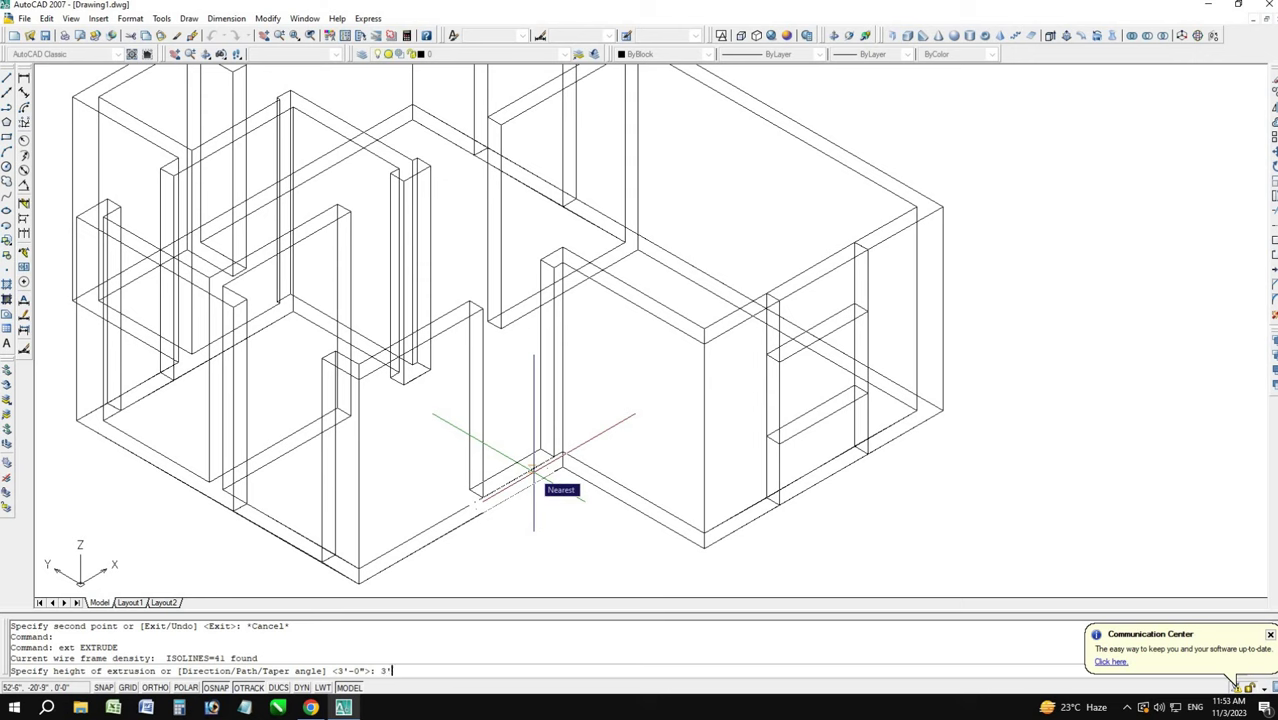
key("Return")
left_click(510, 430)
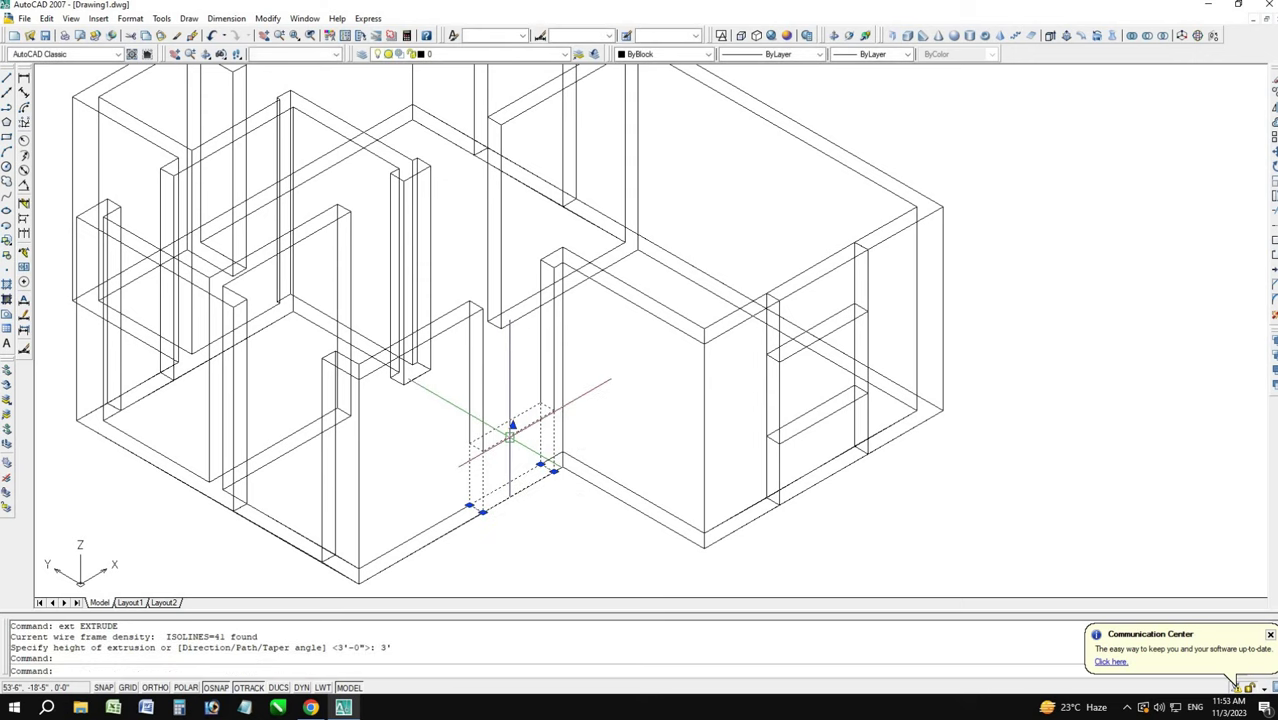
type("m")
key("Return")
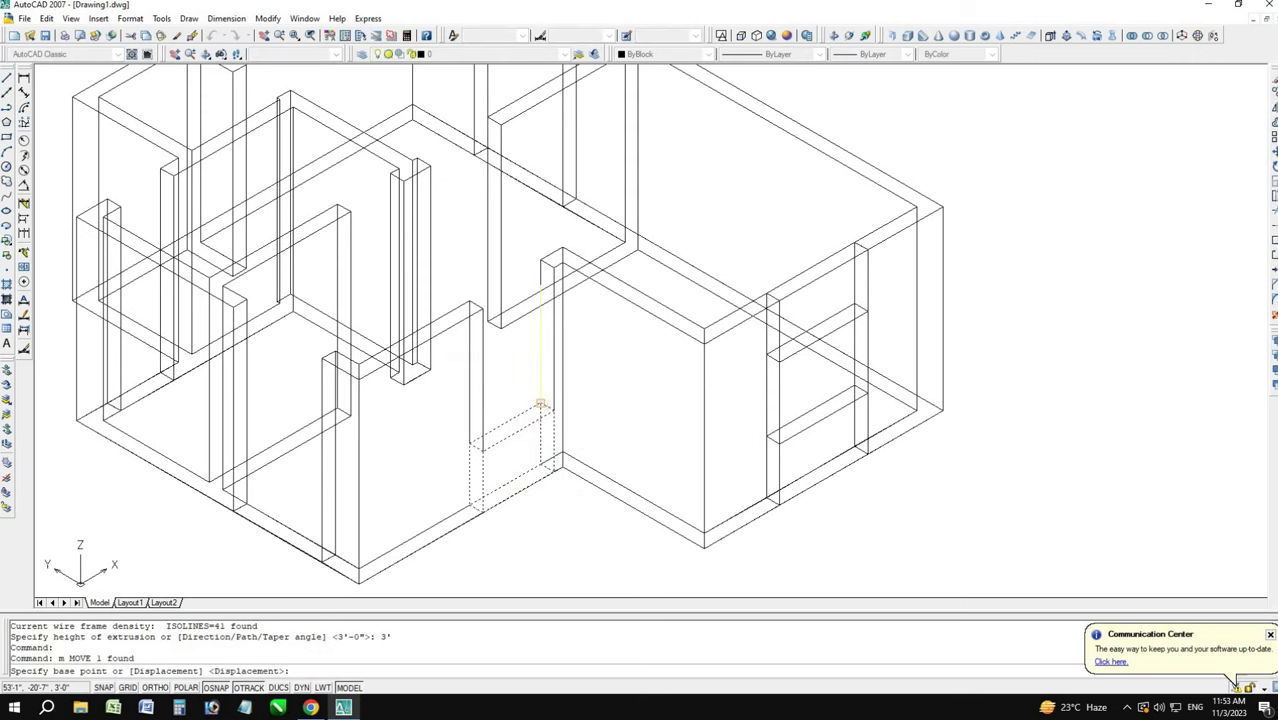
left_click(500, 424)
left_click(376, 470)
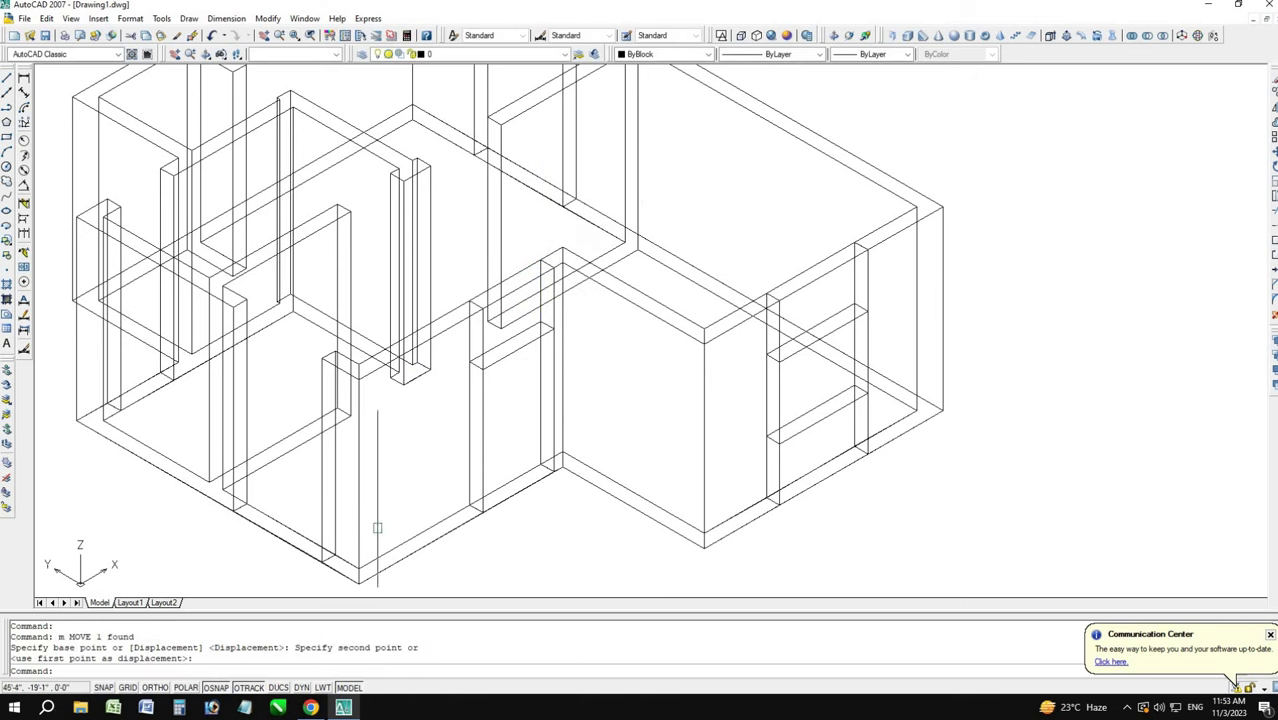
key("Escape")
- Extrude a 3' sill in the front-left wall gap and copy it to the wall top
left_click(284, 538)
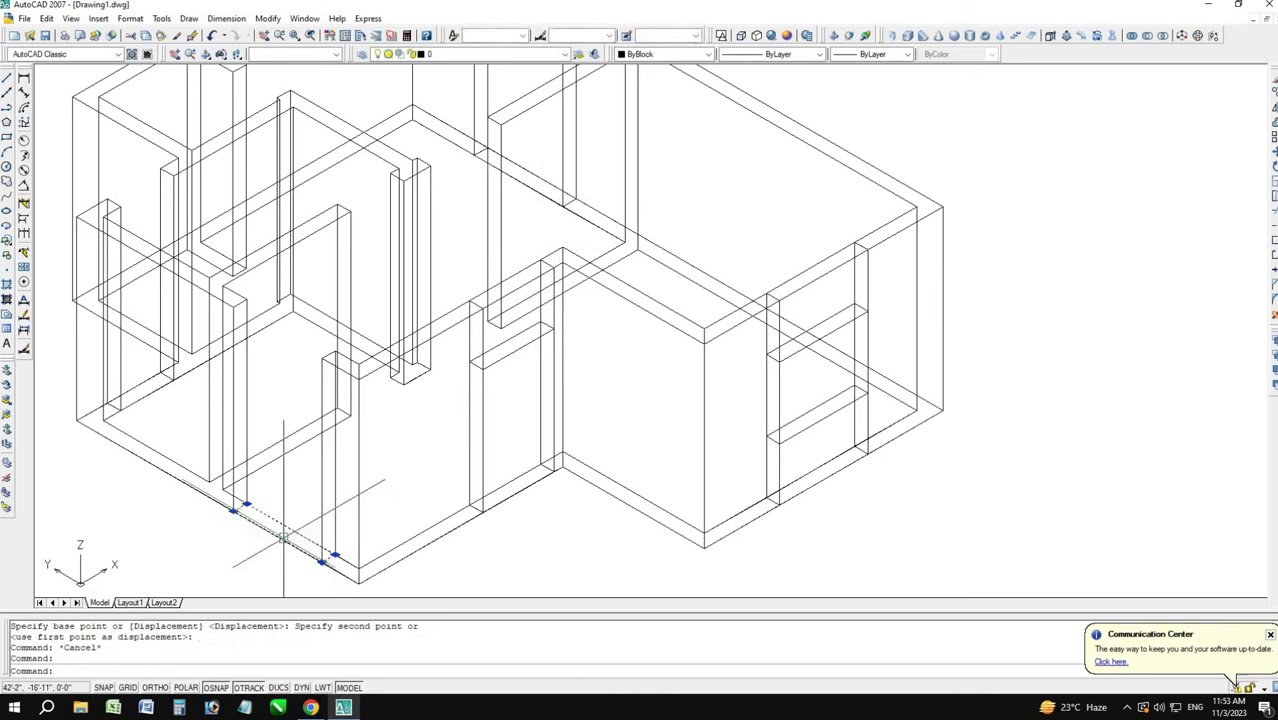
type("ext")
key("Return")
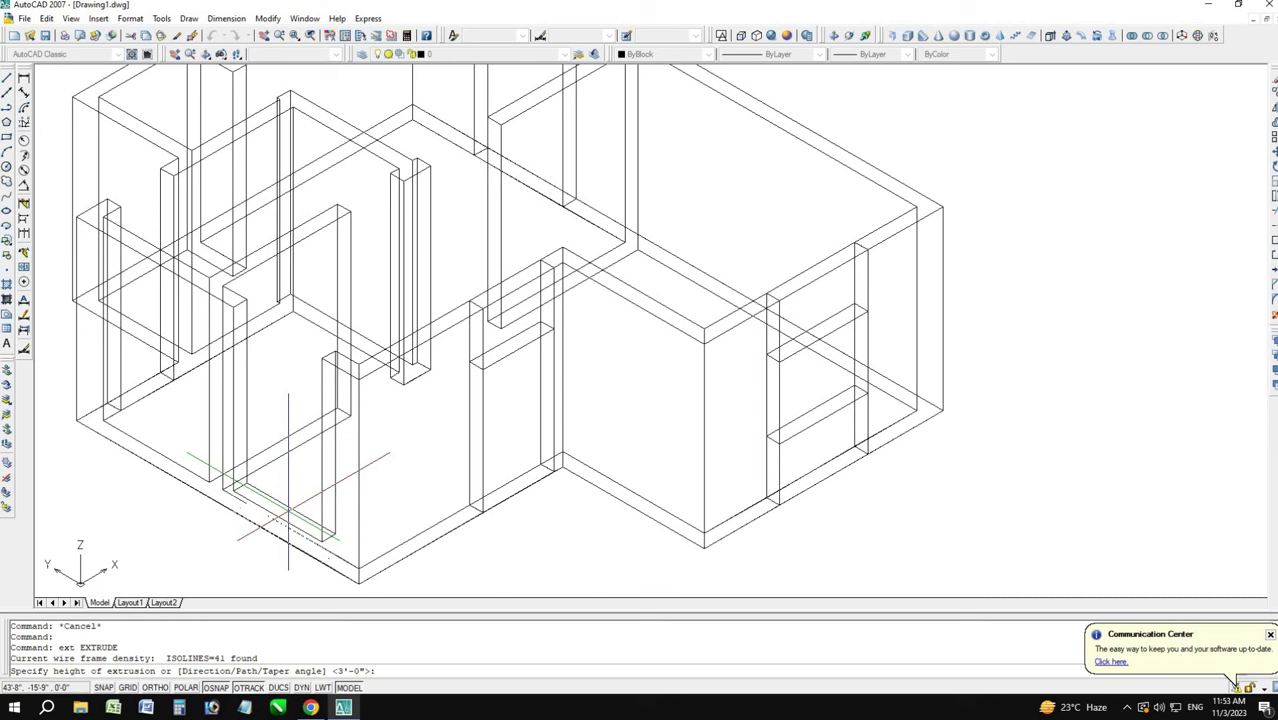
key("Return")
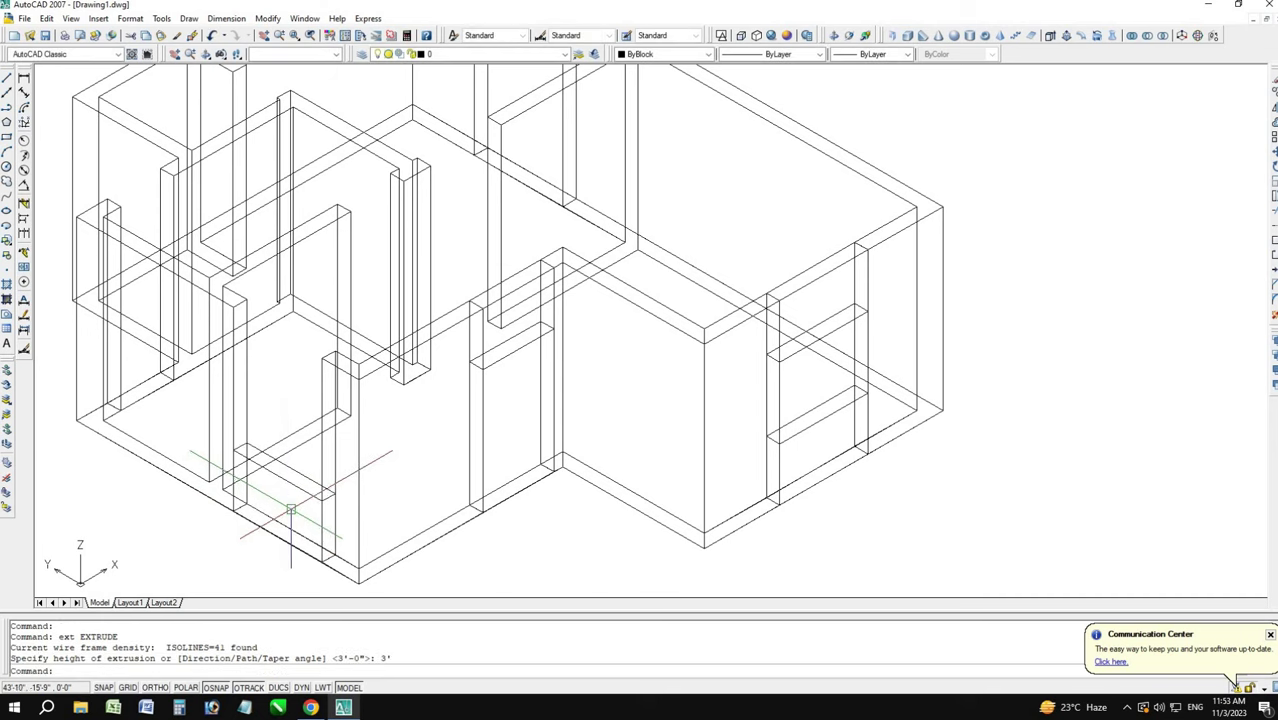
left_click(285, 478)
type("o")
key("Return")
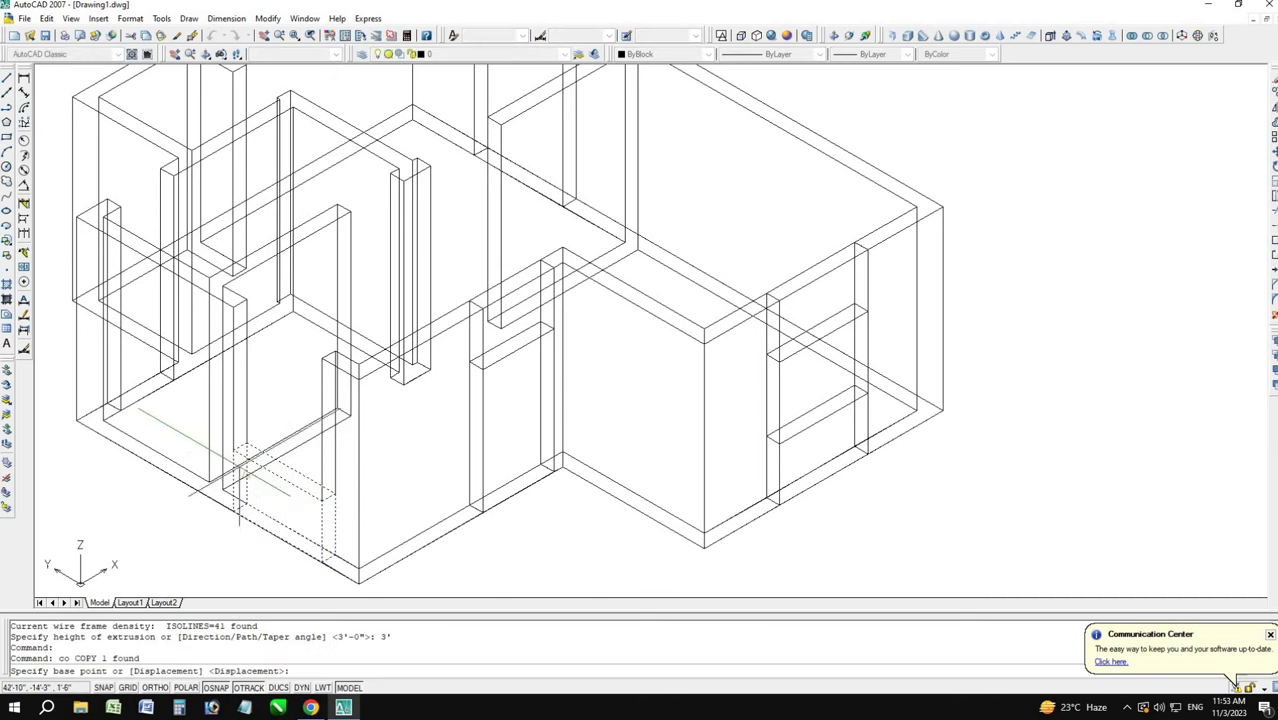
left_click(233, 510)
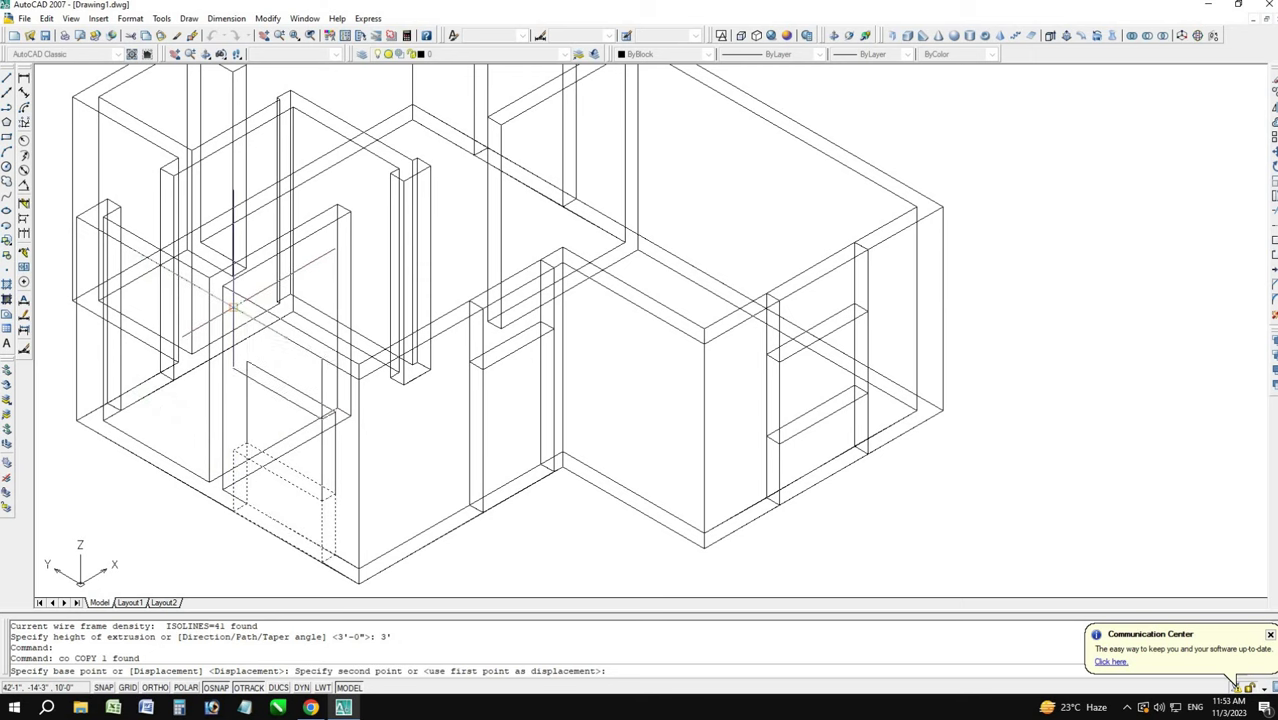
left_click(233, 430)
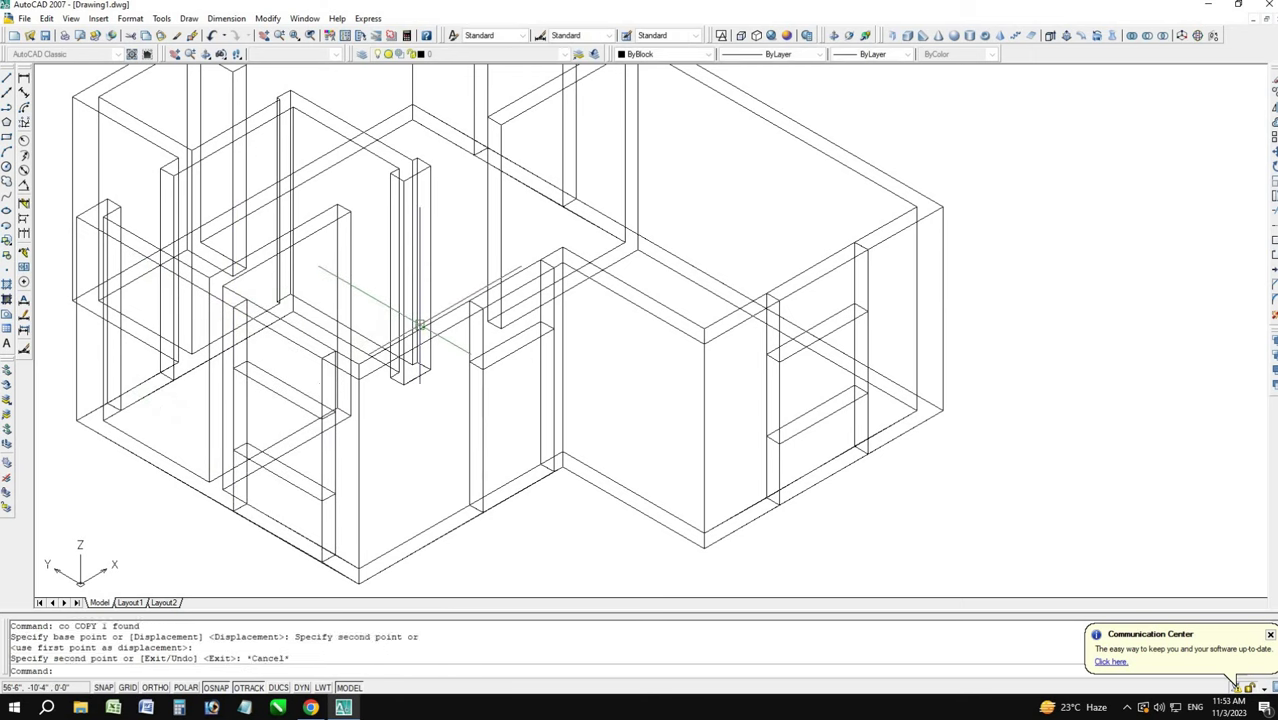
key("Escape")
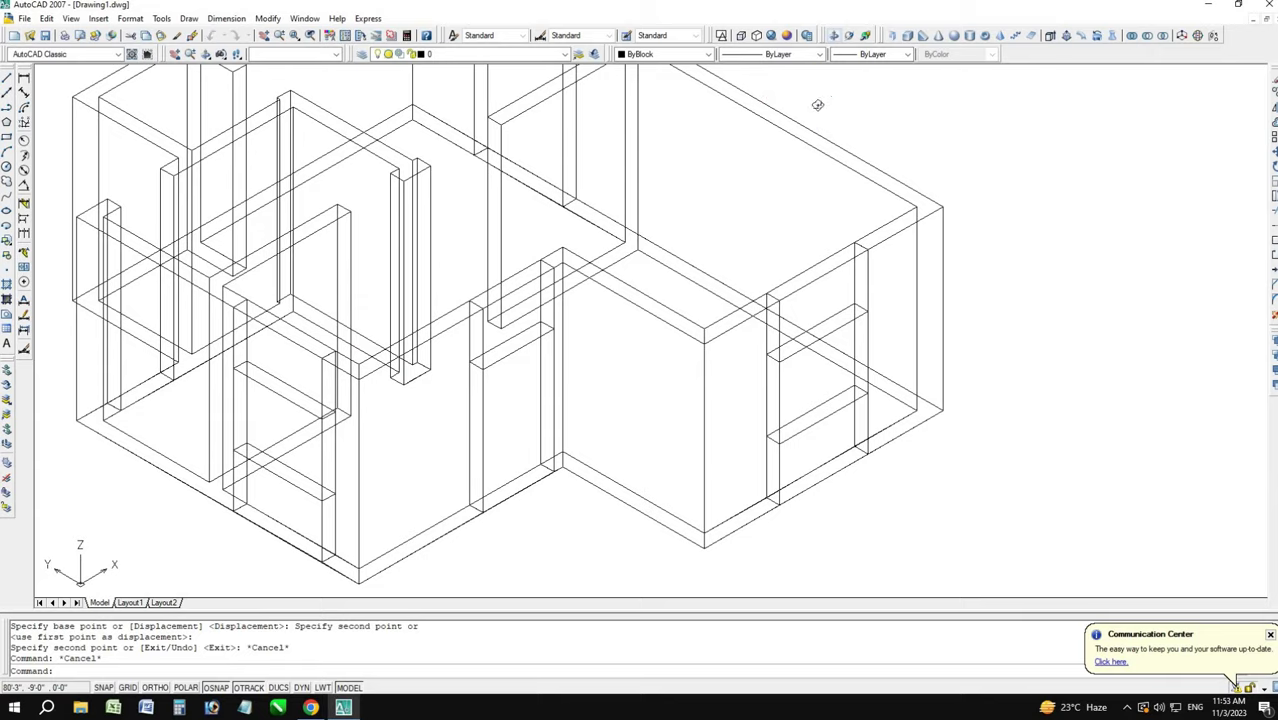
- Orbit to the far side and extrude the wall-gap edge 3' high
mouse_move(817, 104)
middle_mouse_down("shift")
mouse_move(790, 250)
mouse_move(833, 317)
mouse_move(924, 265)
middle_mouse_up("shift")
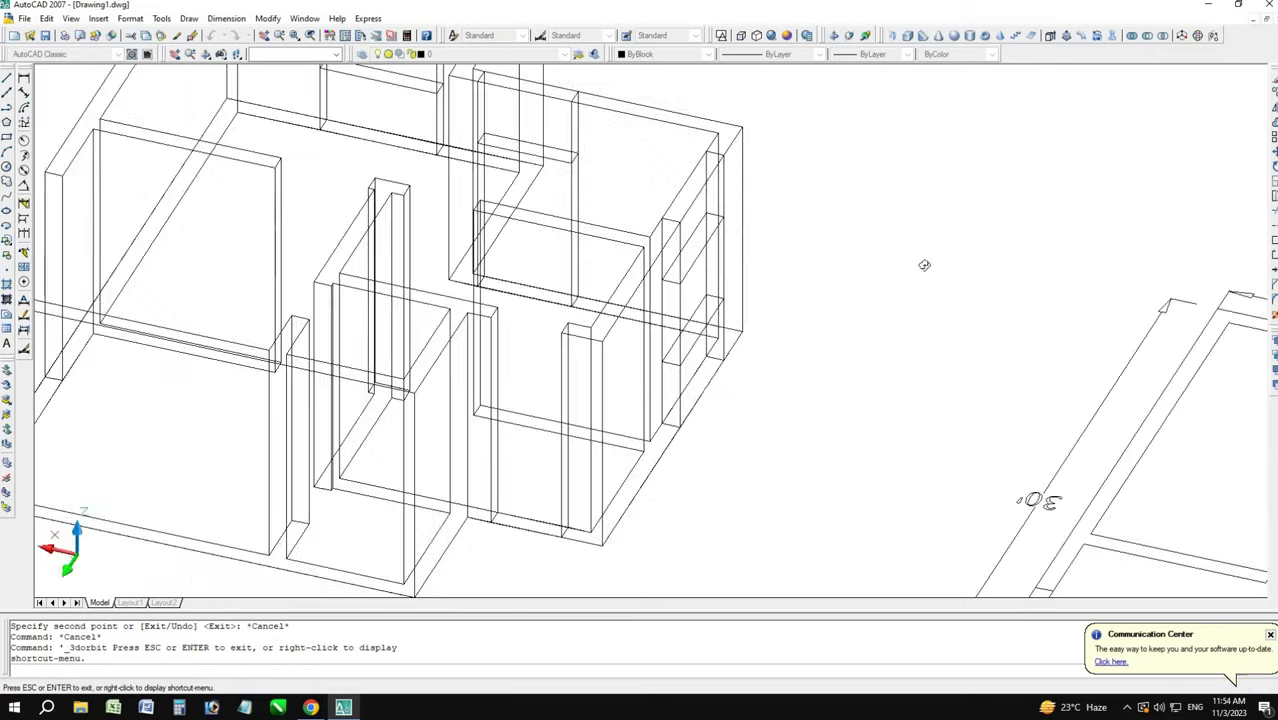
key("Escape")
left_click(532, 528)
type("ex")
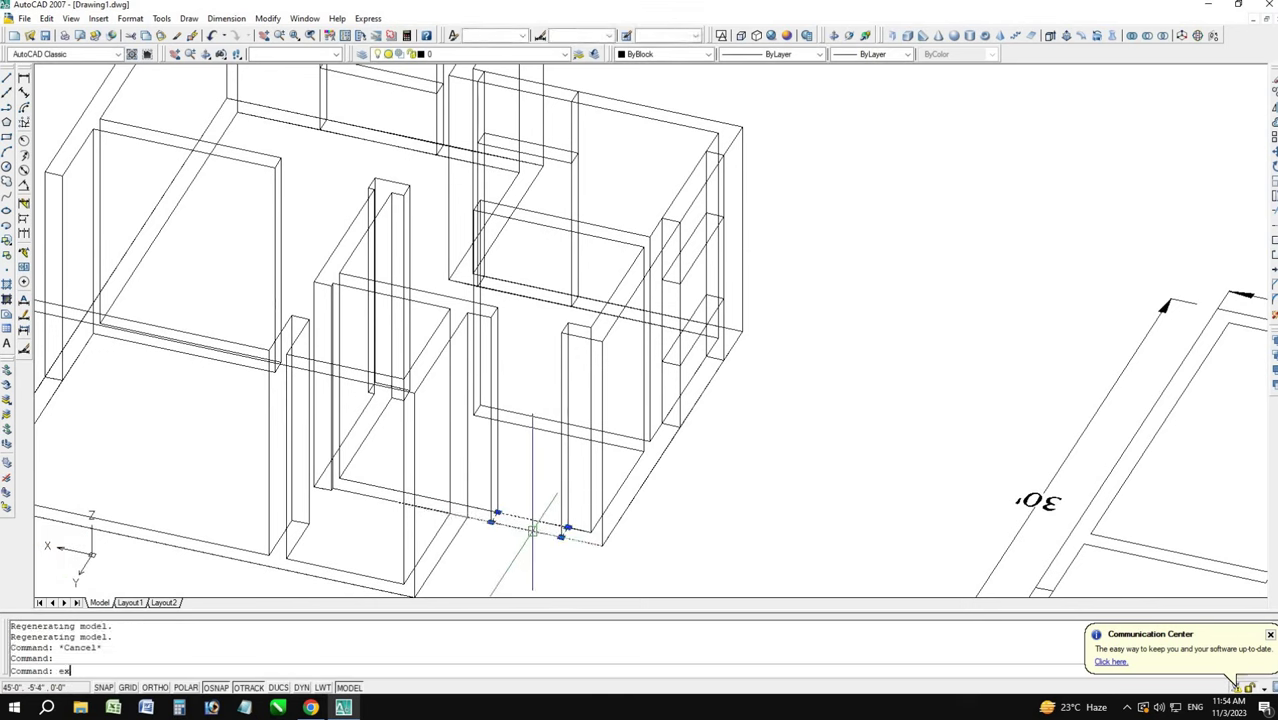
type("t")
key("Return")
type("3'")
key("Return")
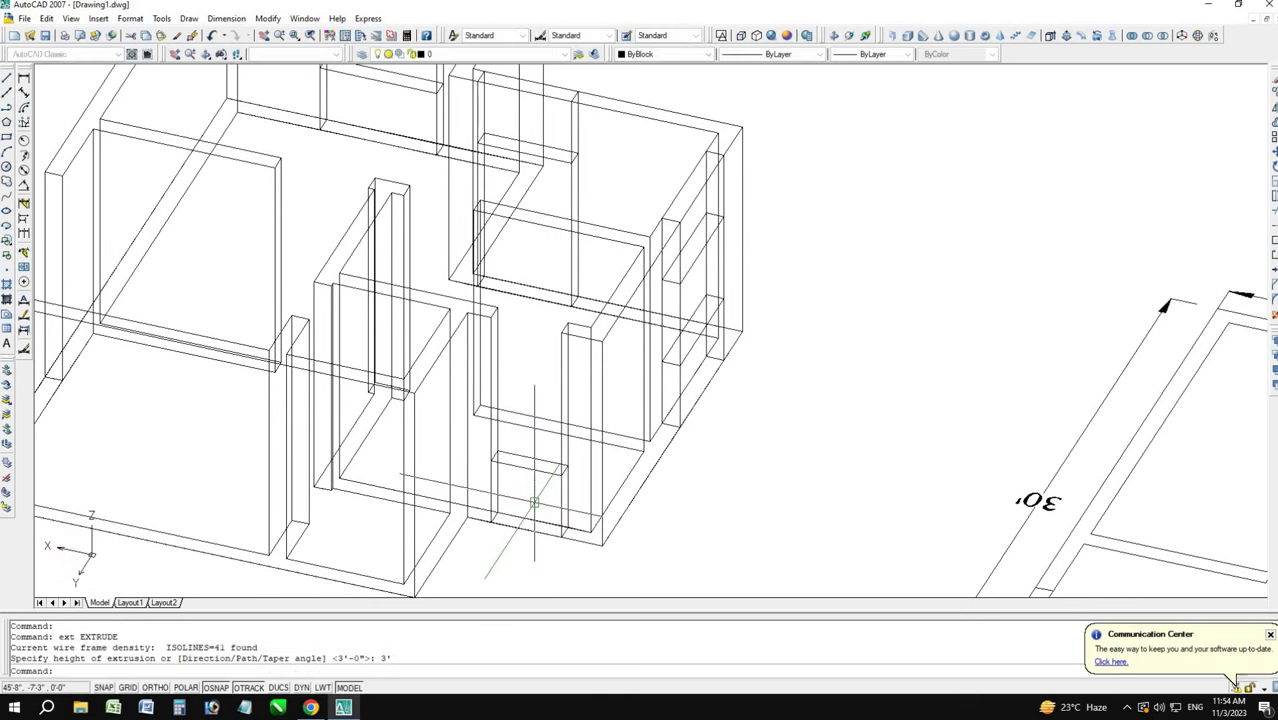
key("Escape")
- Copy the new 3' box up to the top of the wall opening
left_click(532, 466)
key("Escape")
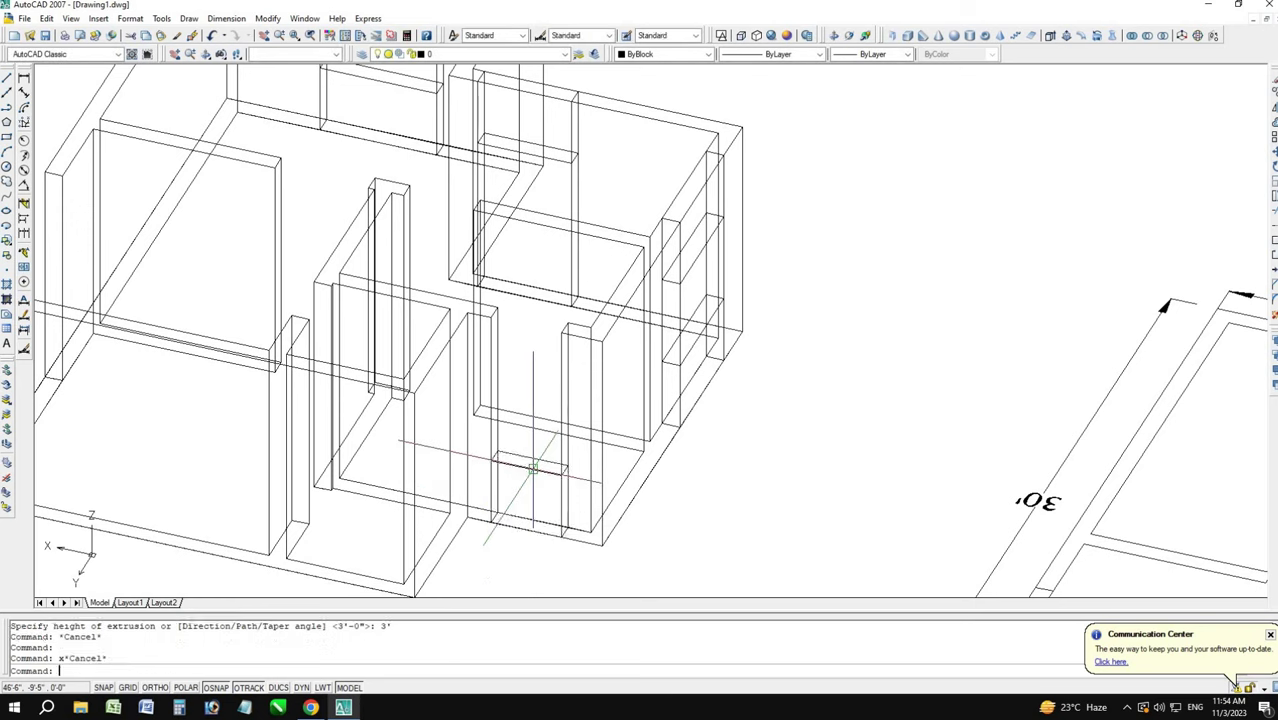
left_click(532, 466)
type("co")
key("Return")
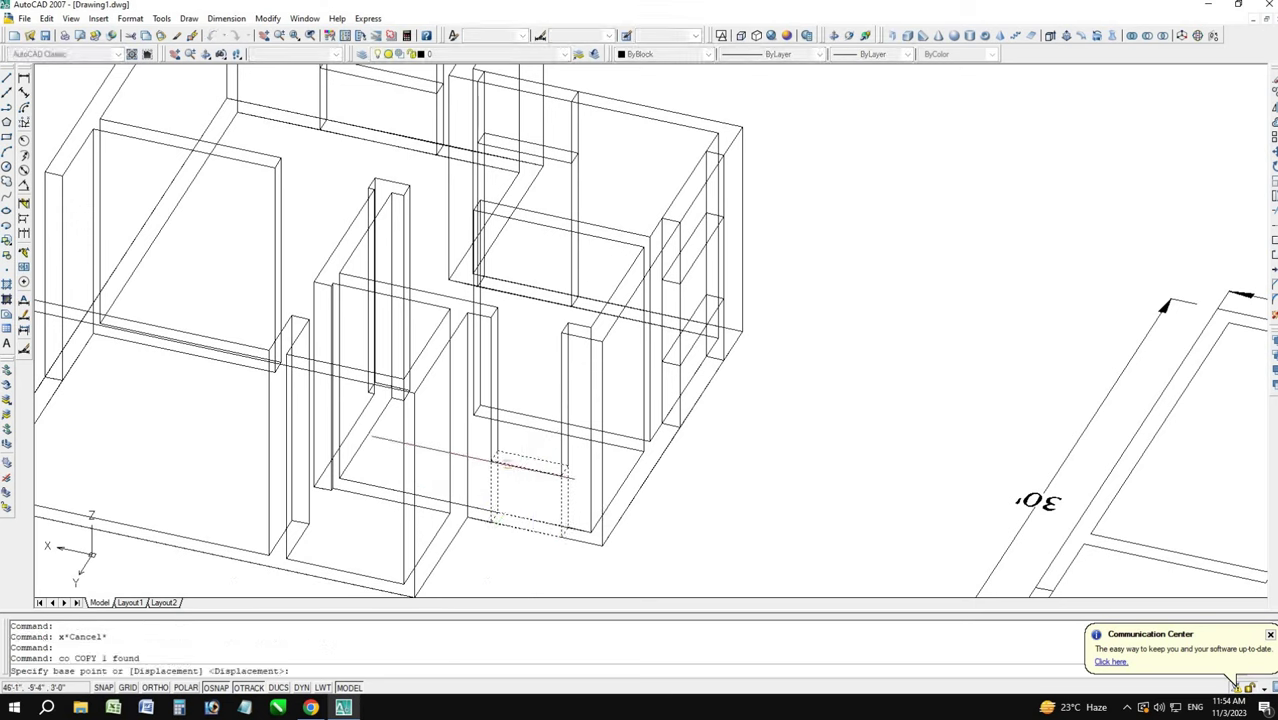
left_click(496, 516)
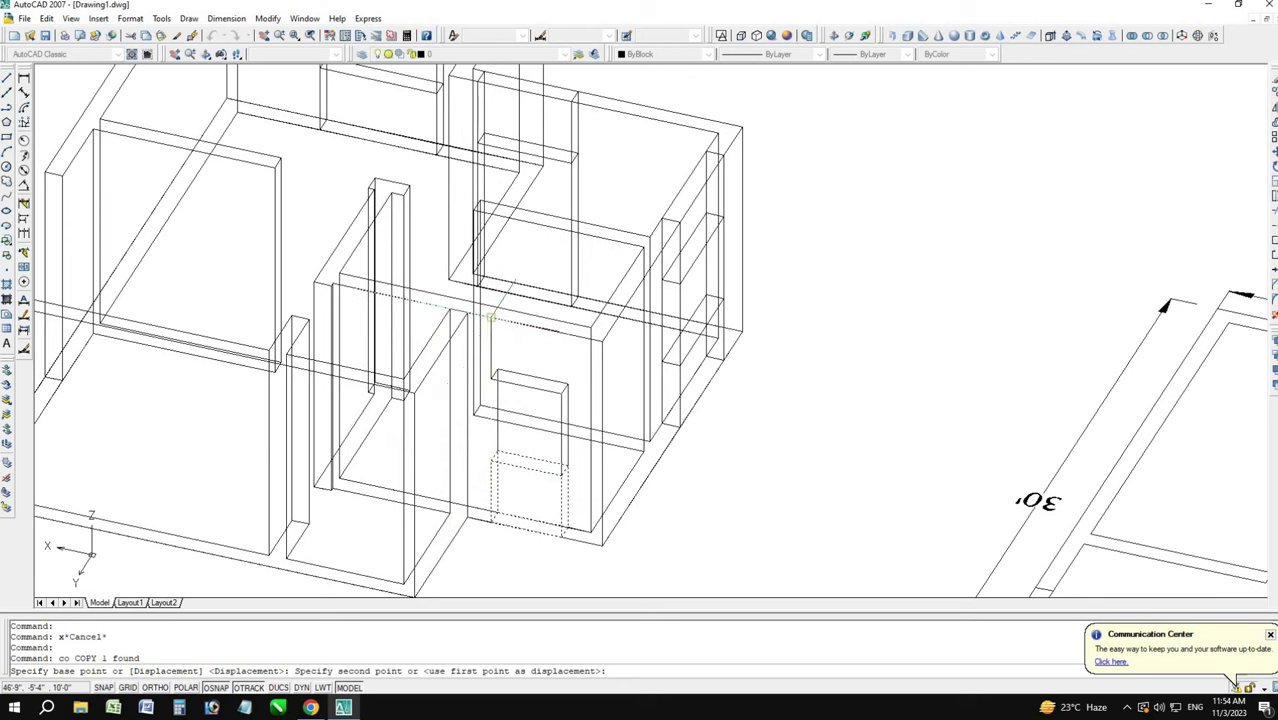
left_click(496, 433)
key("Escape")
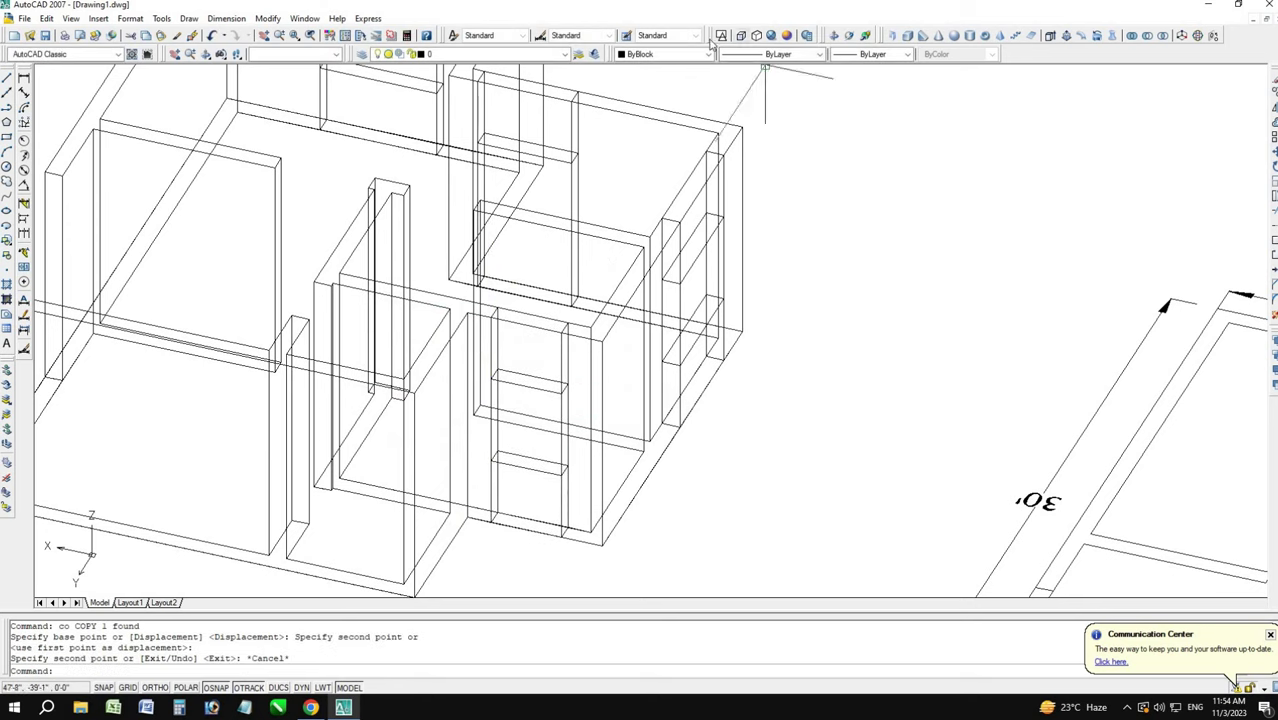
- Orbit to the front wall and extrude the window gap edge 3' into a solid block
left_click(833, 35)
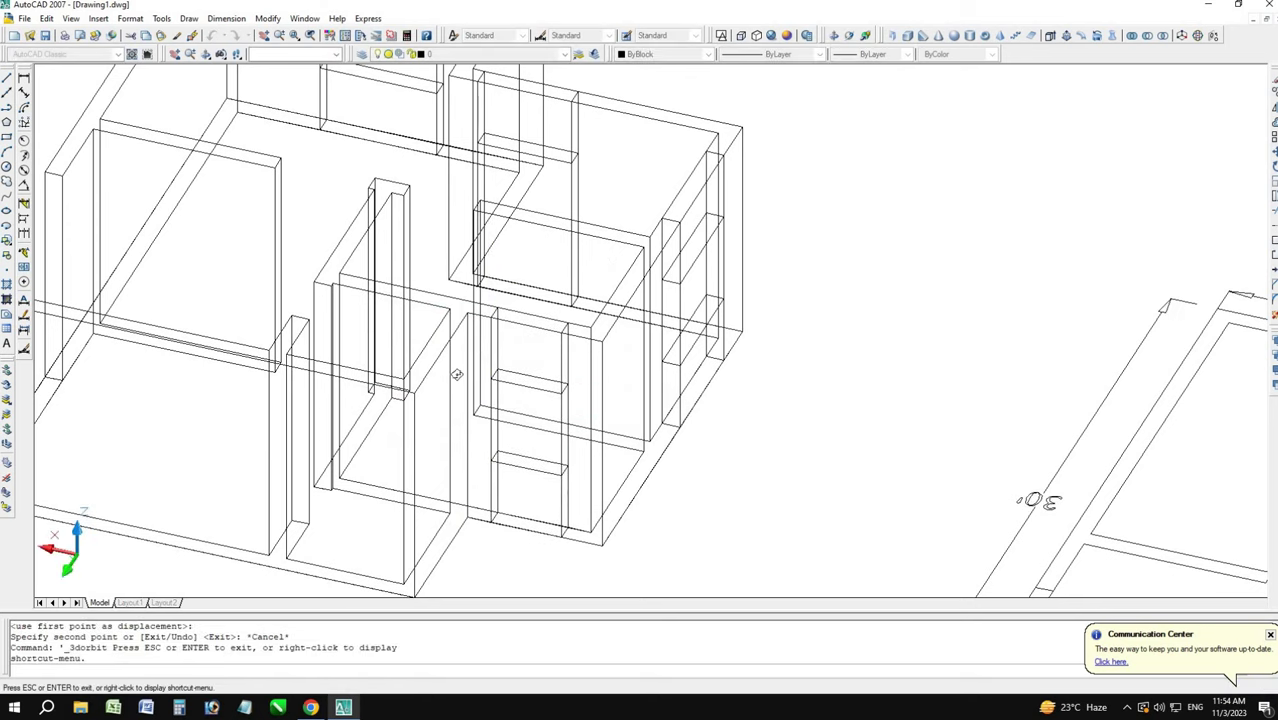
mouse_move(562, 360)
left_mouse_down()
mouse_move(655, 338)
mouse_move(685, 309)
mouse_move(716, 342)
left_mouse_up()
key("Escape")
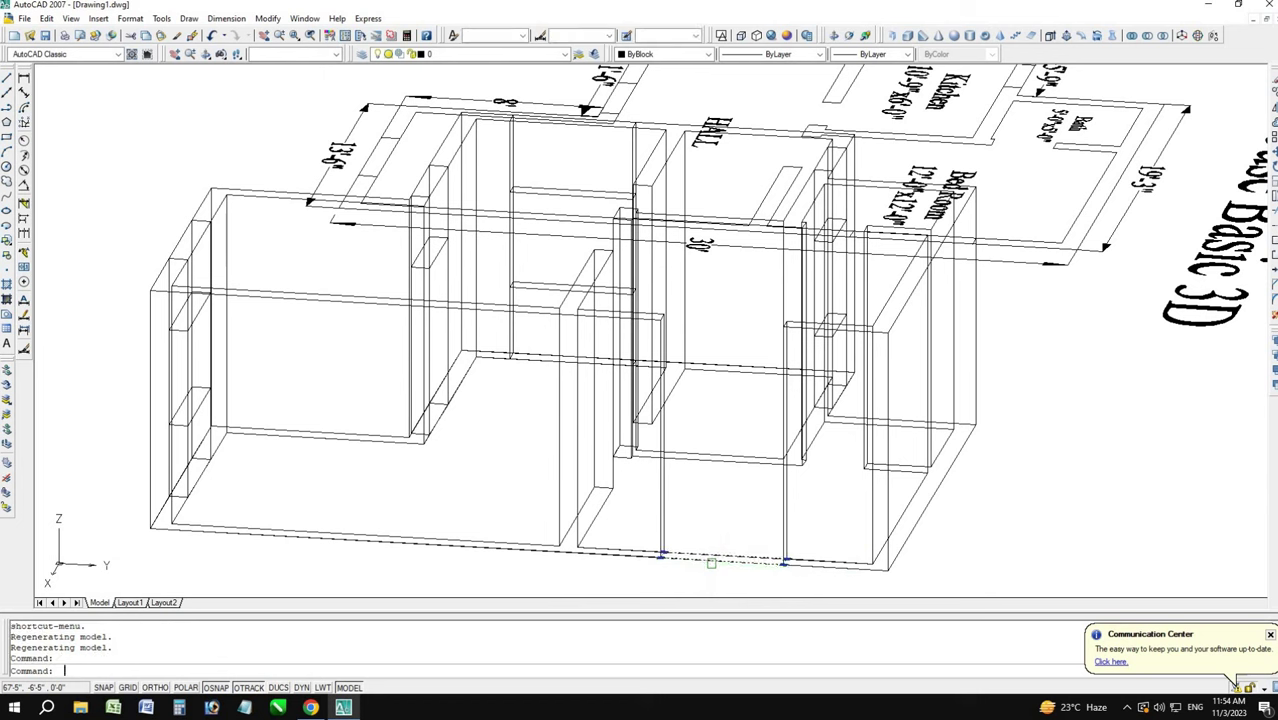
type("ext")
key("Return")
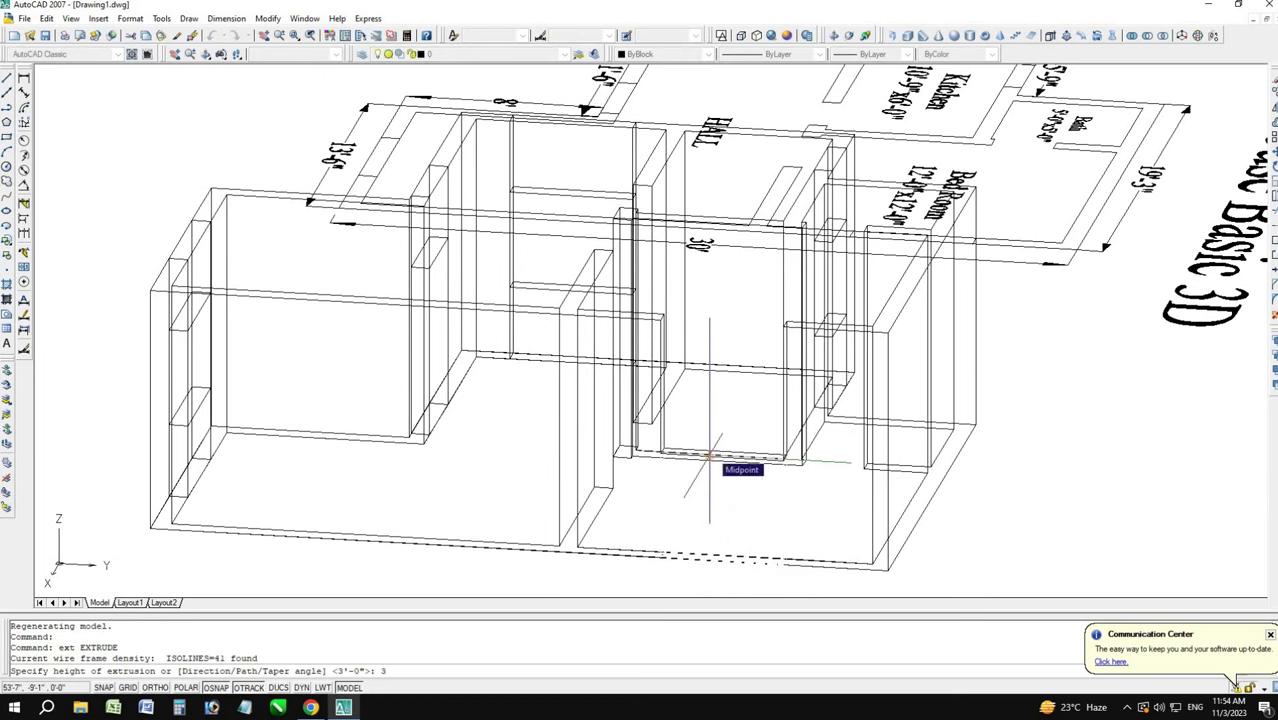
type("'")
key("Return")
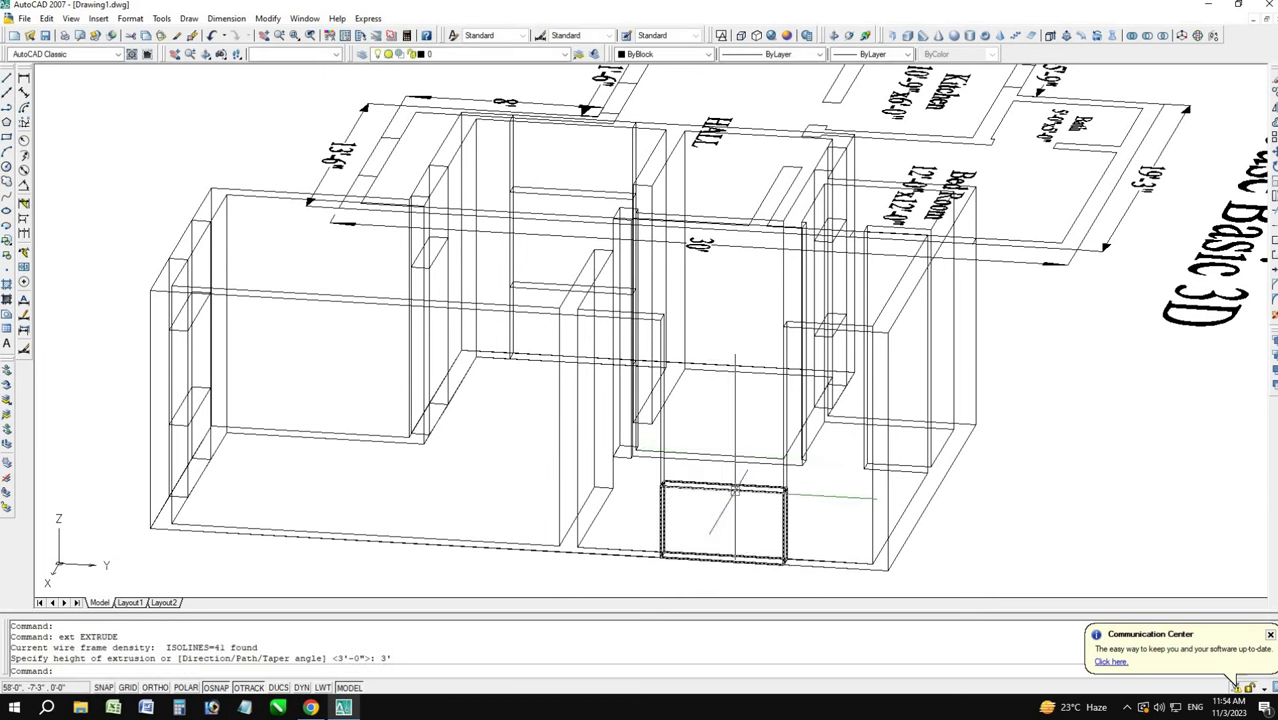
- Copy the 3' block up to the wall top above the fourth window opening
left_click(735, 490)
type("o")
key("Return")
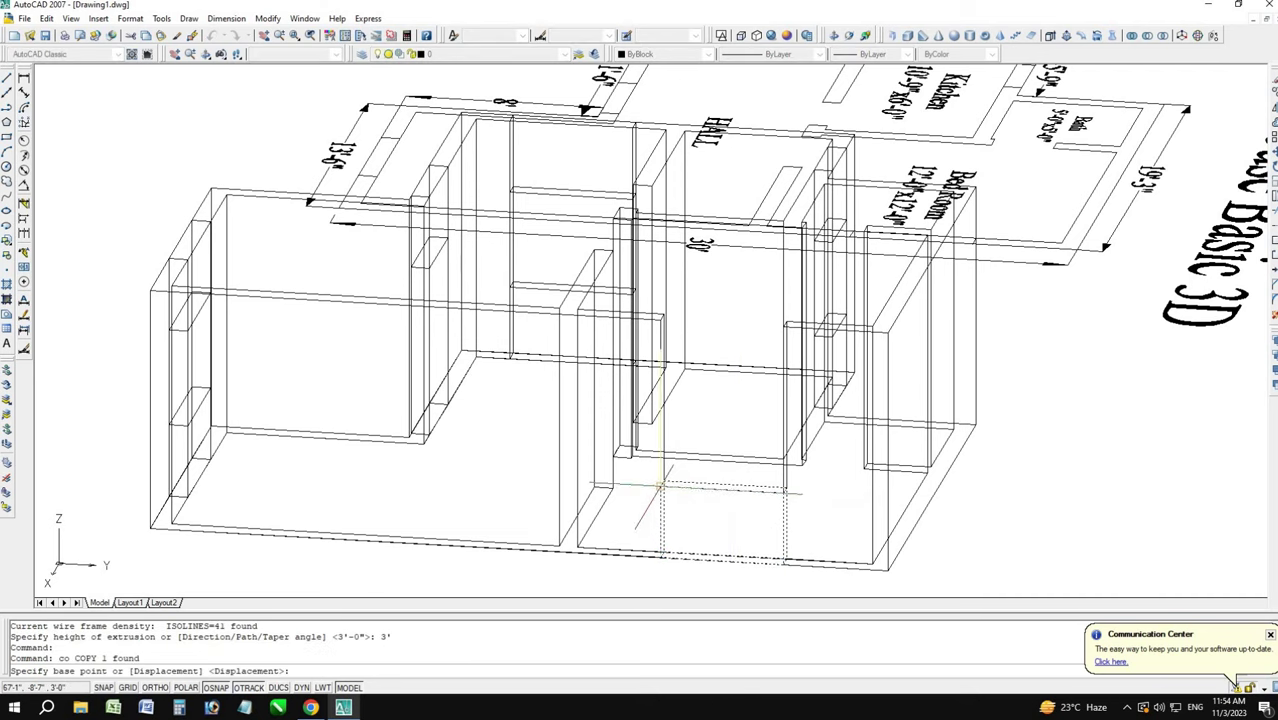
left_click(661, 486)
middle_click_drag(720, 336, 596, 386)
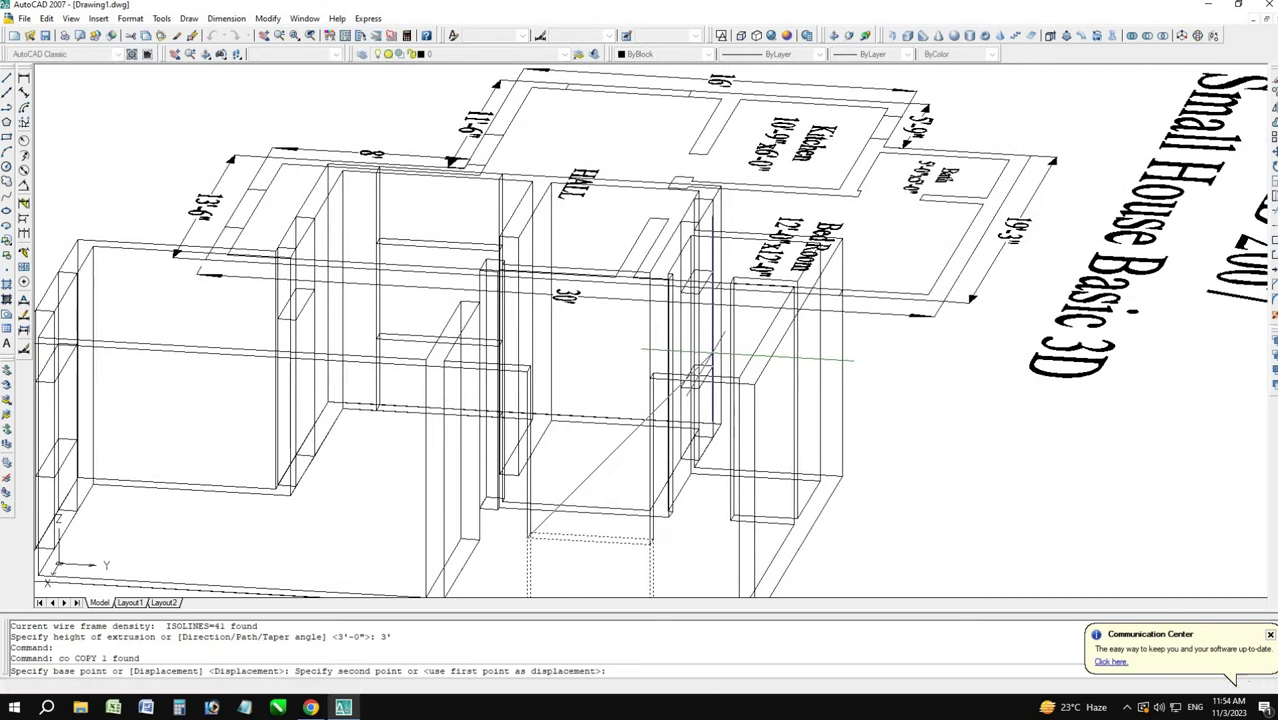
left_click(530, 372)
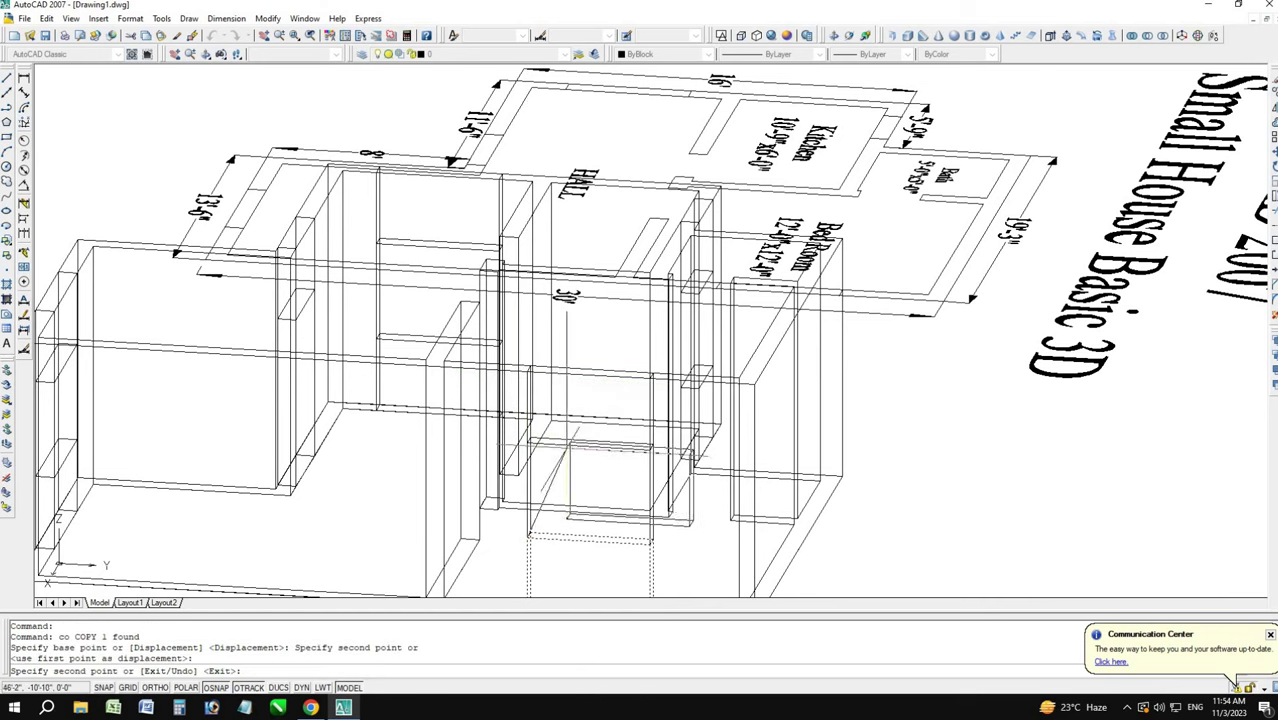
key("Escape")
key("Escape")
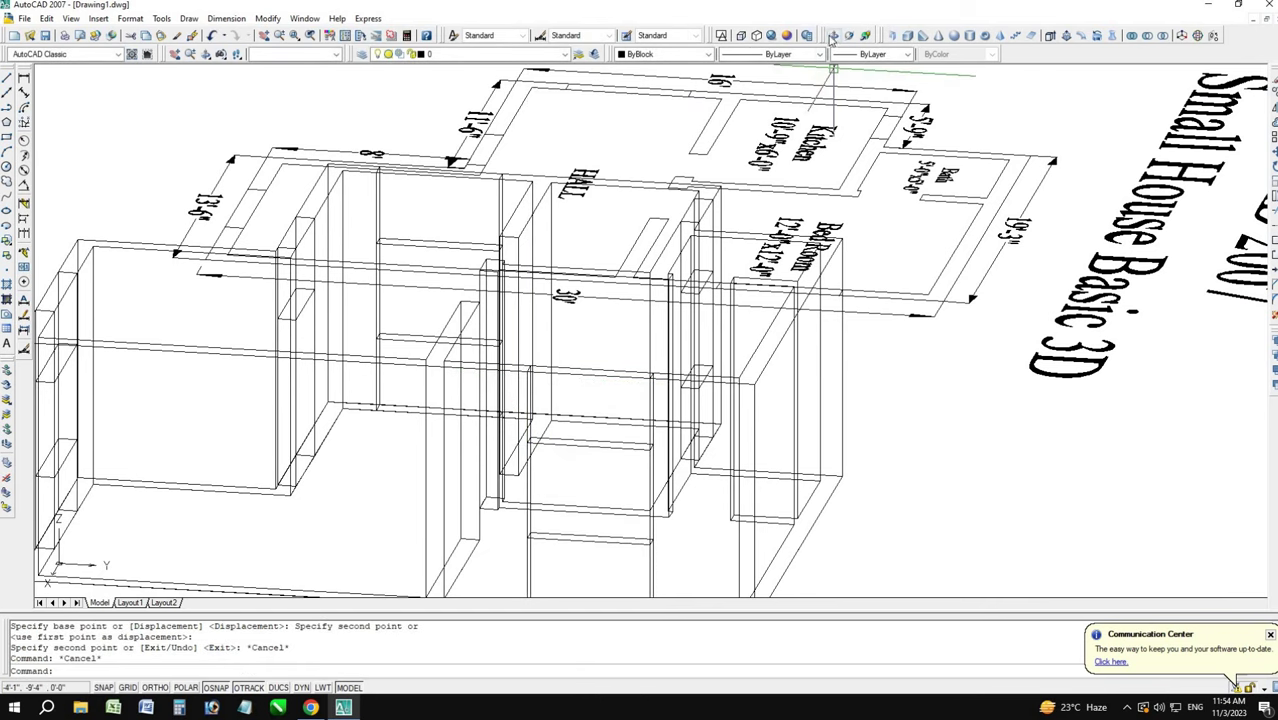
mouse_move(619, 377)
middle_mouse_down("shift")
mouse_move(764, 428)
mouse_move(1004, 484)
mouse_move(1000, 420)
mouse_move(1027, 471)
mouse_move(970, 472)
middle_mouse_up("shift")
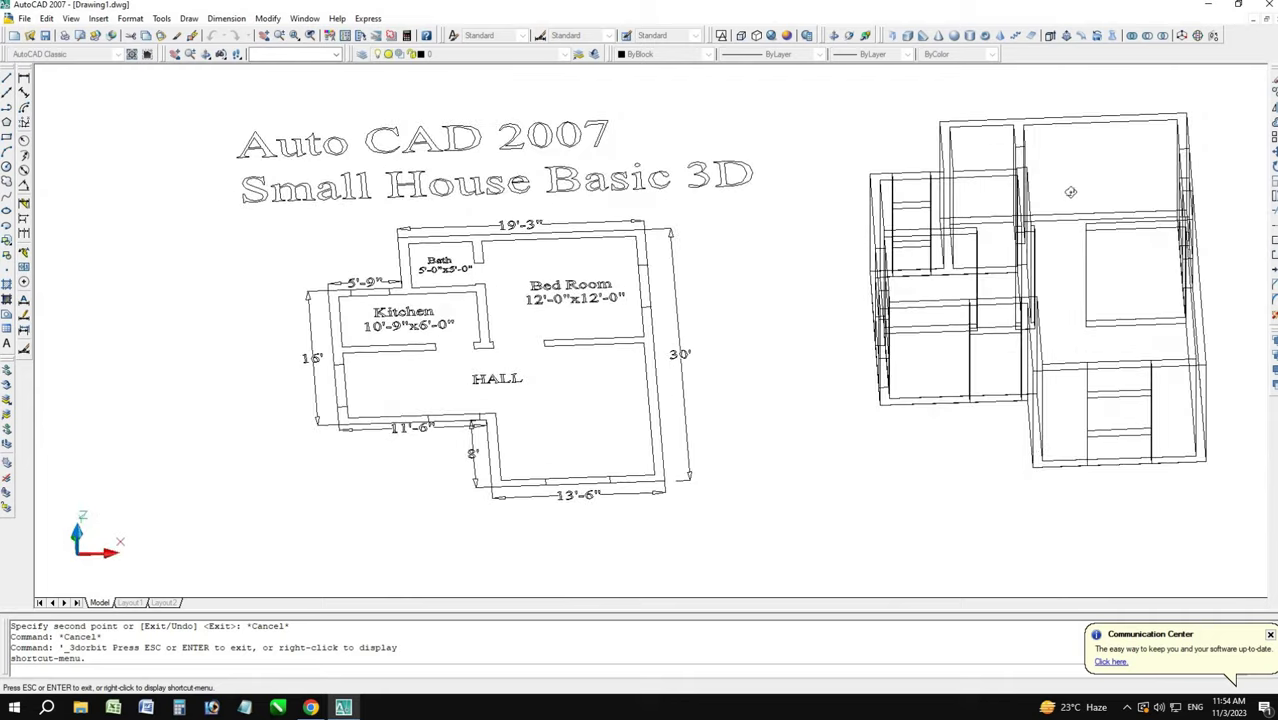
- Switch the house display to Realistic, then to grey Conceptual shading
scroll(1098, 226, "up", 1)
scroll(1088, 263, "up", 3)
scroll(1010, 365, "up", 2)
scroll(1015, 368, "up", 2)
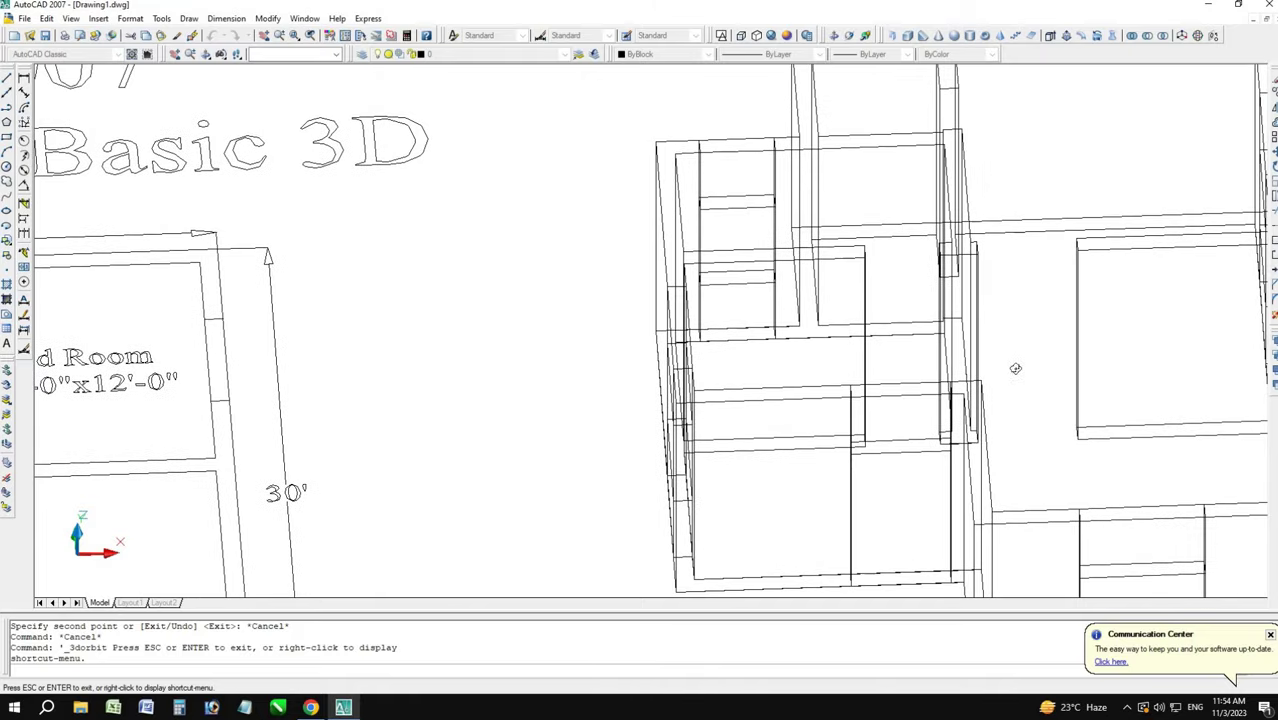
key("Escape")
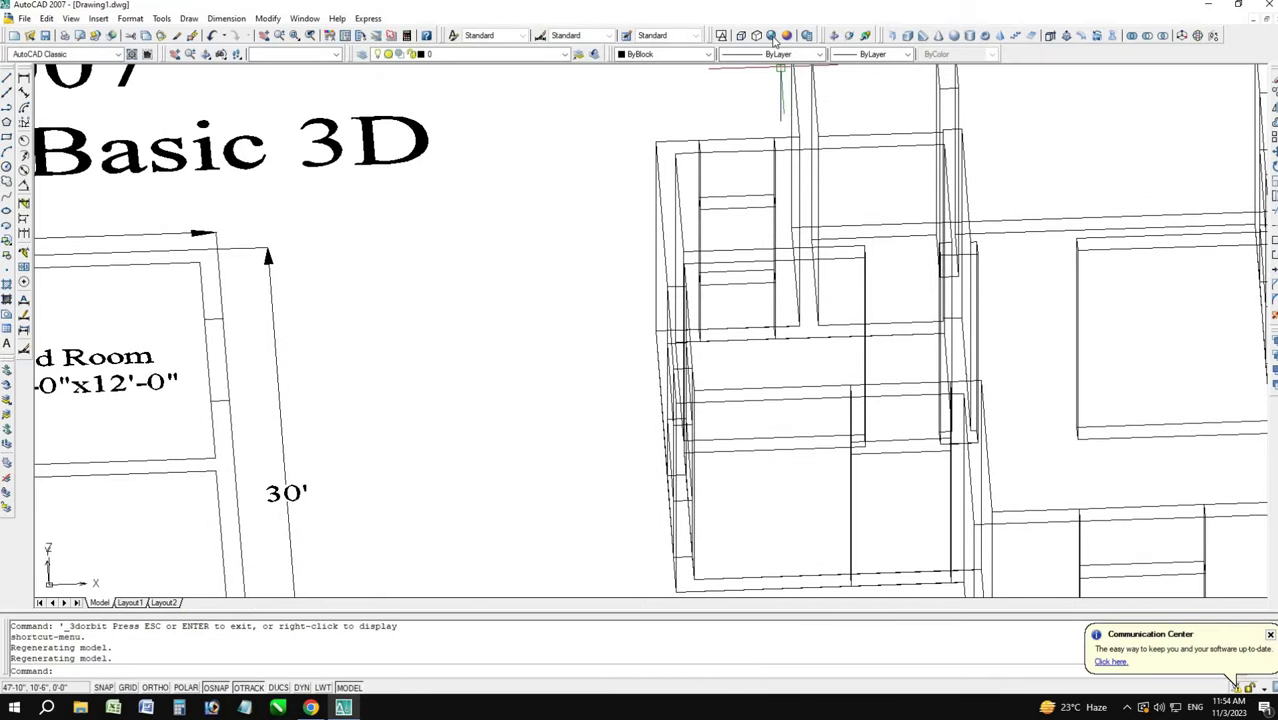
left_click(771, 35)
scroll(524, 338, "down", 3)
scroll(524, 338, "down", 2)
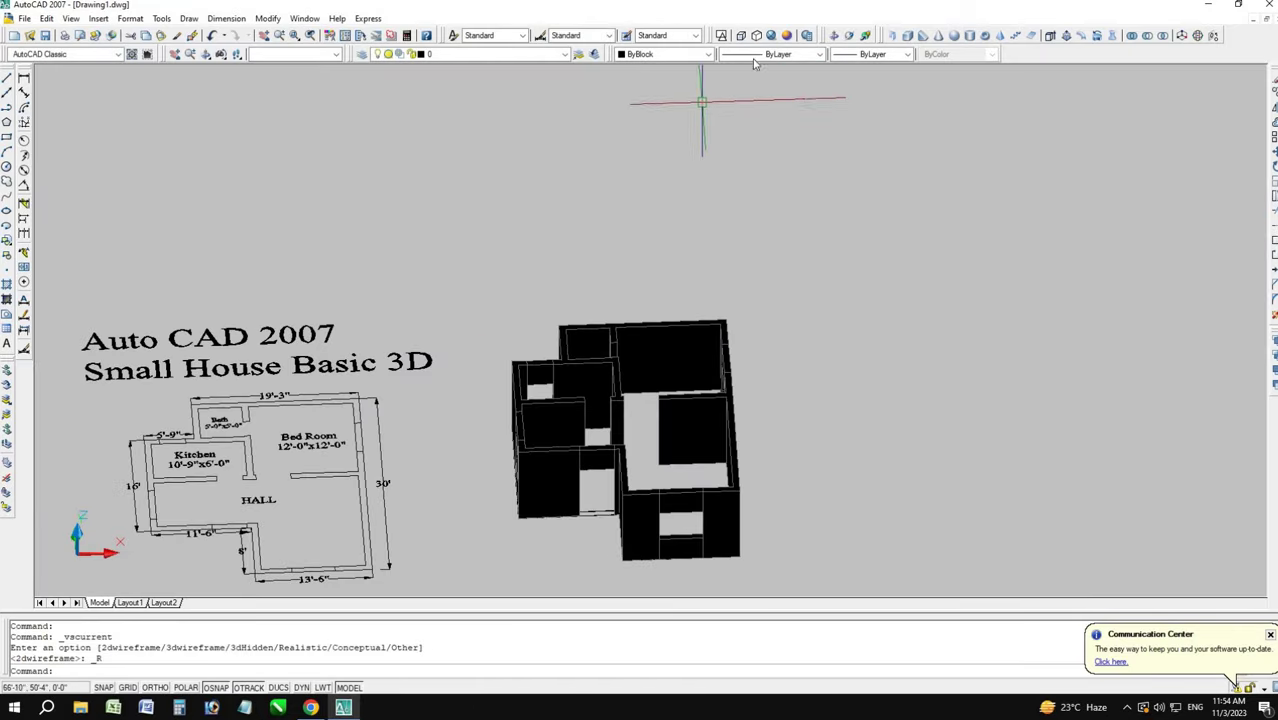
left_click(786, 35)
- Orbit the shaded house to inspect the framed openings, then zoom back out
middle_click_drag(716, 495, 768, 493)
scroll(643, 461, "up", 3)
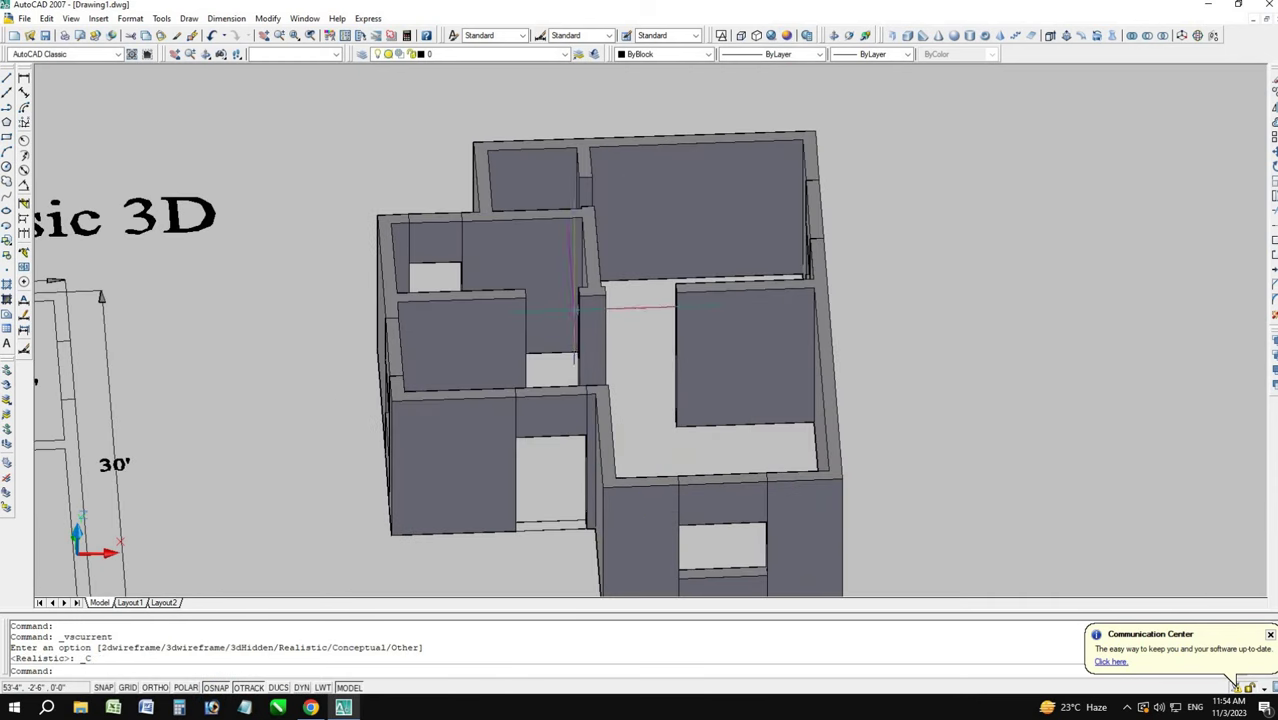
scroll(575, 308, "up", 2)
left_click(834, 36)
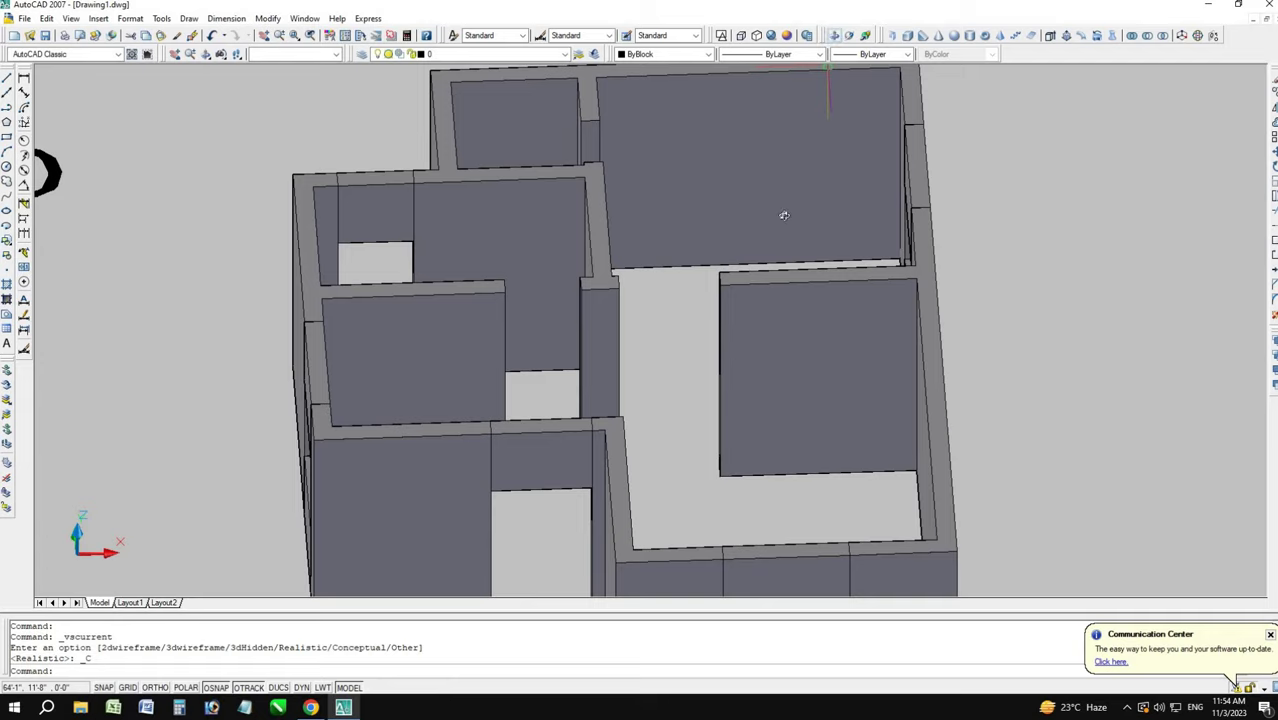
mouse_move(753, 266)
left_mouse_down()
mouse_move(727, 325)
mouse_move(903, 281)
mouse_move(827, 216)
mouse_move(778, 247)
left_mouse_up()
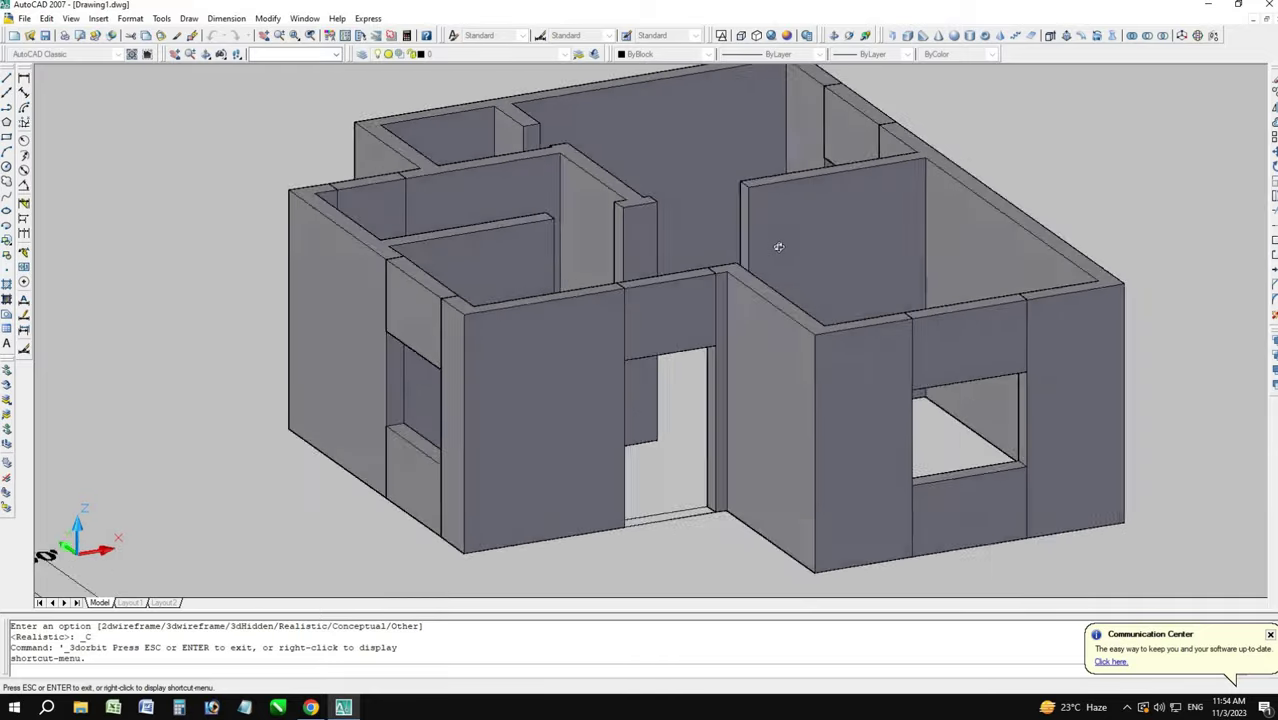
key("Escape")
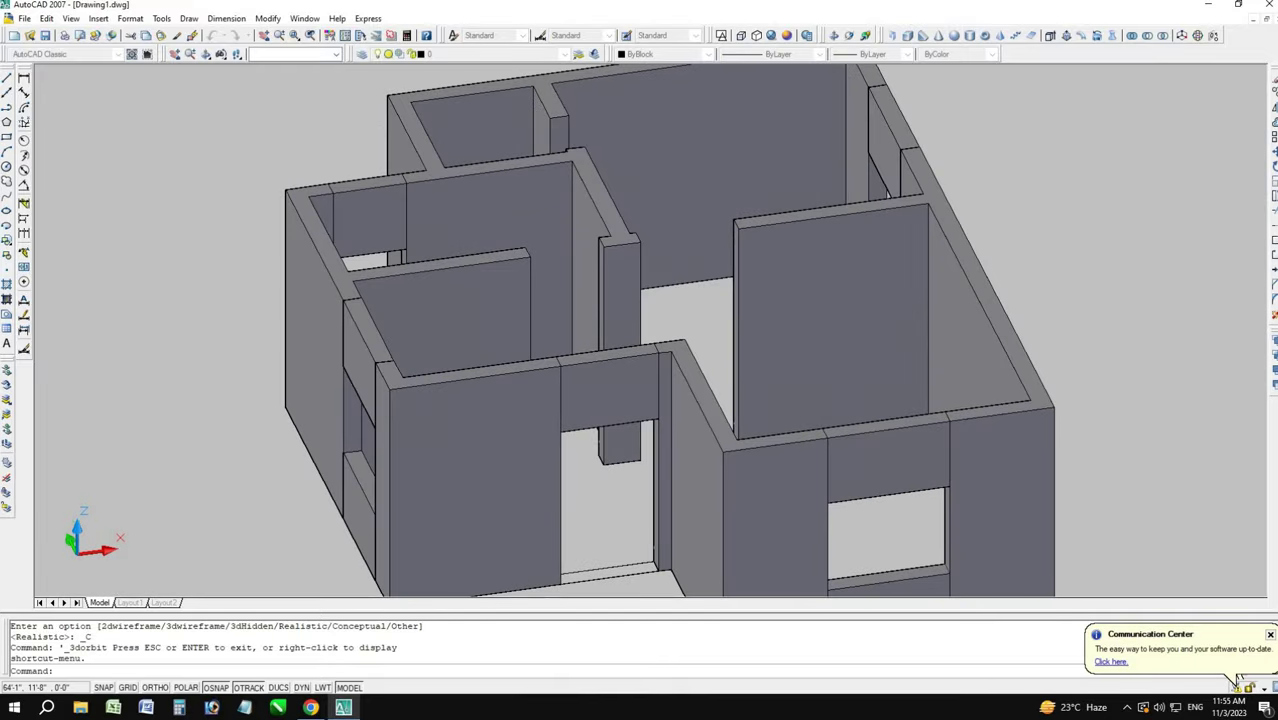
scroll(670, 320, "down", 3)
scroll(670, 320, "down", 2)
- Union all 65 wall and window solids into one house solid using a crossing window
left_click(893, 150)
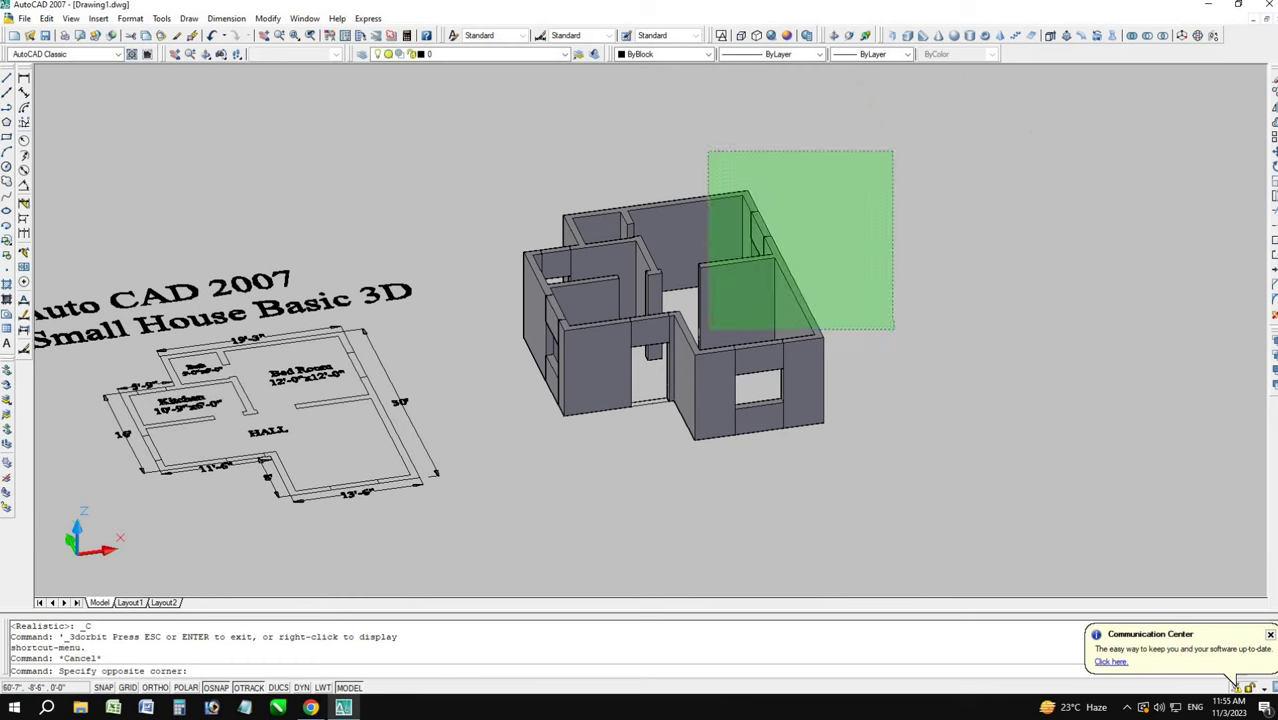
left_click(488, 472)
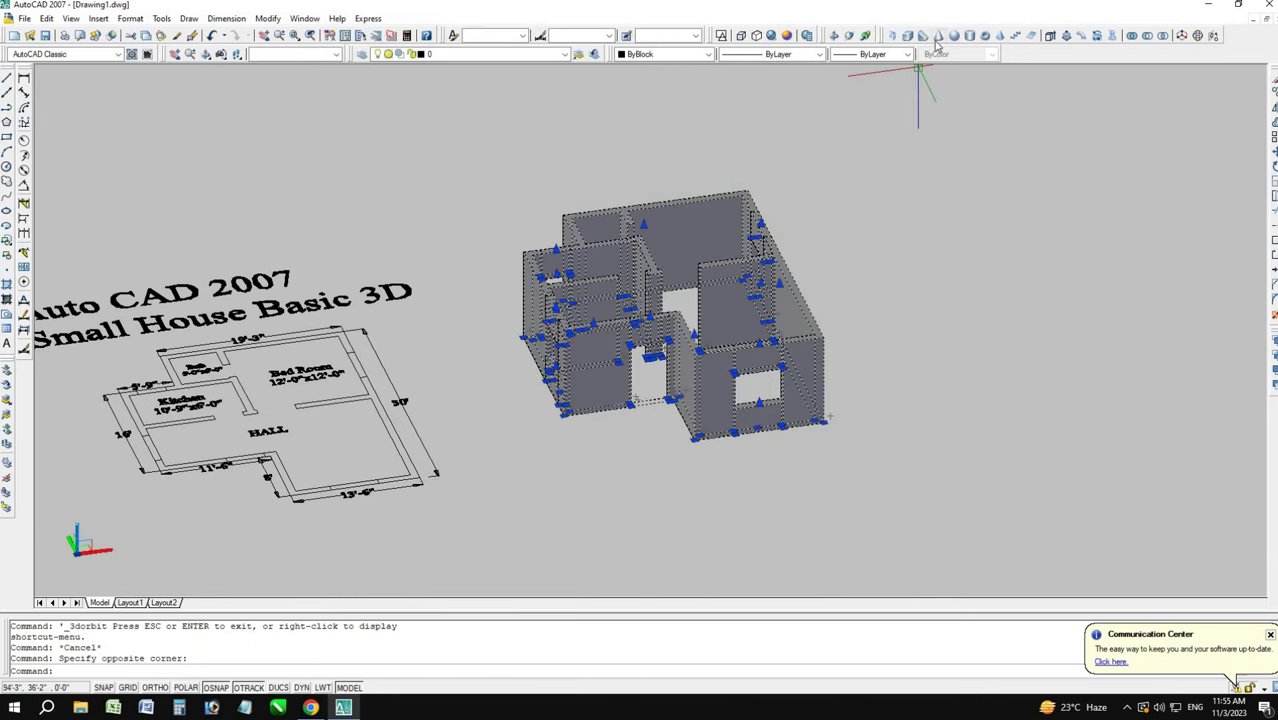
left_click(1133, 38)
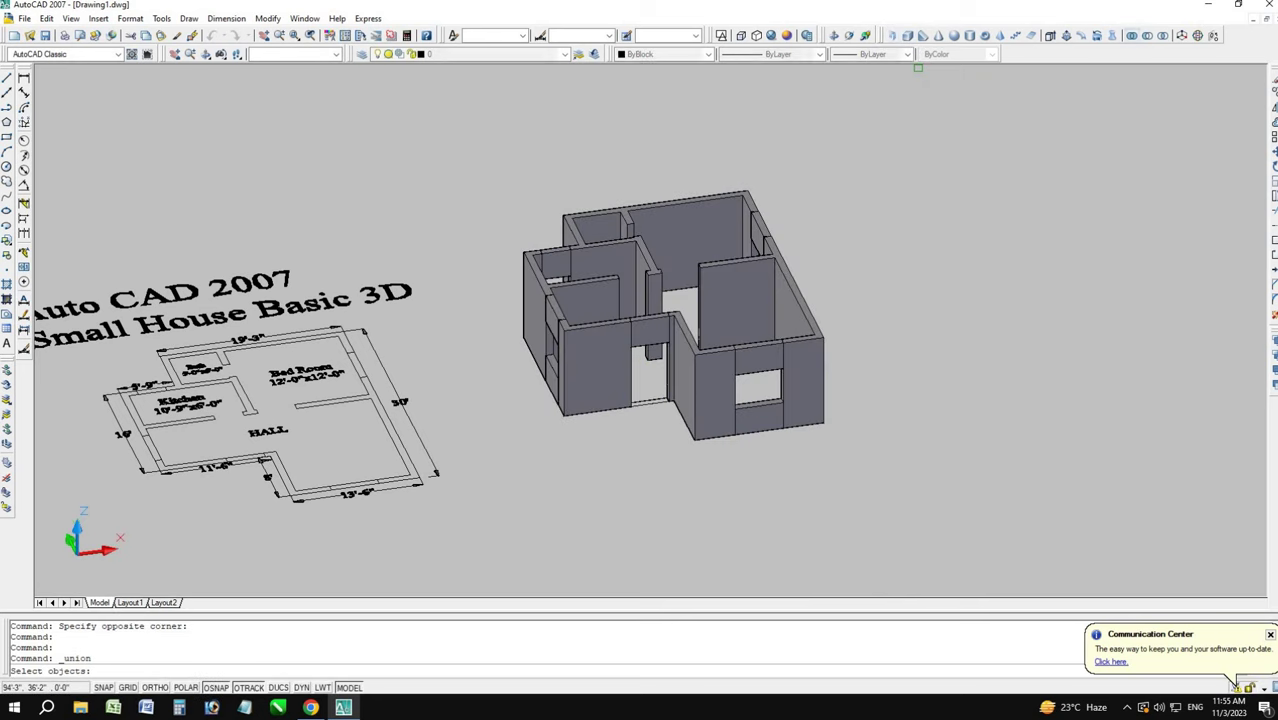
left_click(785, 320)
left_click(885, 122)
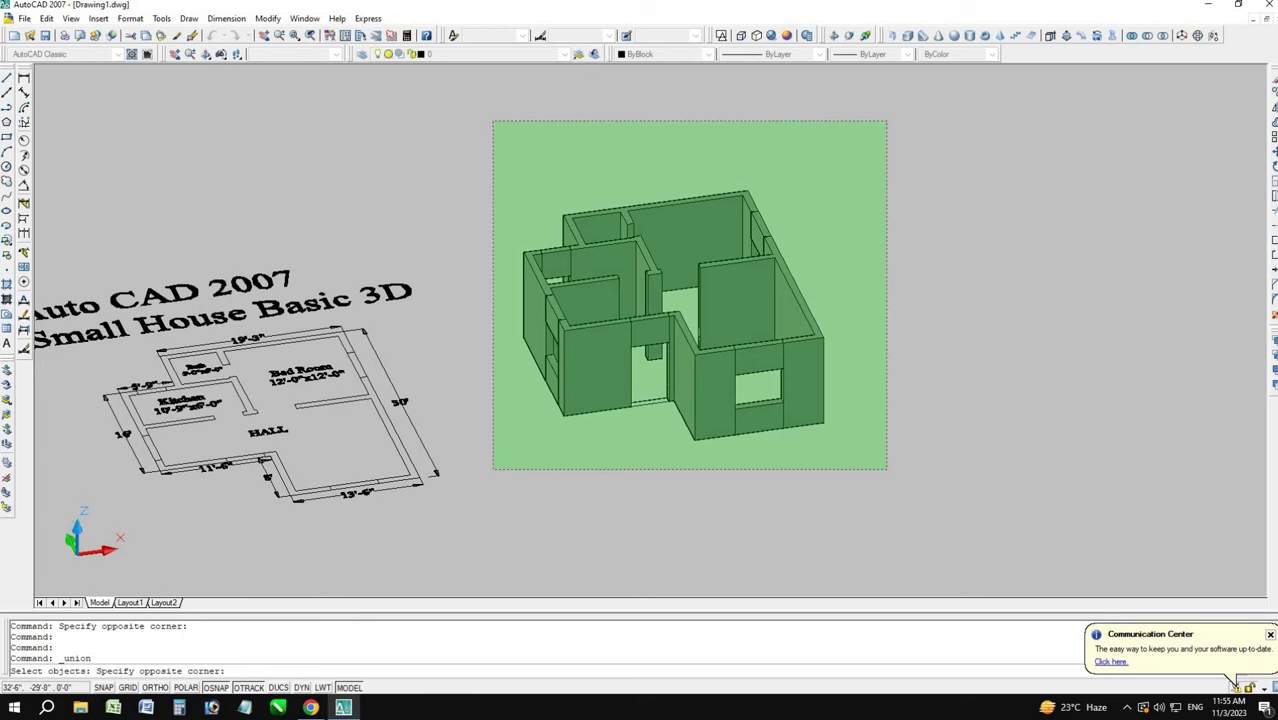
left_click(491, 470)
key("Return")
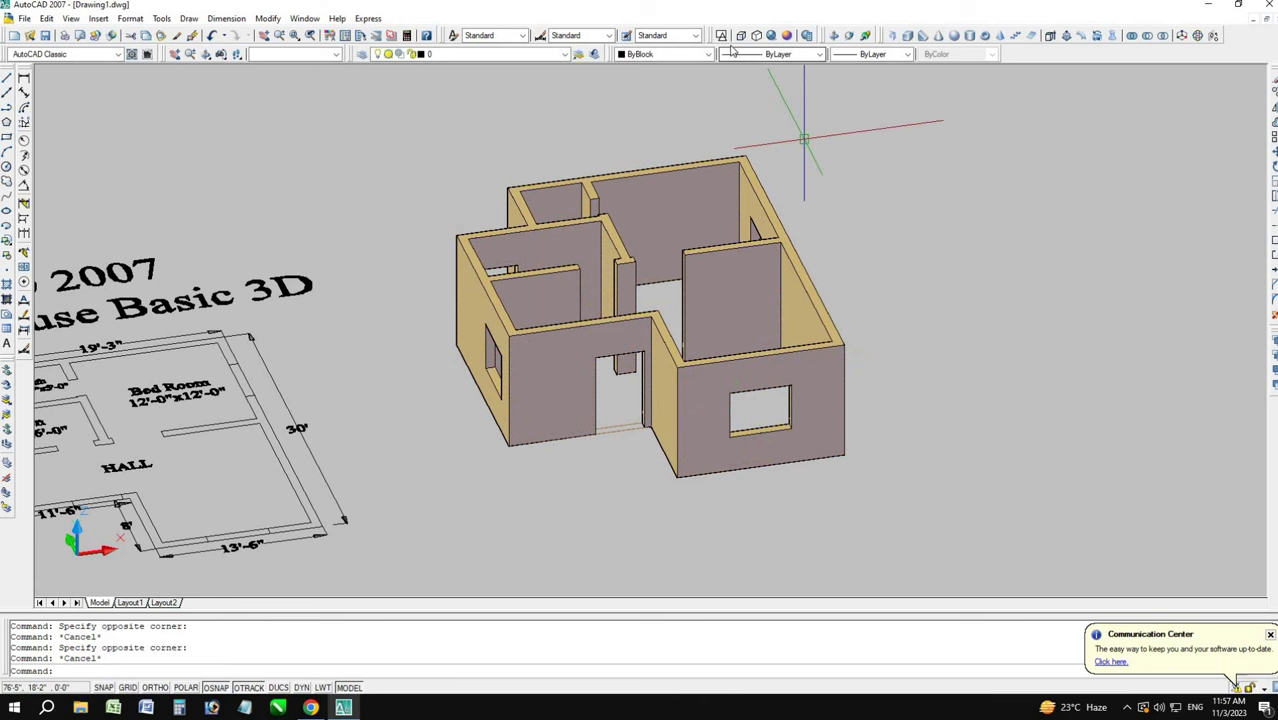
- Orbit around the merged house to inspect it, then delete the stray floor edge
mouse_move(744, 253)
middle_mouse_down("shift")
mouse_move(631, 410)
mouse_move(772, 336)
mouse_move(700, 320)
middle_mouse_up("shift")
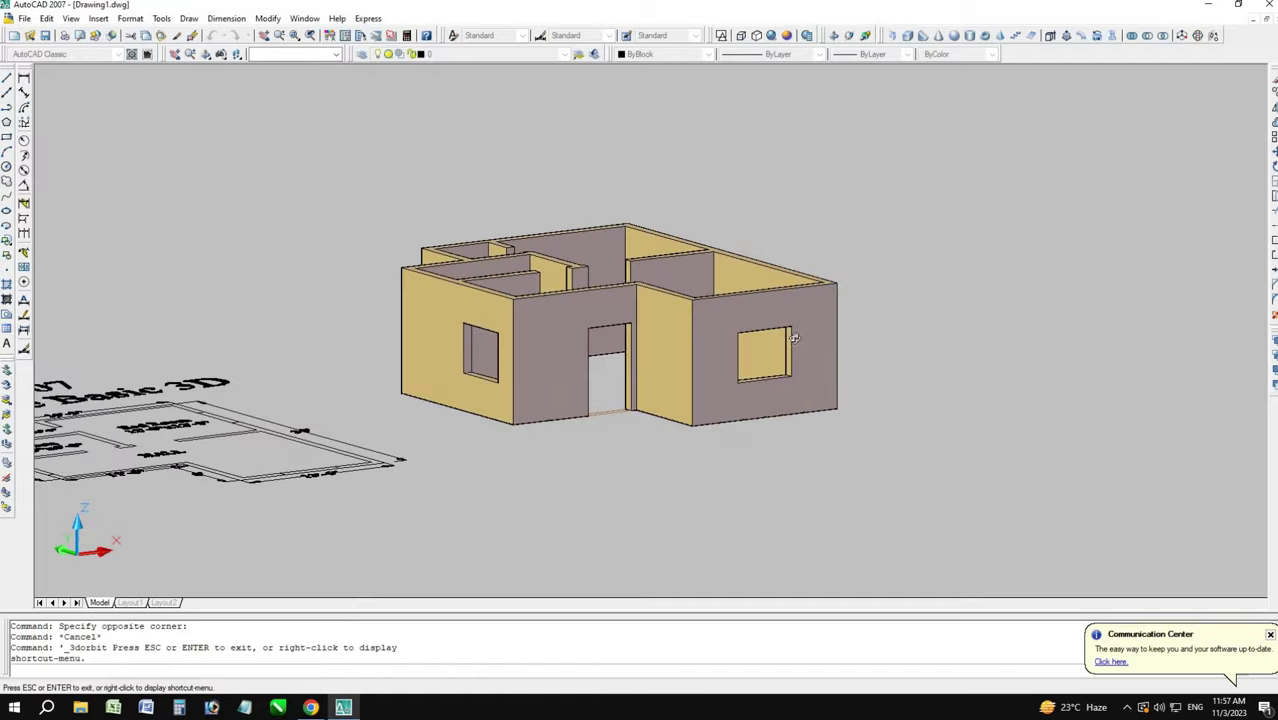
scroll(620, 315, "up", 2)
scroll(598, 311, "up", 2)
mouse_move(598, 311)
middle_mouse_down("shift")
mouse_move(572, 389)
mouse_move(586, 335)
middle_mouse_up("shift")
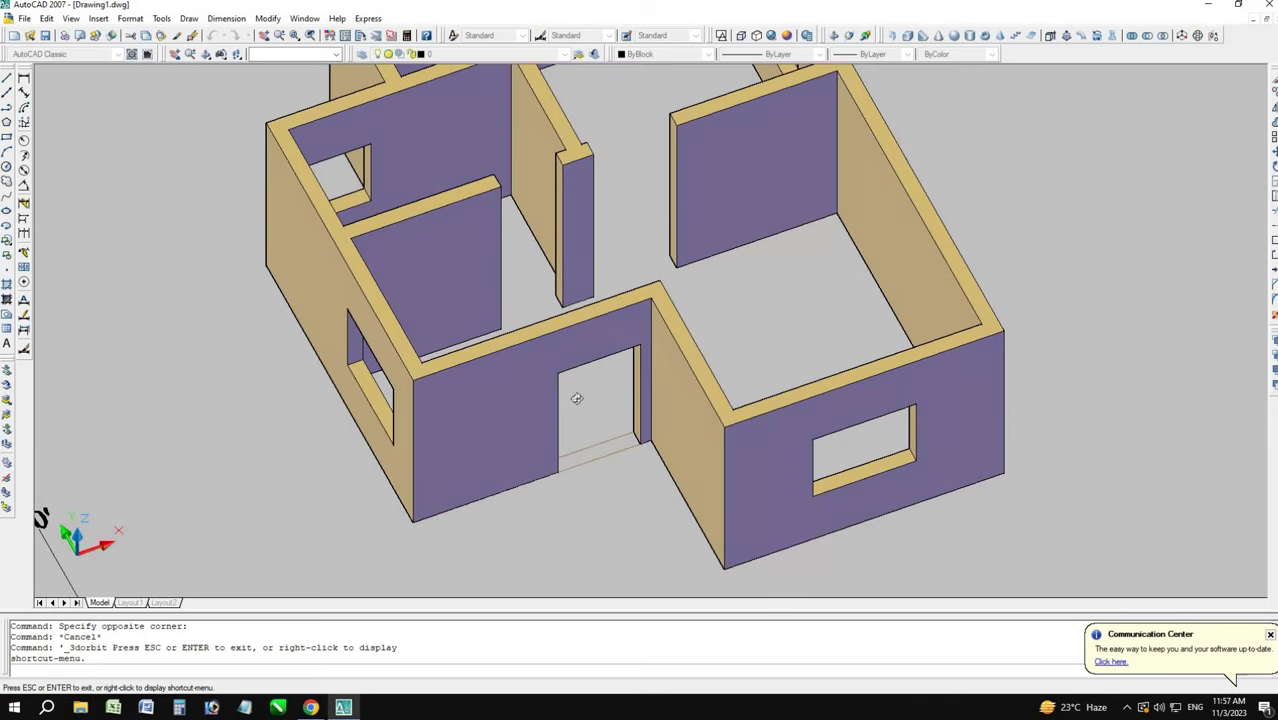
scroll(586, 335, "down", 2)
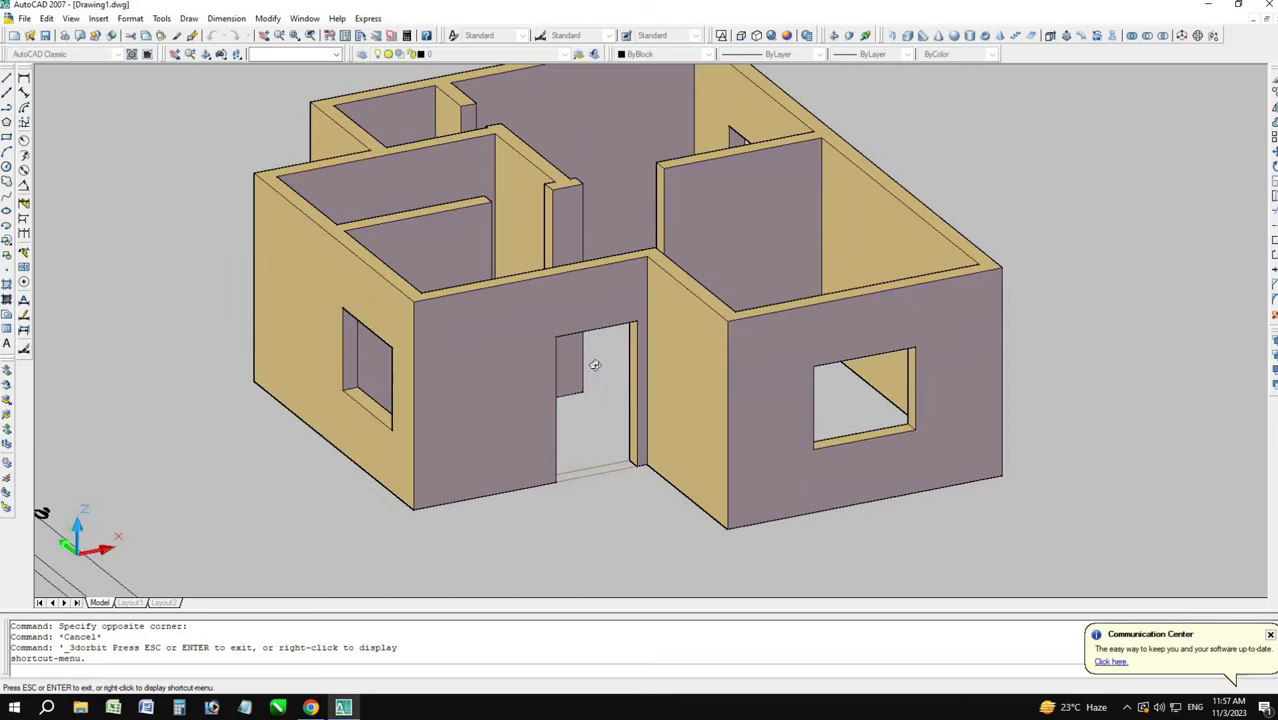
scroll(603, 390, "down", 1)
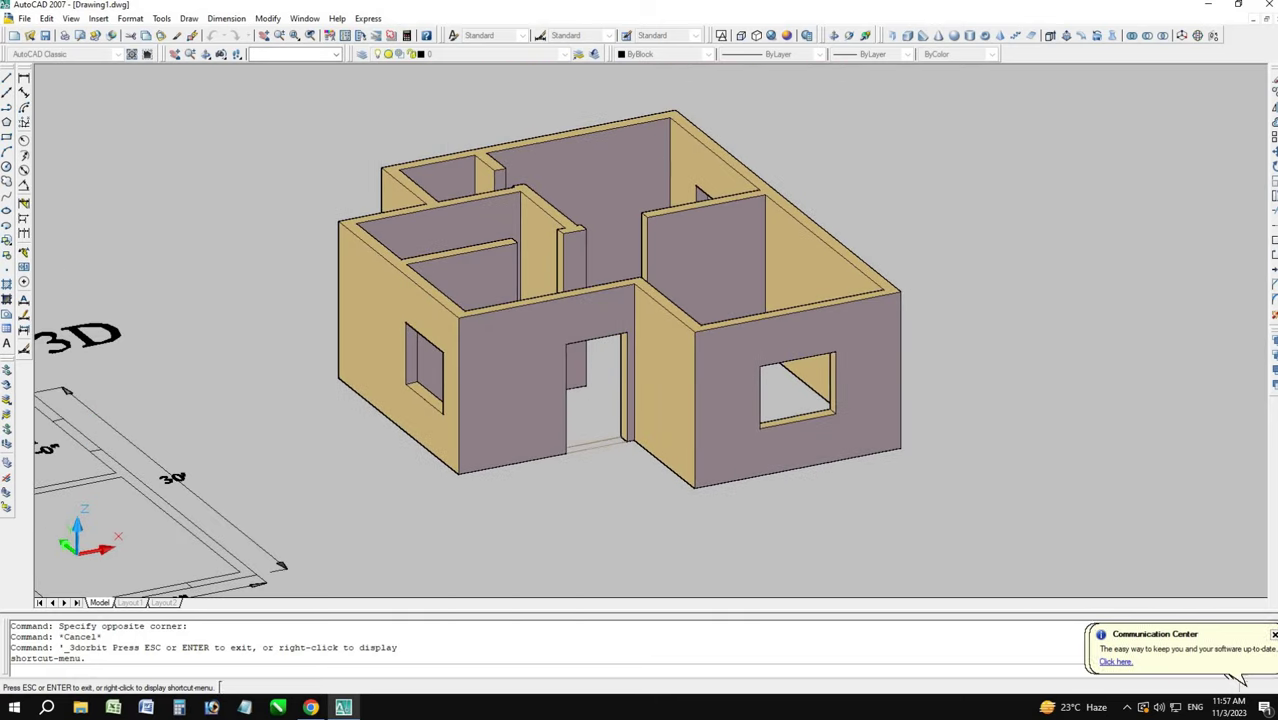
key("Escape")
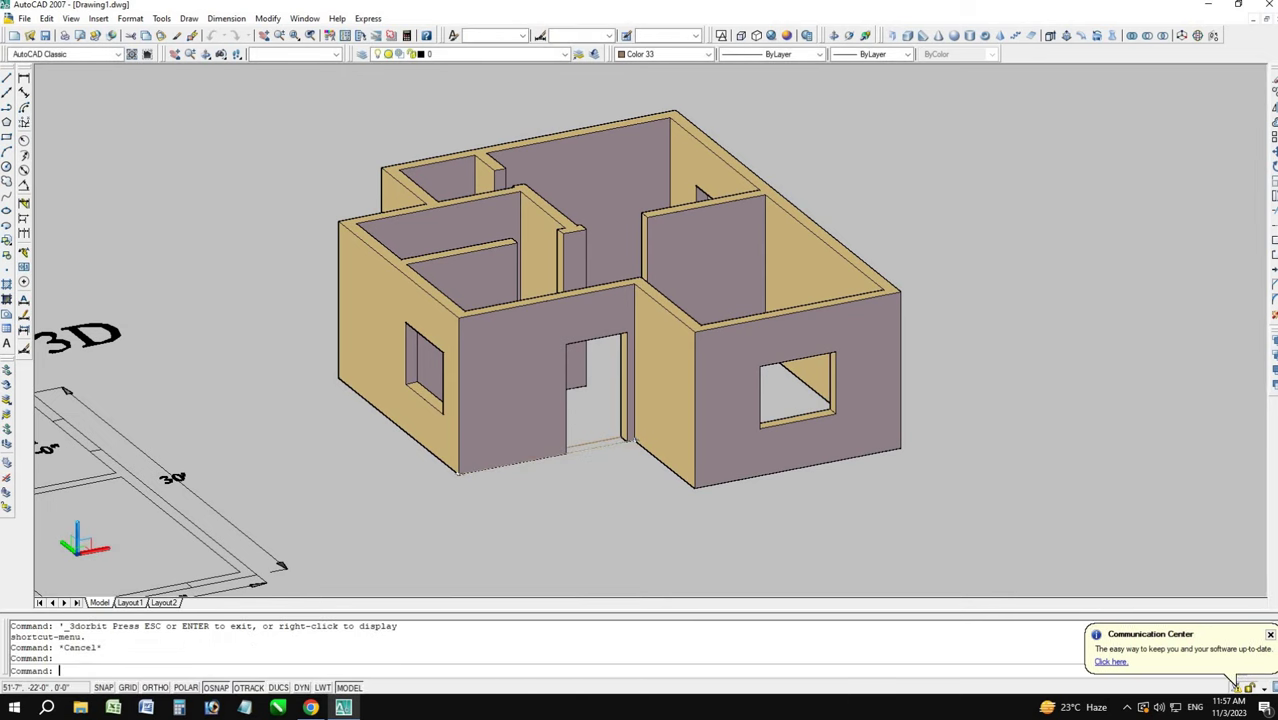
key("Delete")
- Move the house solid up and to the right, away from the floor plan
left_click(705, 352)
type("m")
key("Return")
left_click(705, 352)
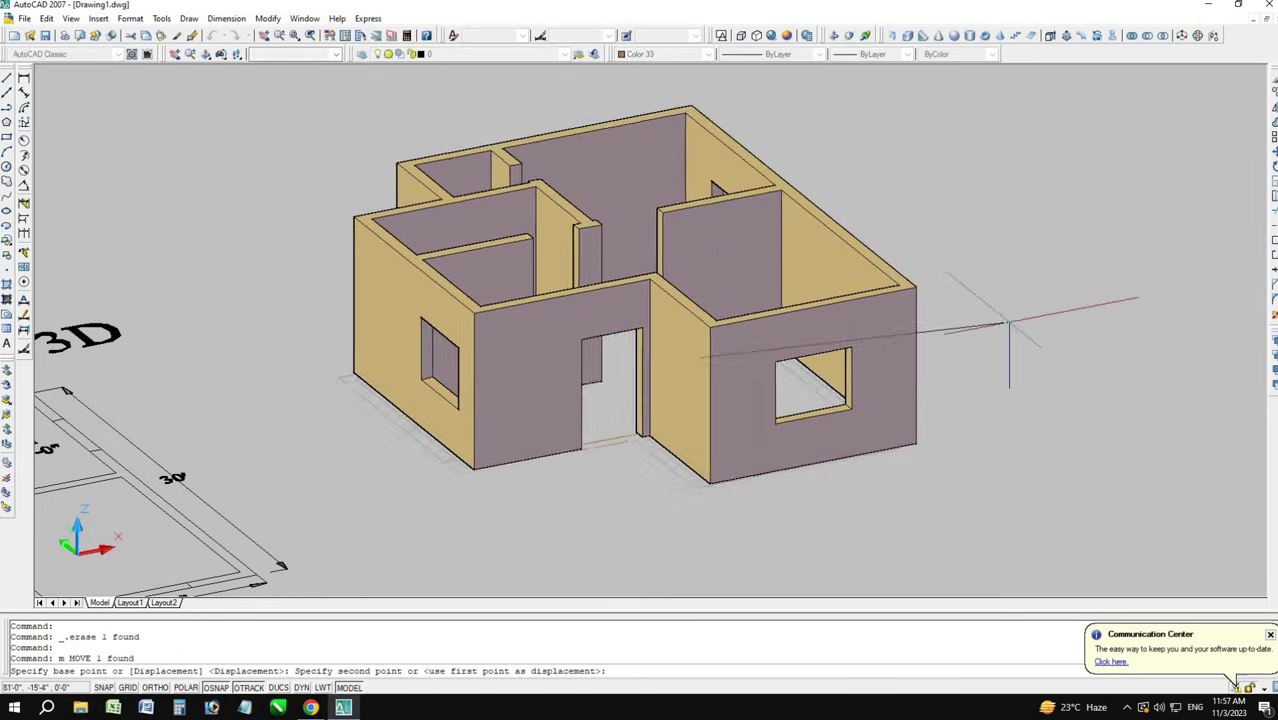
left_click(1145, 272)
key("Escape")
- Erase the old floor-plan lines and leftover fragments left where the house sat
left_click(707, 233)
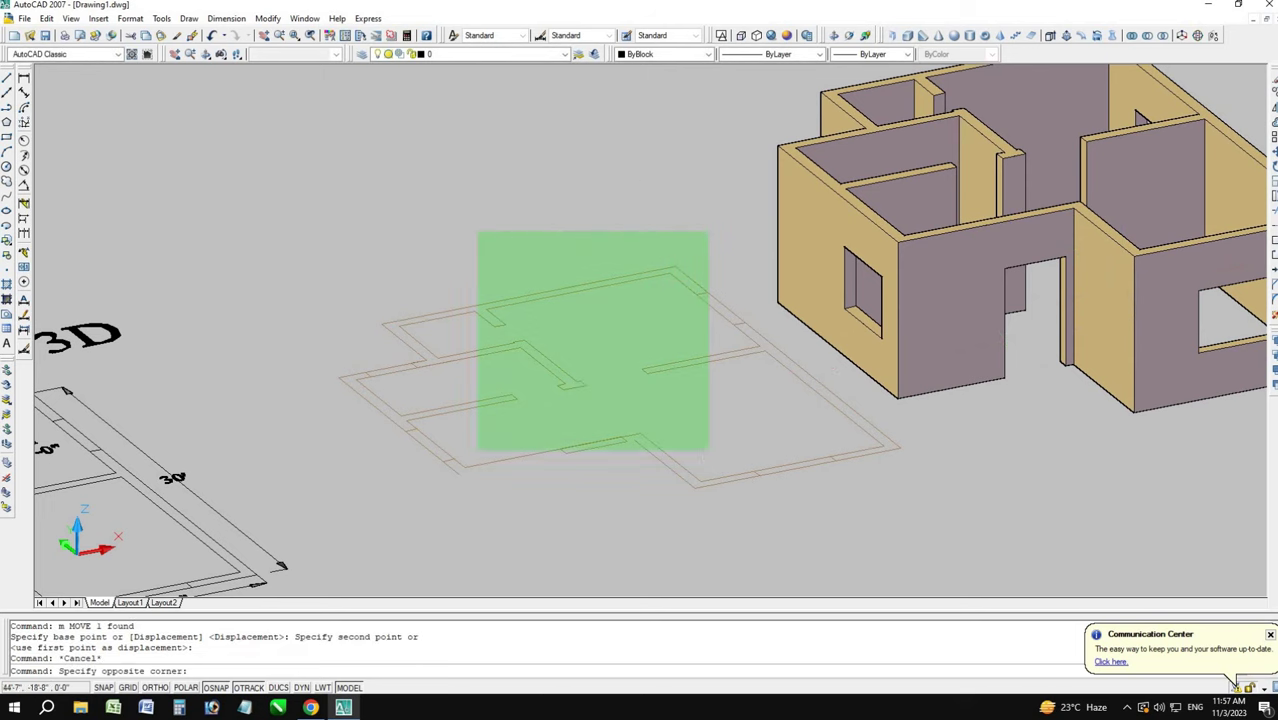
left_click(293, 577)
key("Delete")
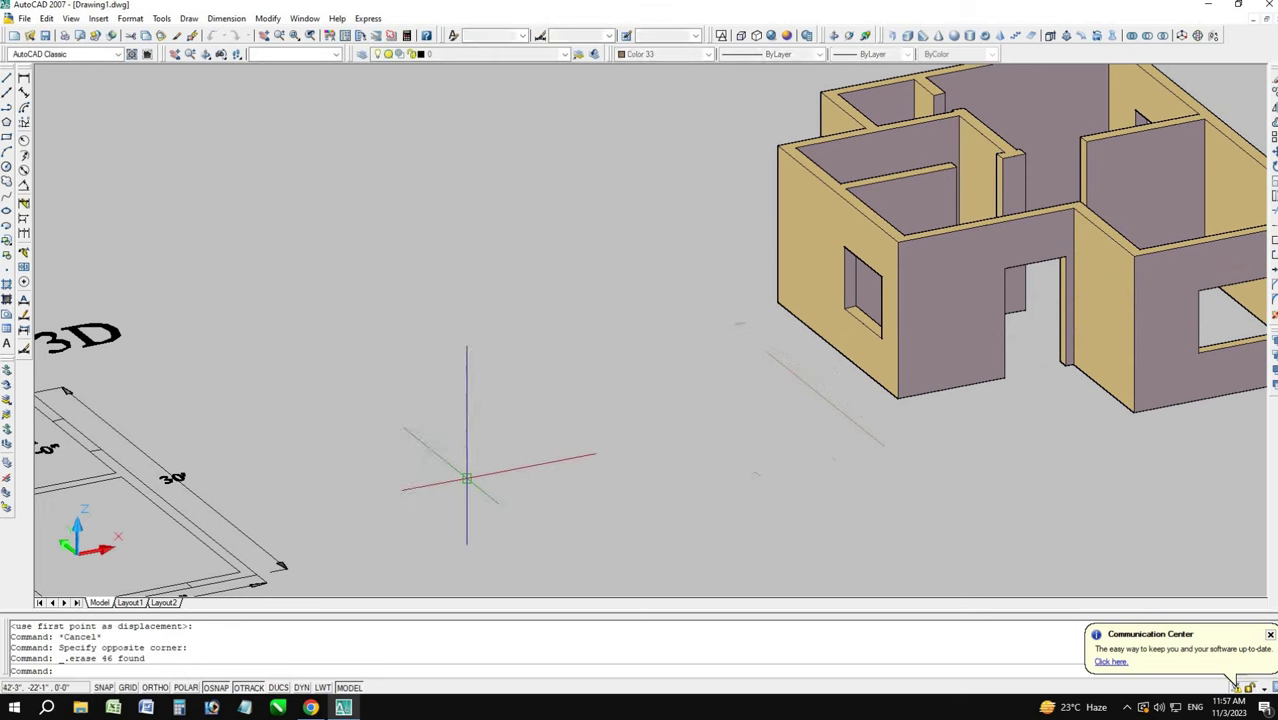
left_click(856, 394)
left_click(733, 503)
key("Delete")
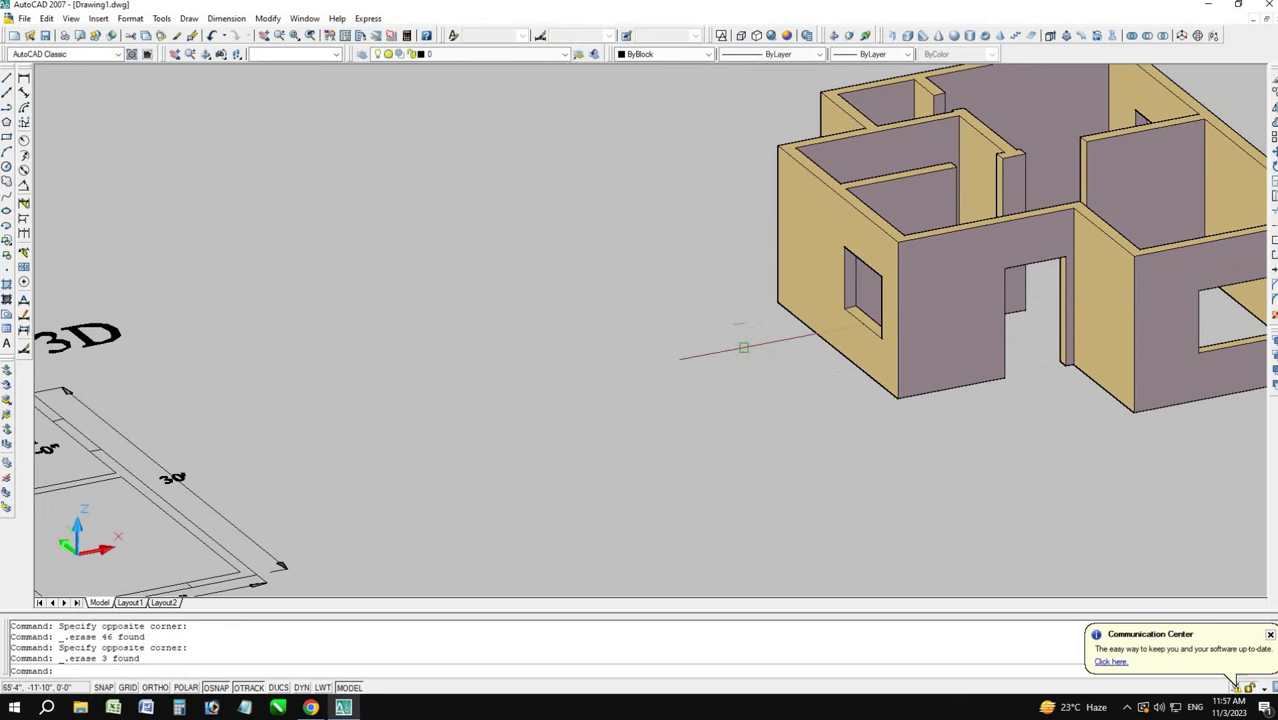
left_click(742, 342)
key("Delete")
left_click(697, 341)
left_click(733, 320)
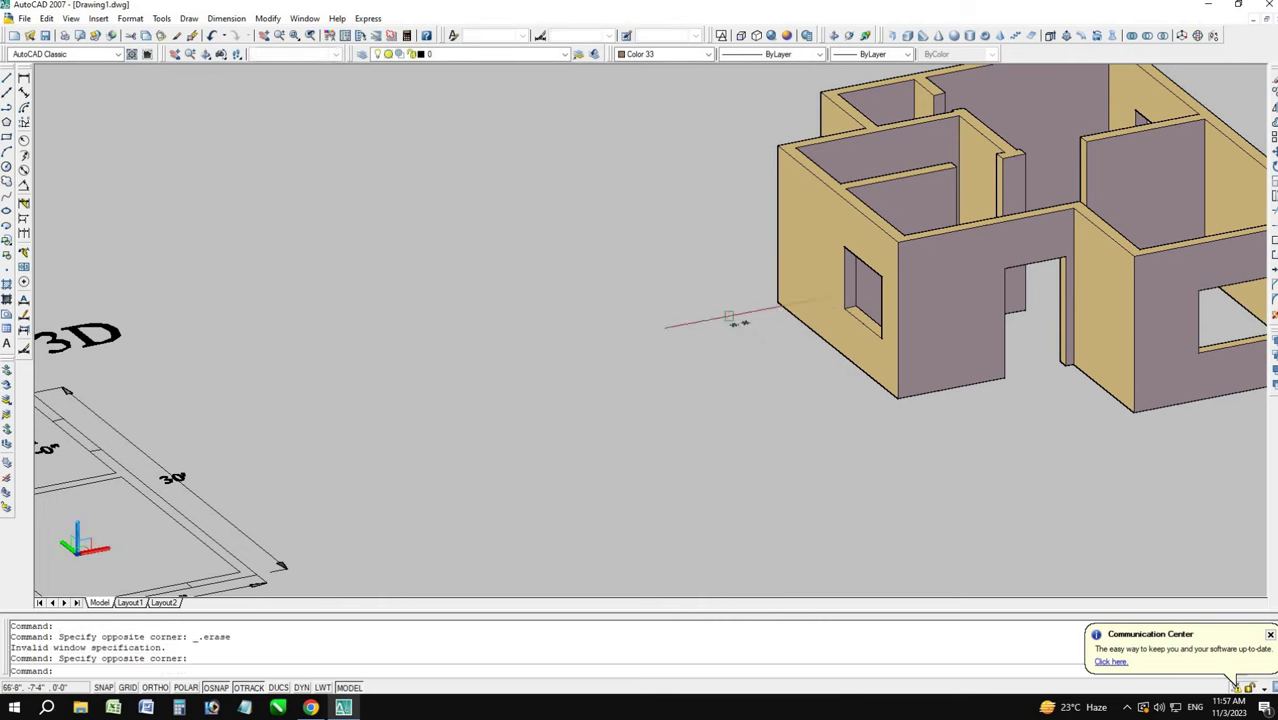
key("Delete")
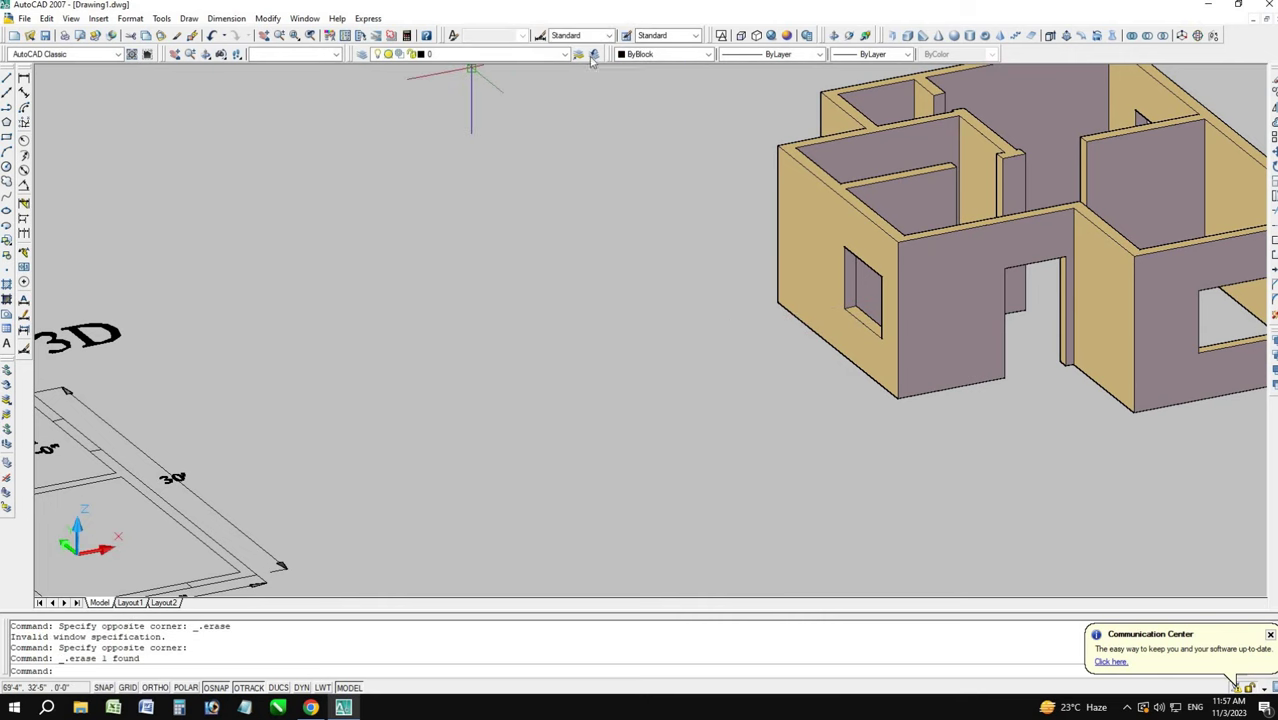
left_click(294, 54)
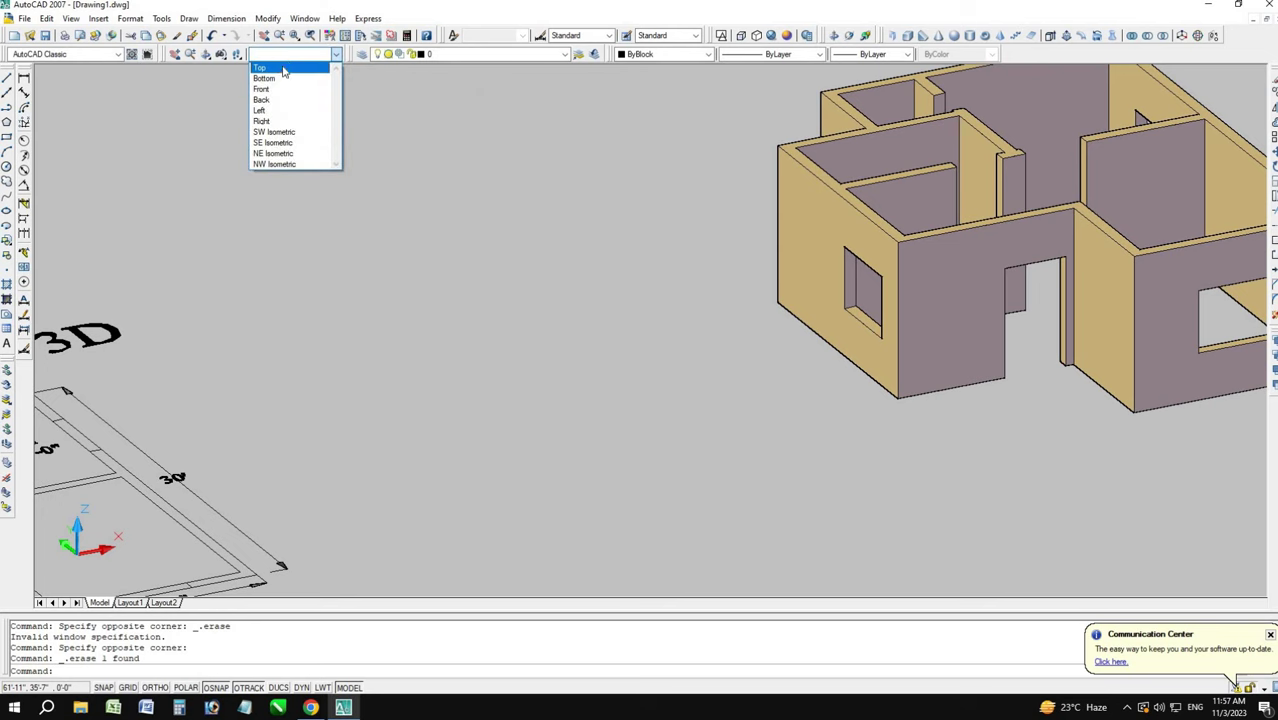
- In top view with 2D wireframe, trace the outer walls as a closed polyline
left_click(283, 70)
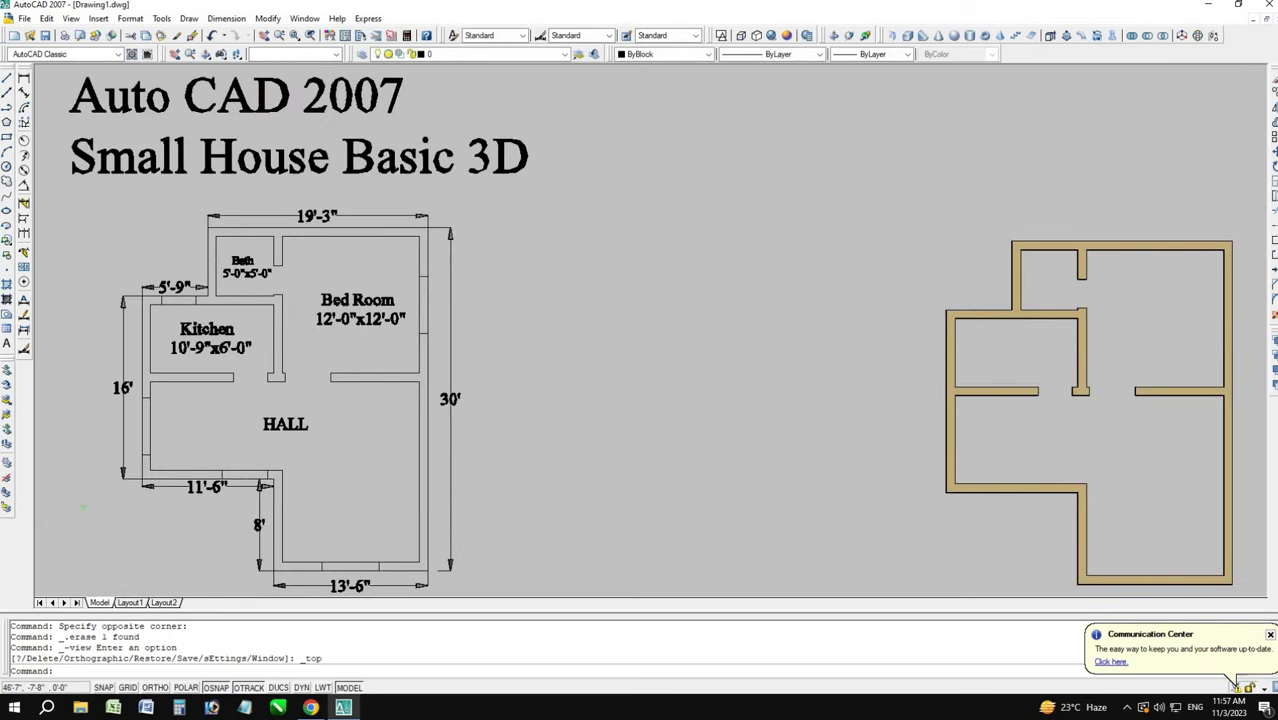
left_click(719, 36)
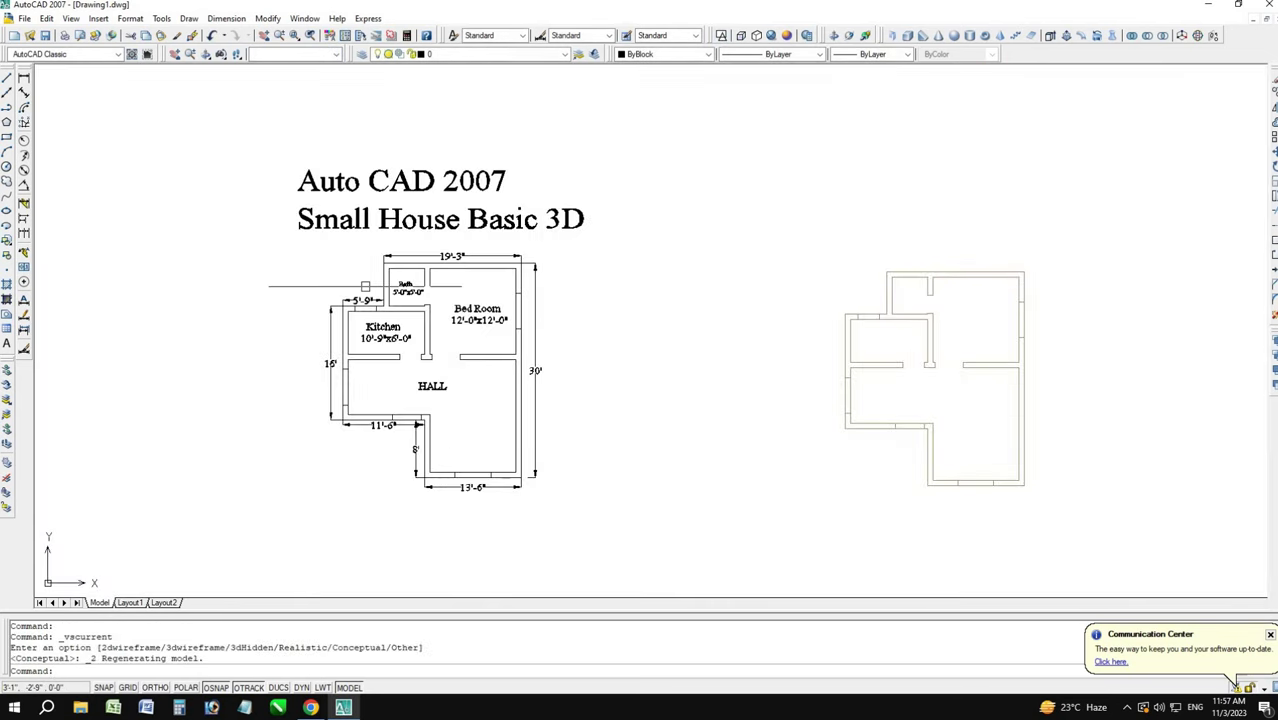
scroll(365, 286, "up", 3)
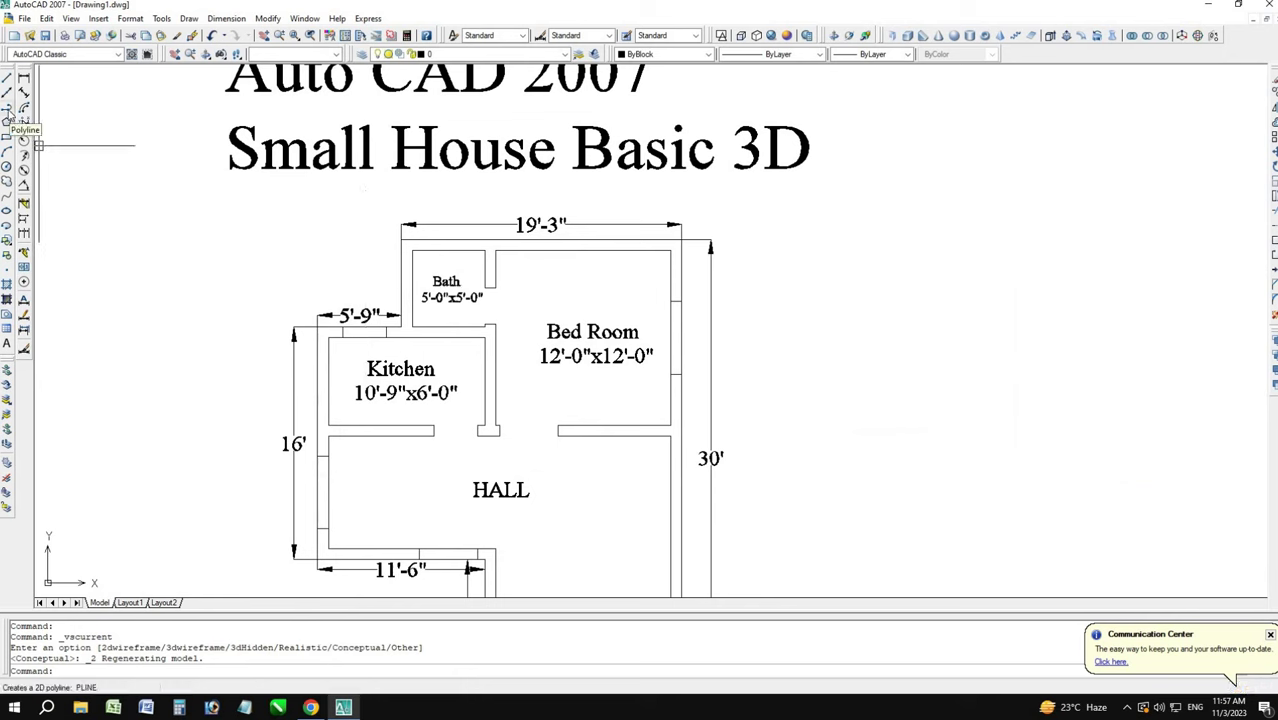
left_click(7, 108)
left_click(487, 243)
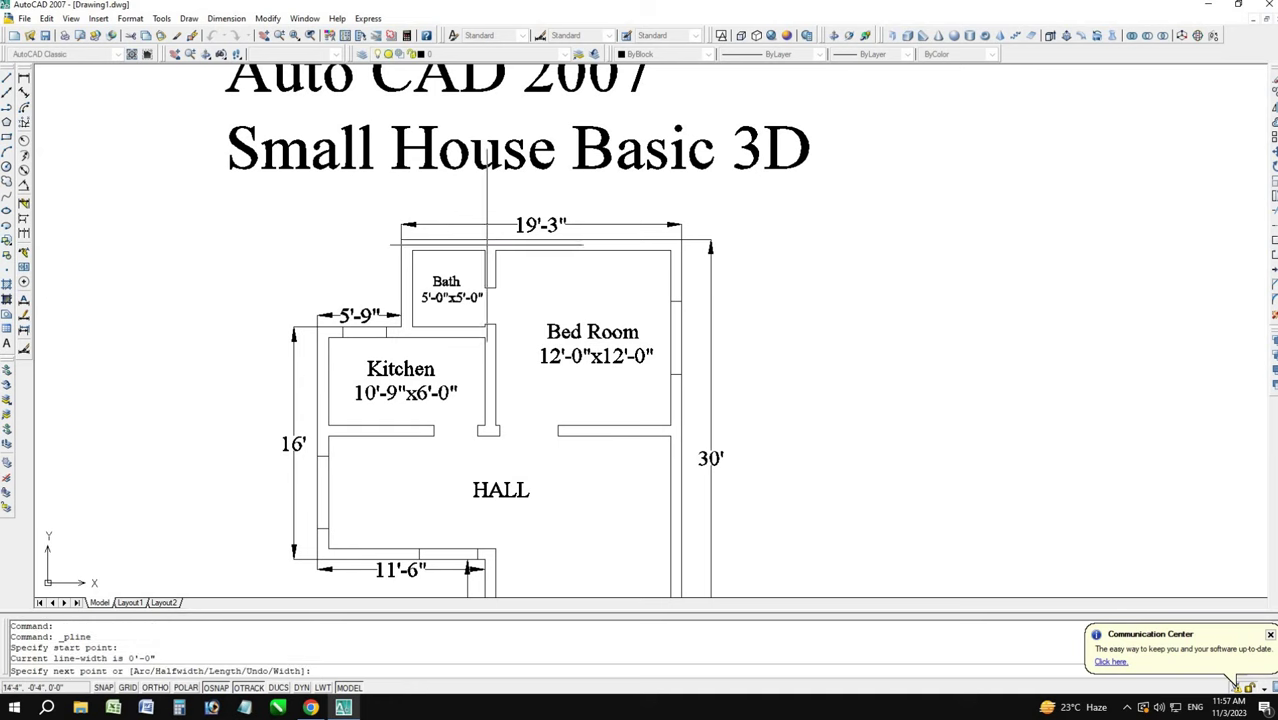
left_click(711, 243)
scroll(712, 165, "down", 4)
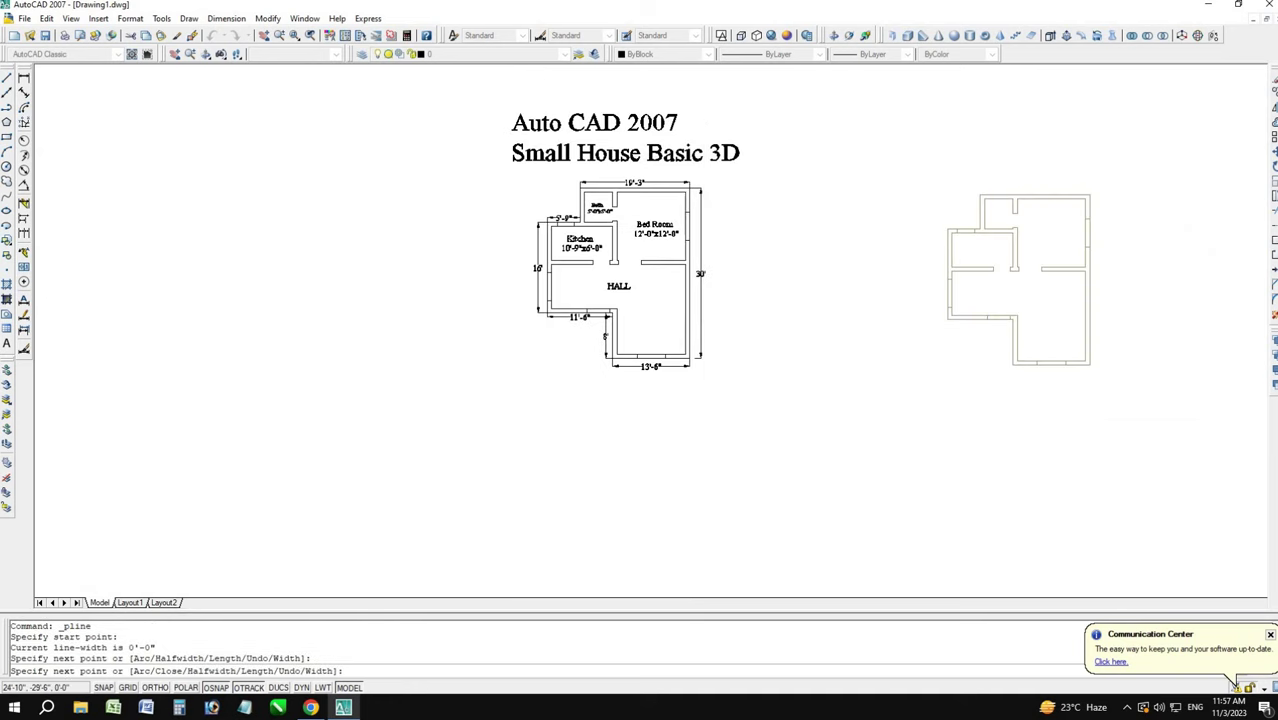
scroll(690, 355, "up", 4)
left_click(690, 363)
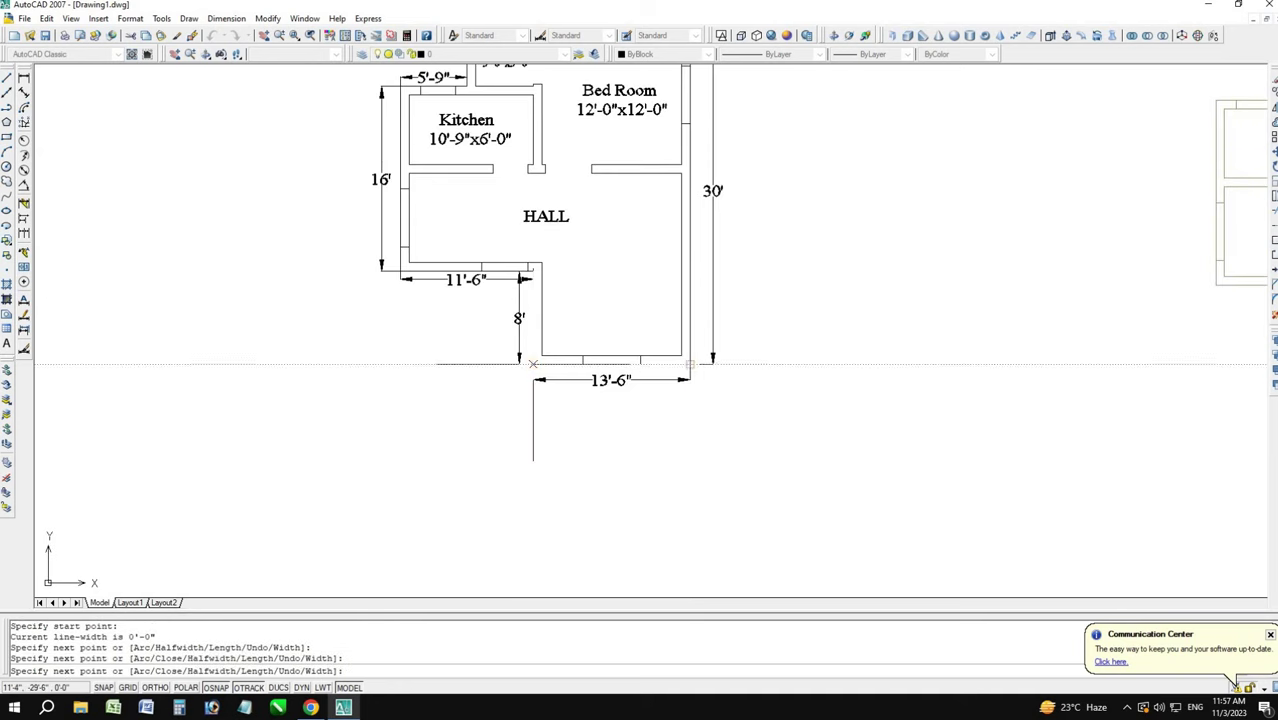
left_click(533, 363)
left_click(531, 271)
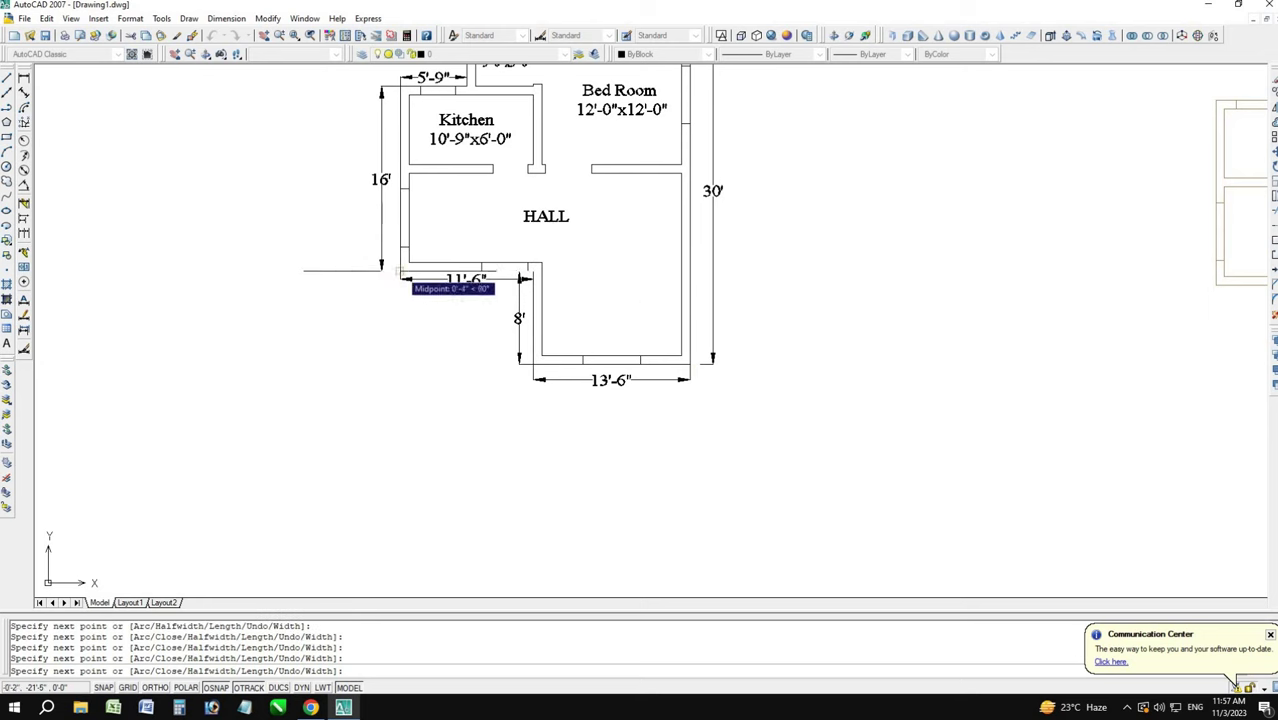
scroll(441, 355, "down", 4)
scroll(427, 266, "up", 4)
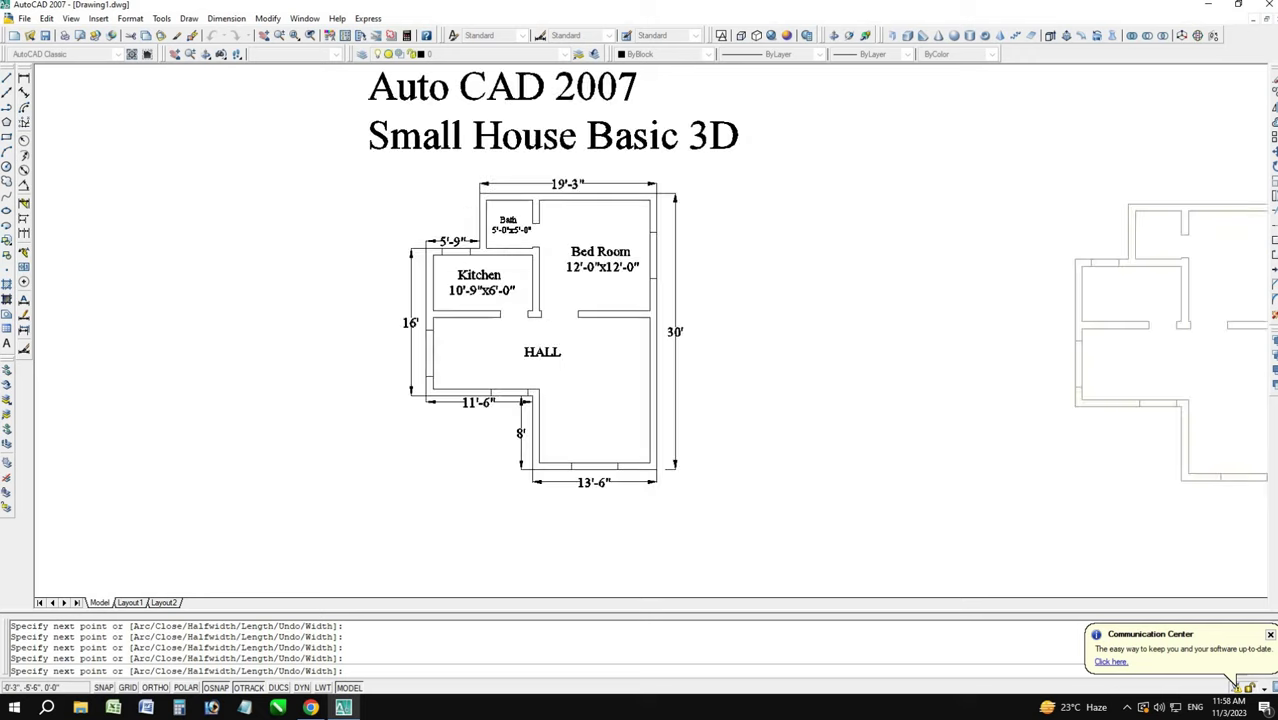
scroll(427, 266, "up", 1)
left_click(427, 244)
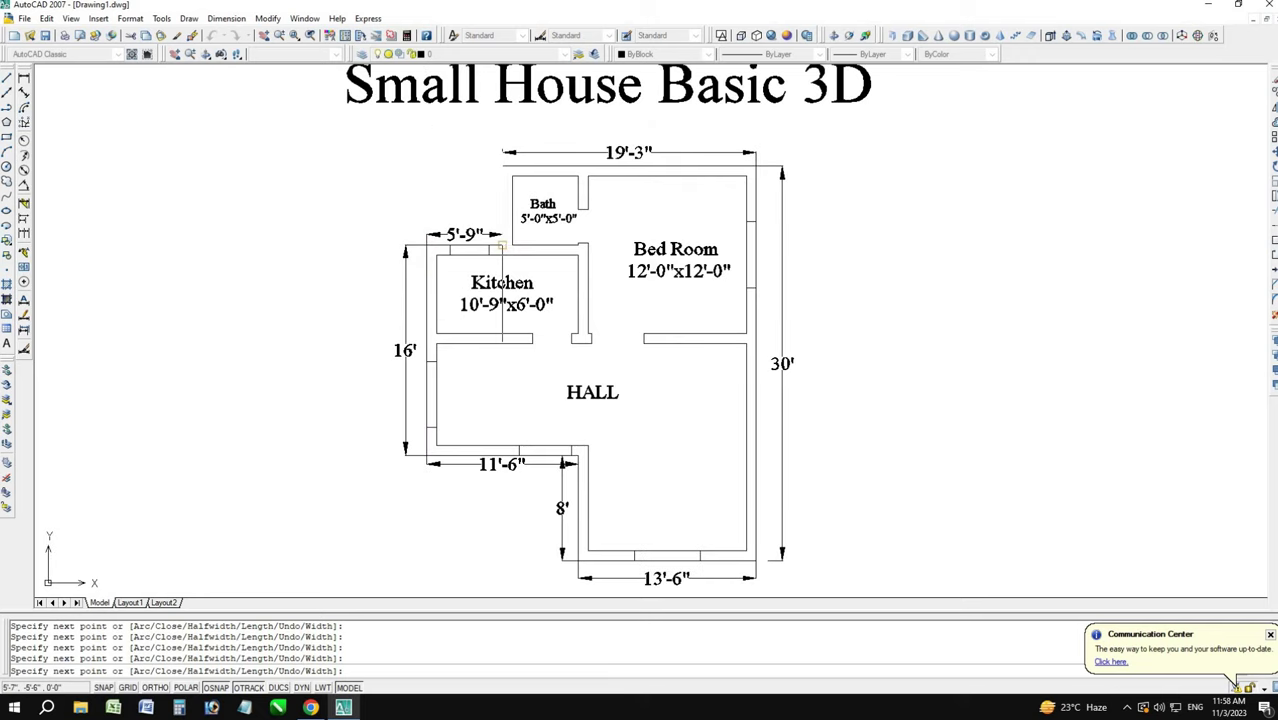
type("c")
key("Return")
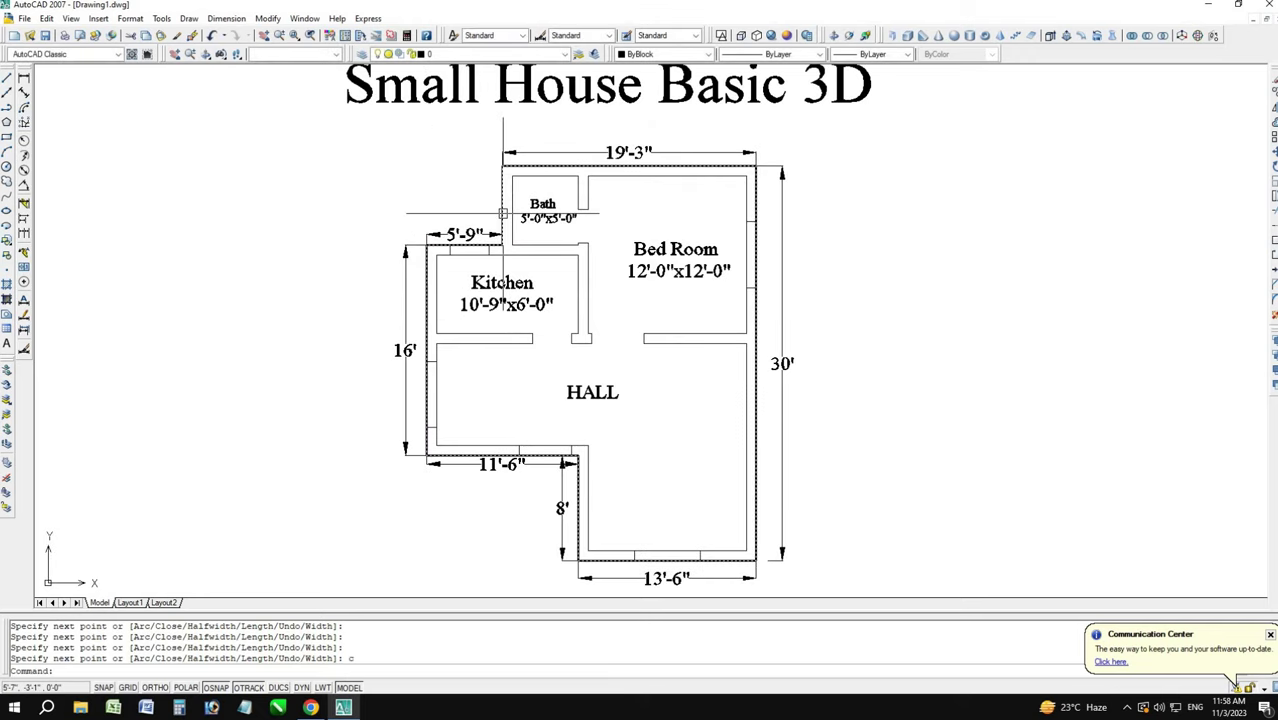
- Copy the closed outline to empty space below the original plan
left_click(502, 213)
type("co")
key("Return")
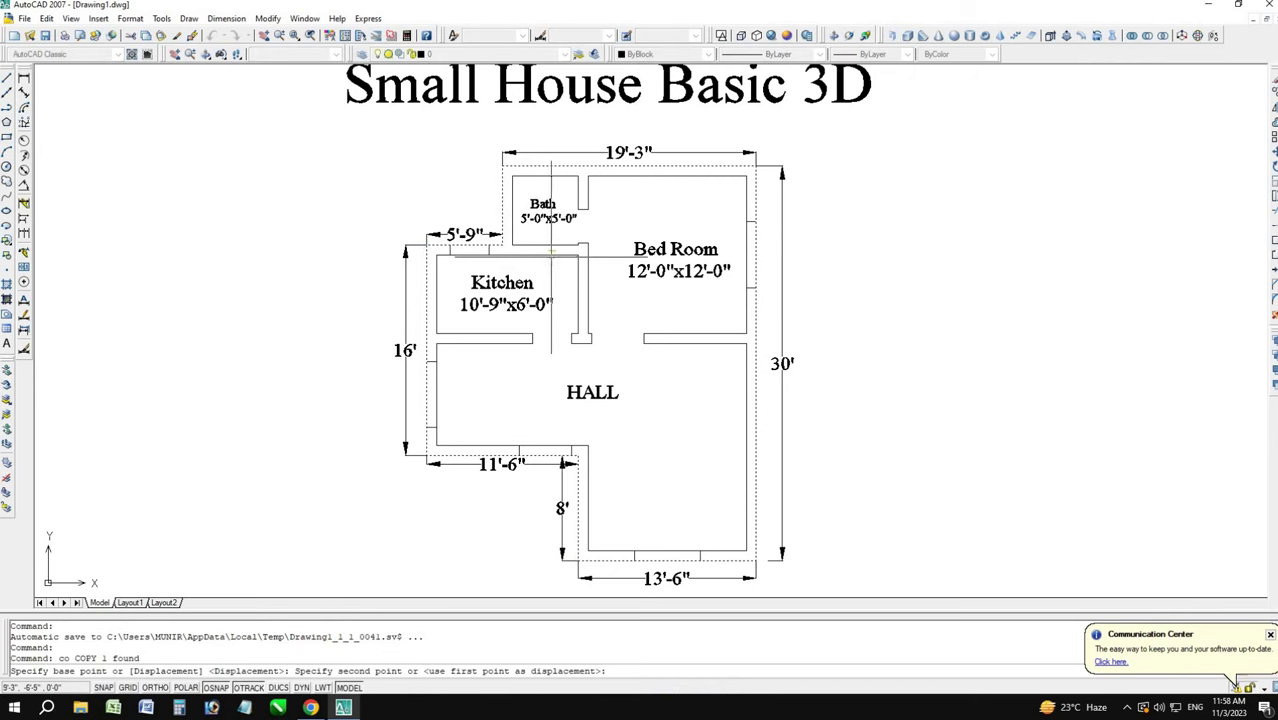
left_click(740, 276)
scroll(1100, 300, "down", 2)
scroll(600, 357, "down", 3)
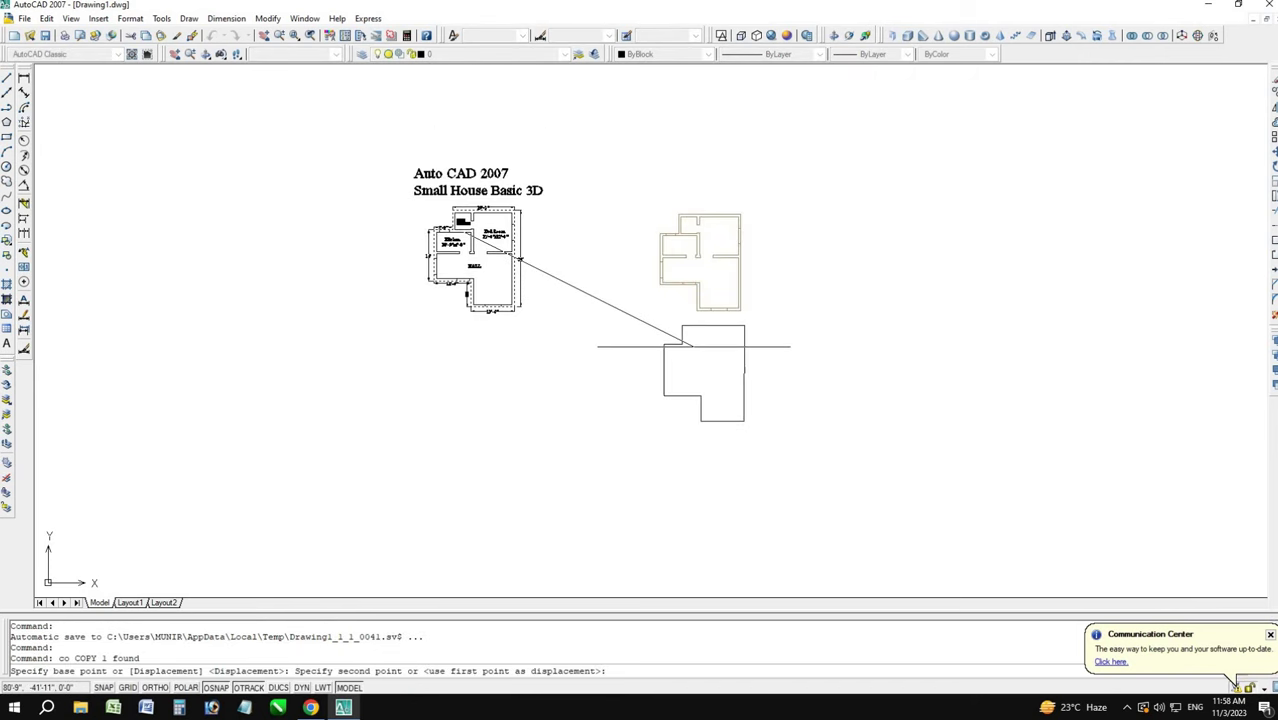
left_click(580, 343)
key("Escape")
scroll(547, 344, "up", 3)
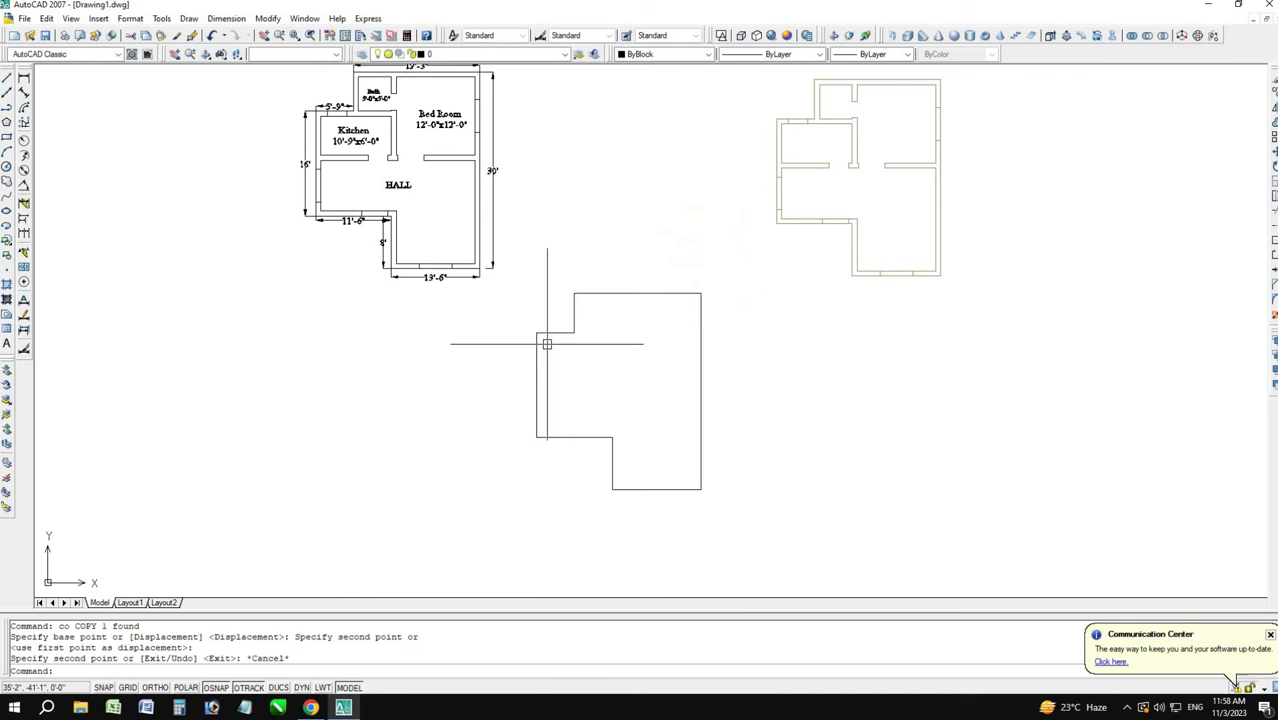
type("o")
key("Return")
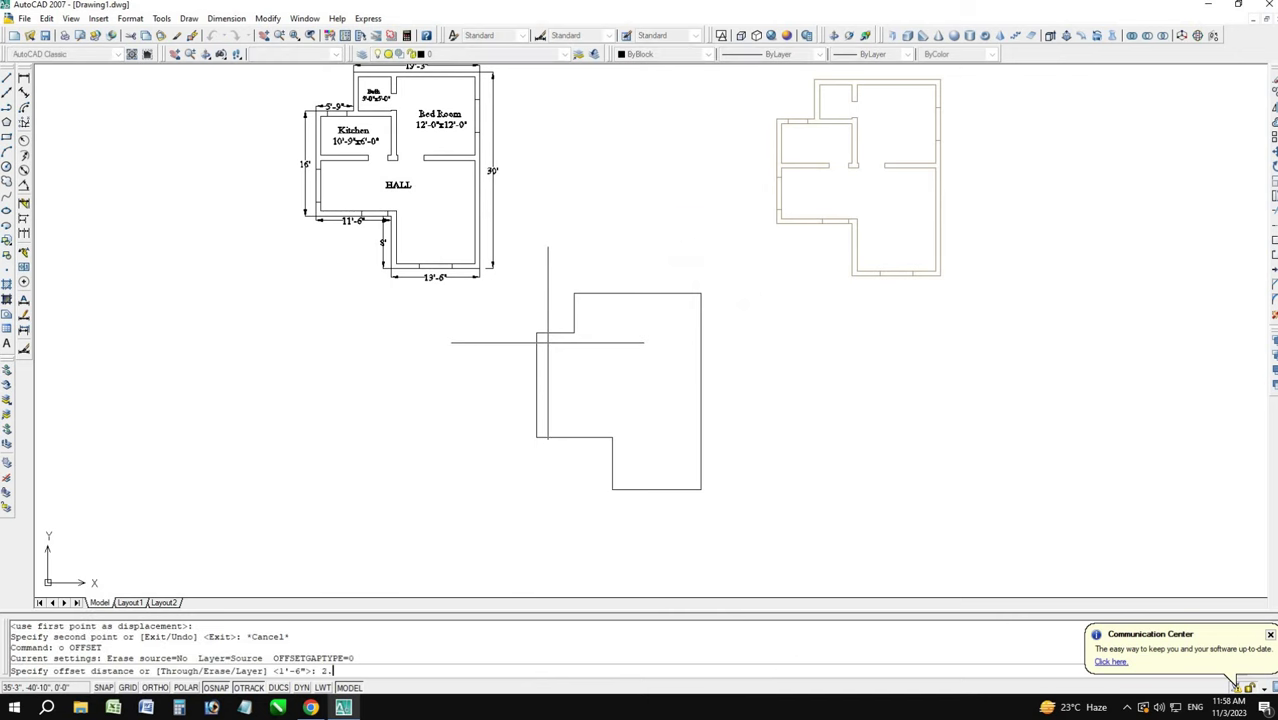
- Offset the copied outline 2.5' outward to form a double-line border
type("'")
key("Return")
left_click(537, 336)
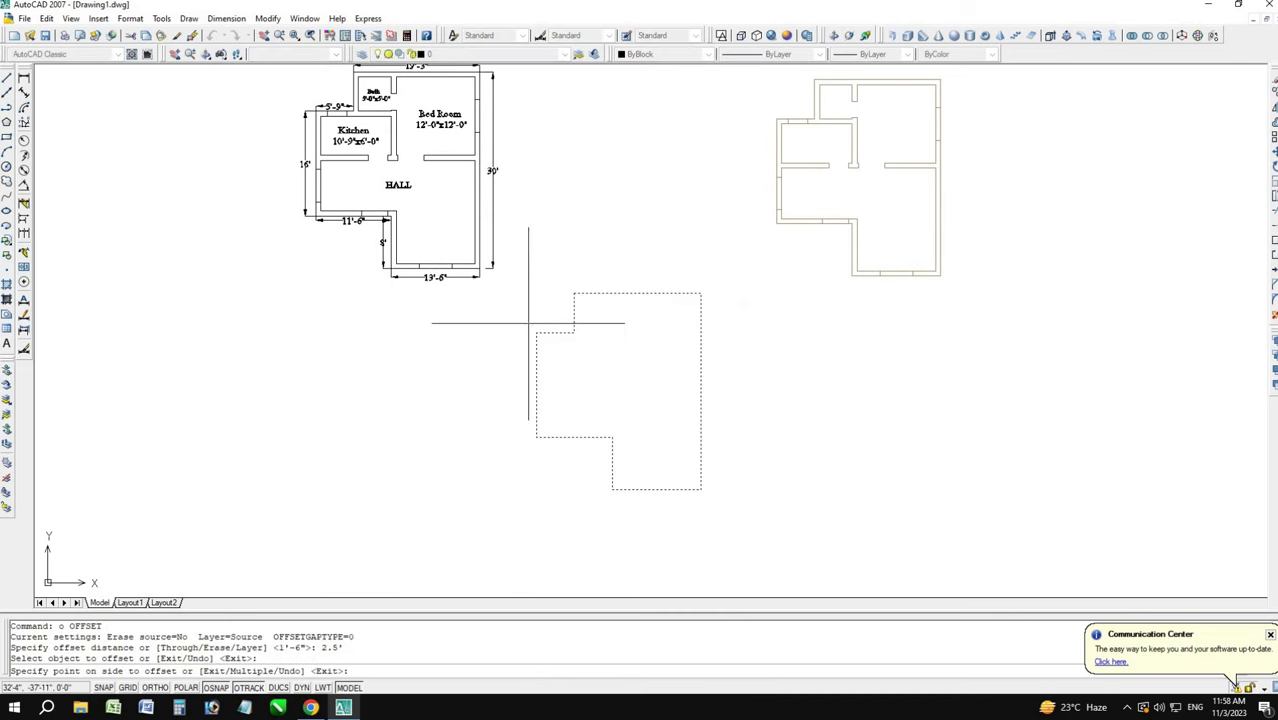
left_click(522, 315)
key("Escape")
key("Escape")
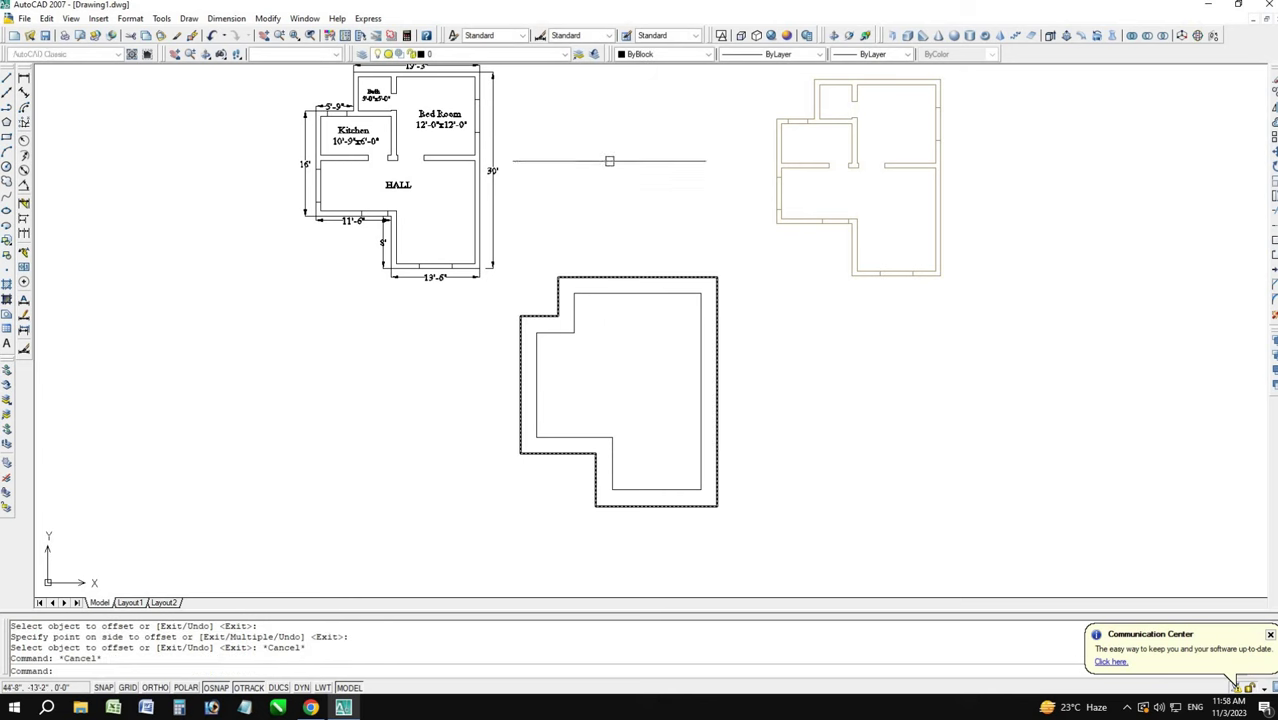
- Switch to the SW Isometric view and zoom in on the outlines
left_click(303, 55)
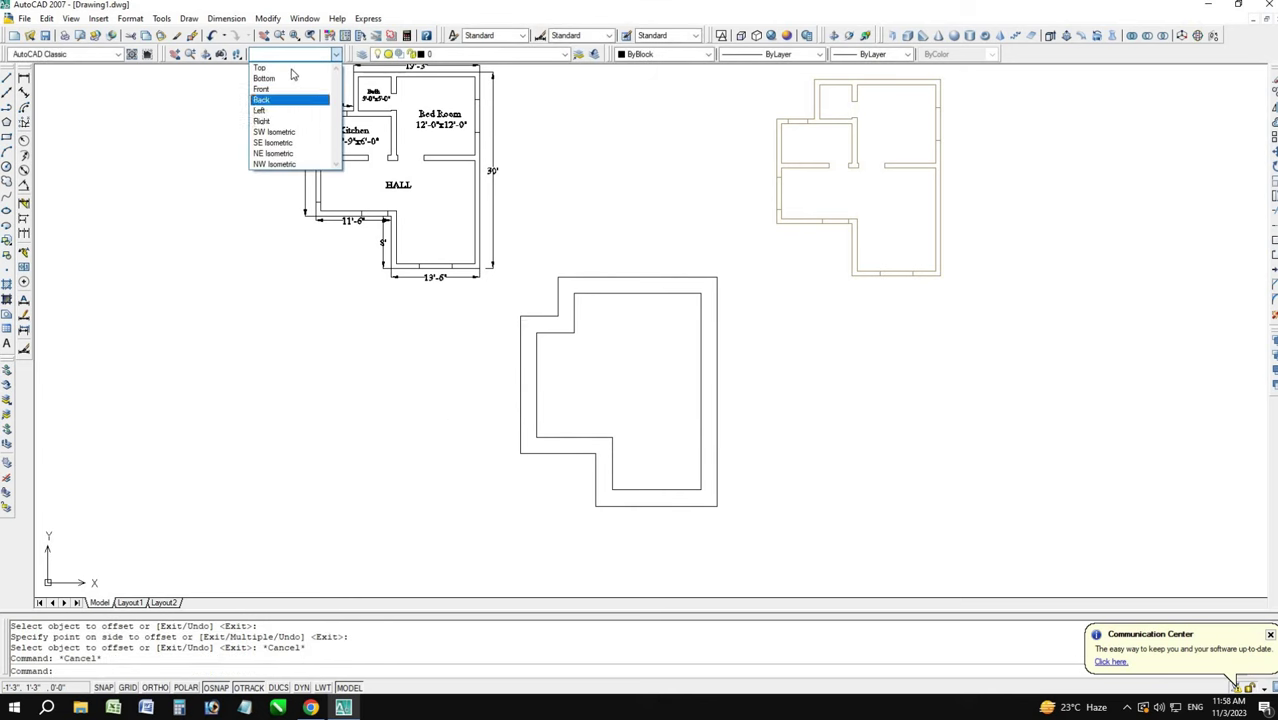
left_click(293, 135)
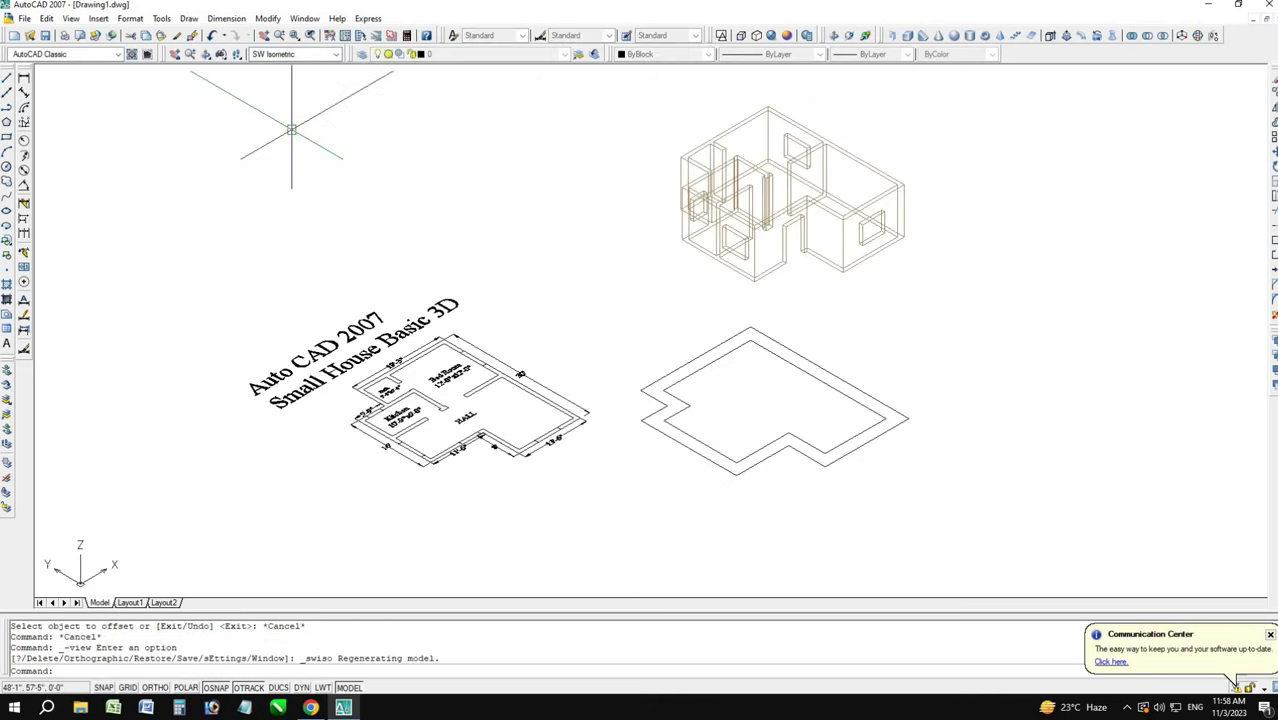
scroll(830, 450, "up", 2)
left_click(832, 443)
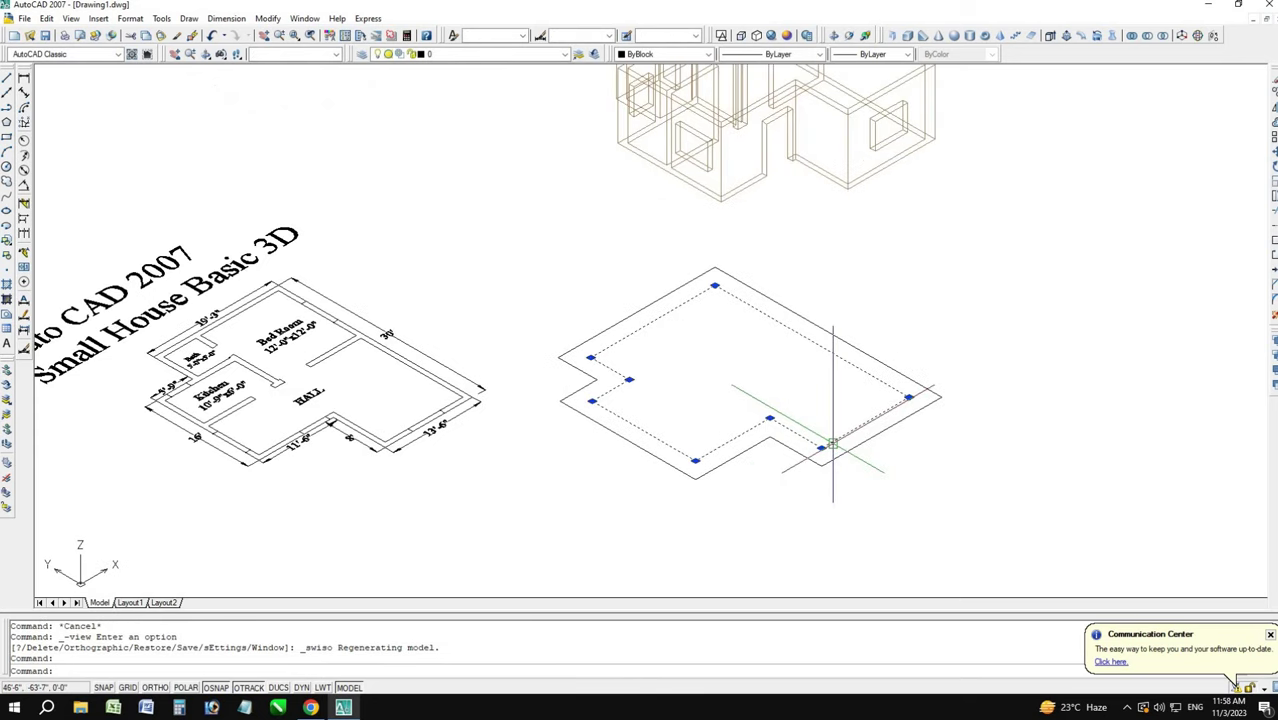
- Extrude the inner footprint outline 5 high with a 60° taper angle
type("ext")
key("Return")
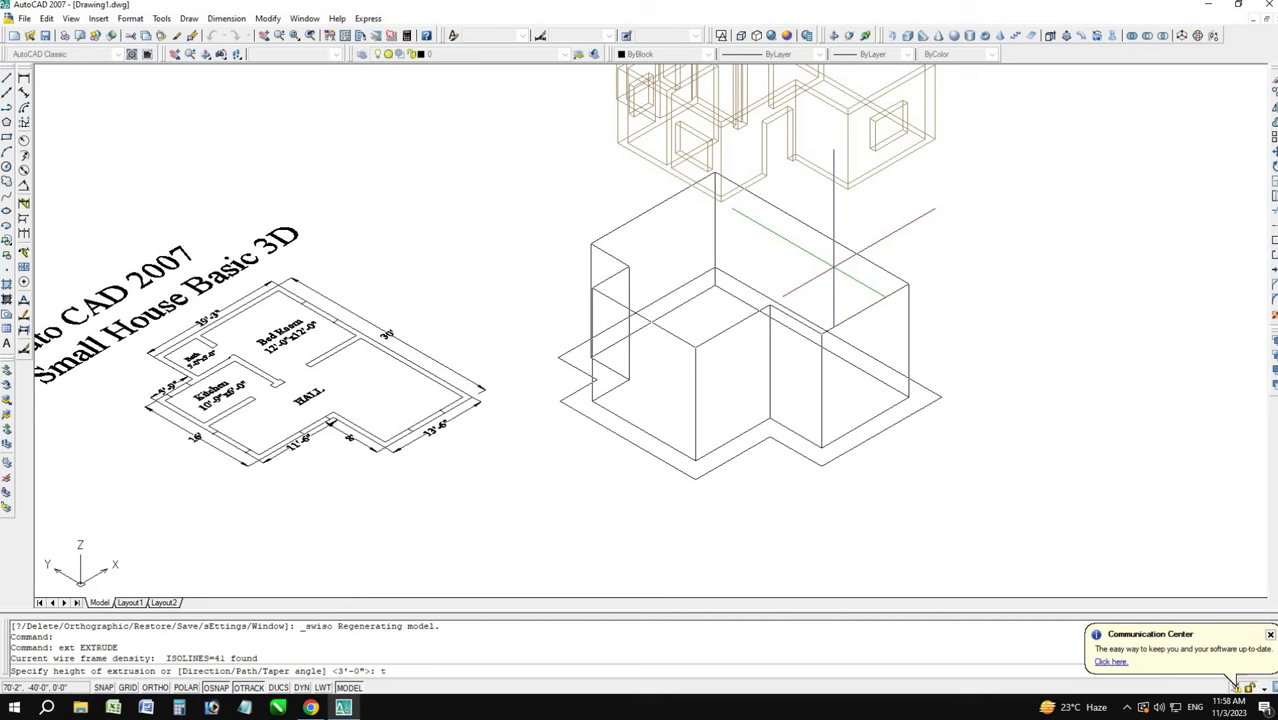
key("Return")
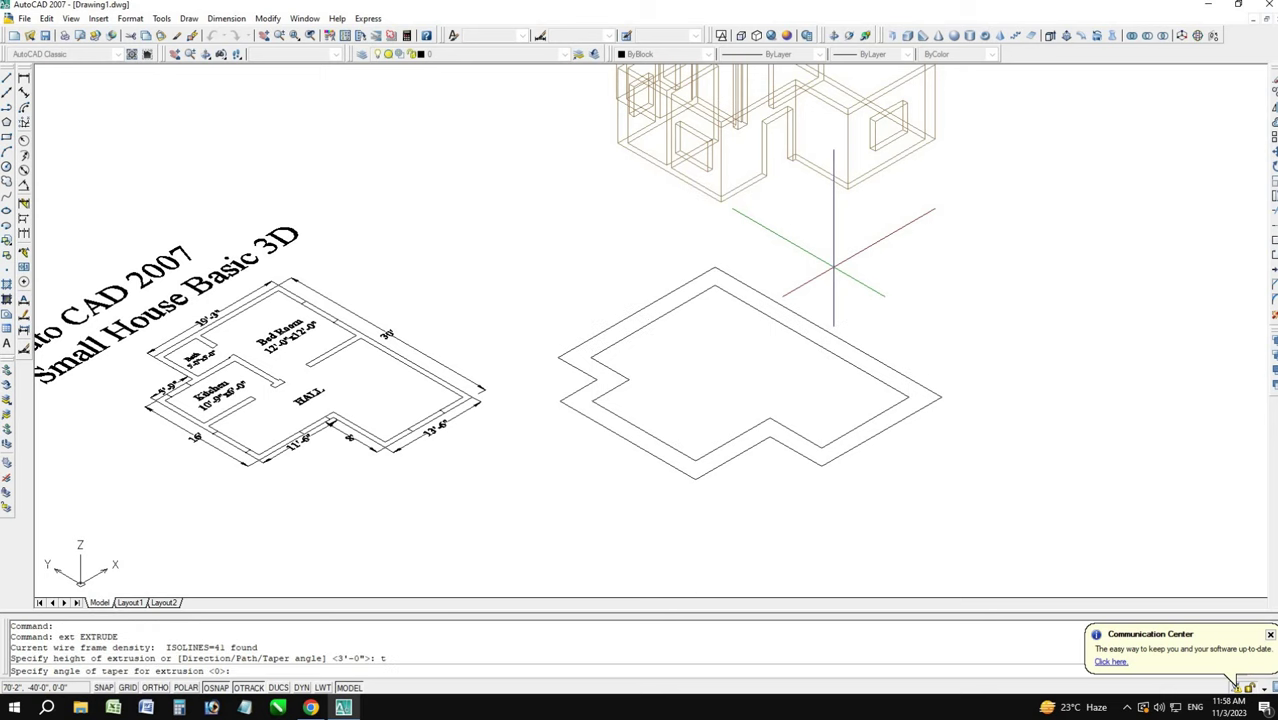
type("60")
key("Return")
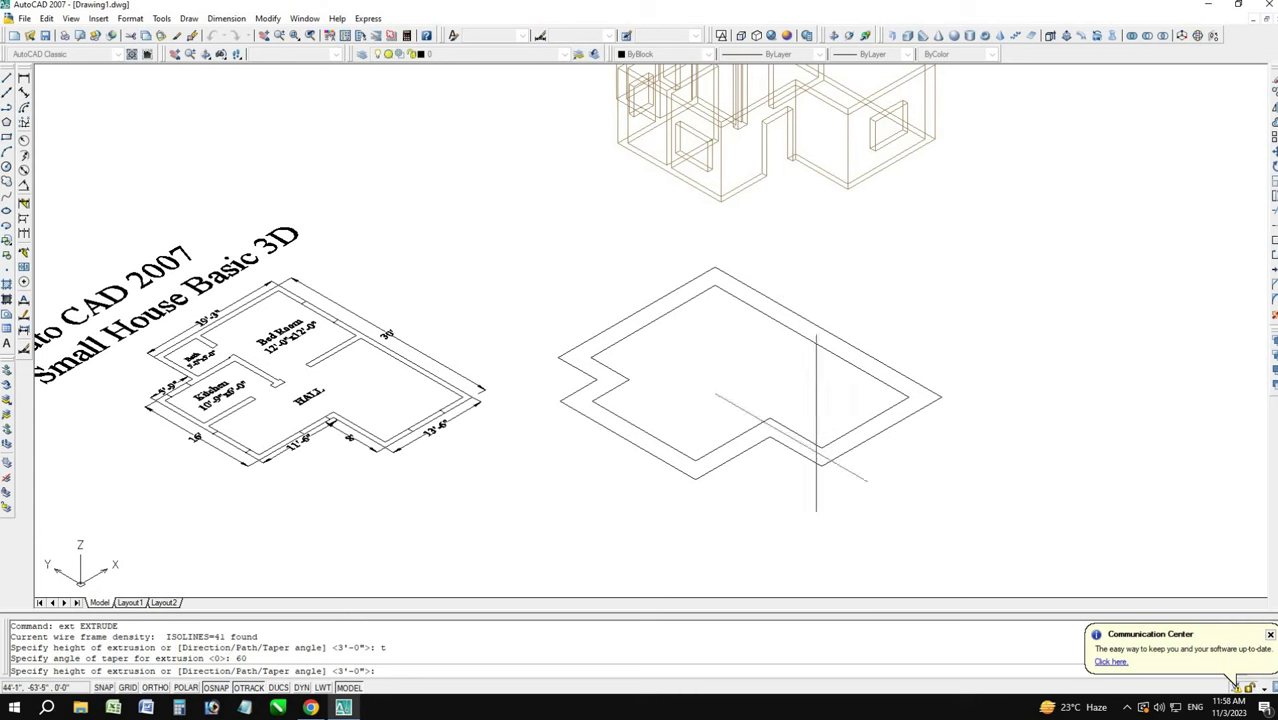
left_click(821, 447)
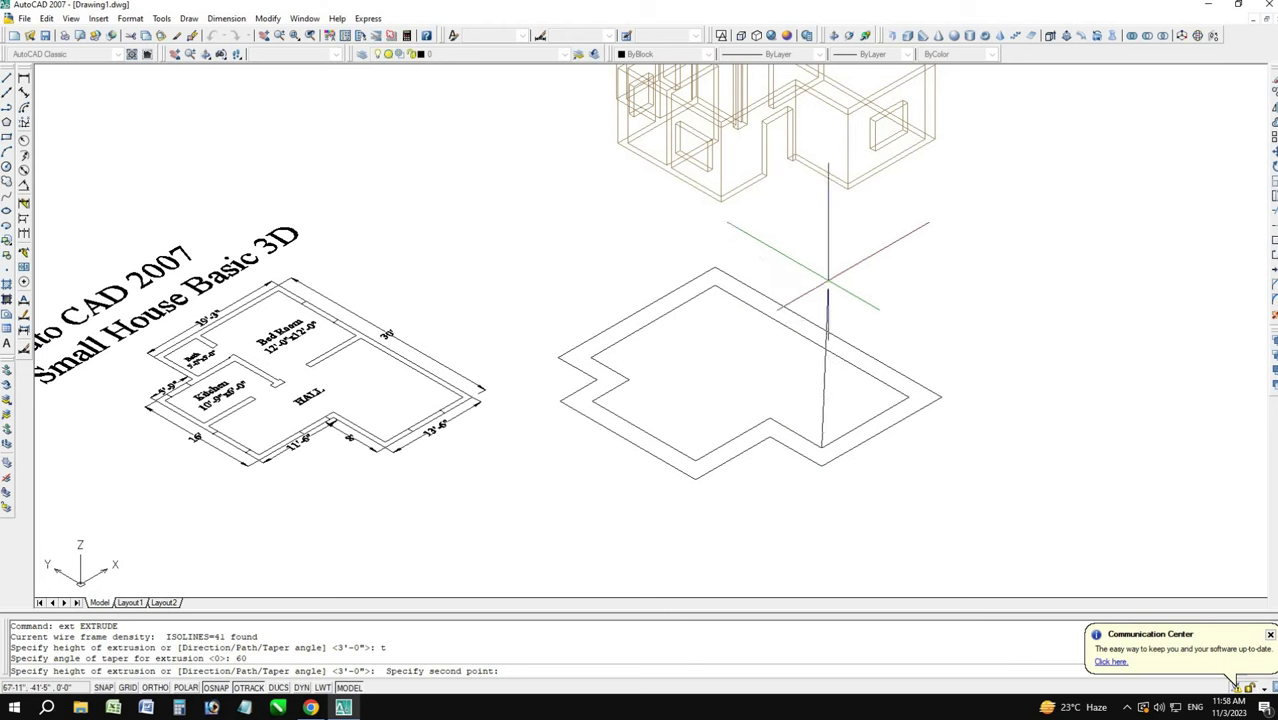
type("5")
key("Return")
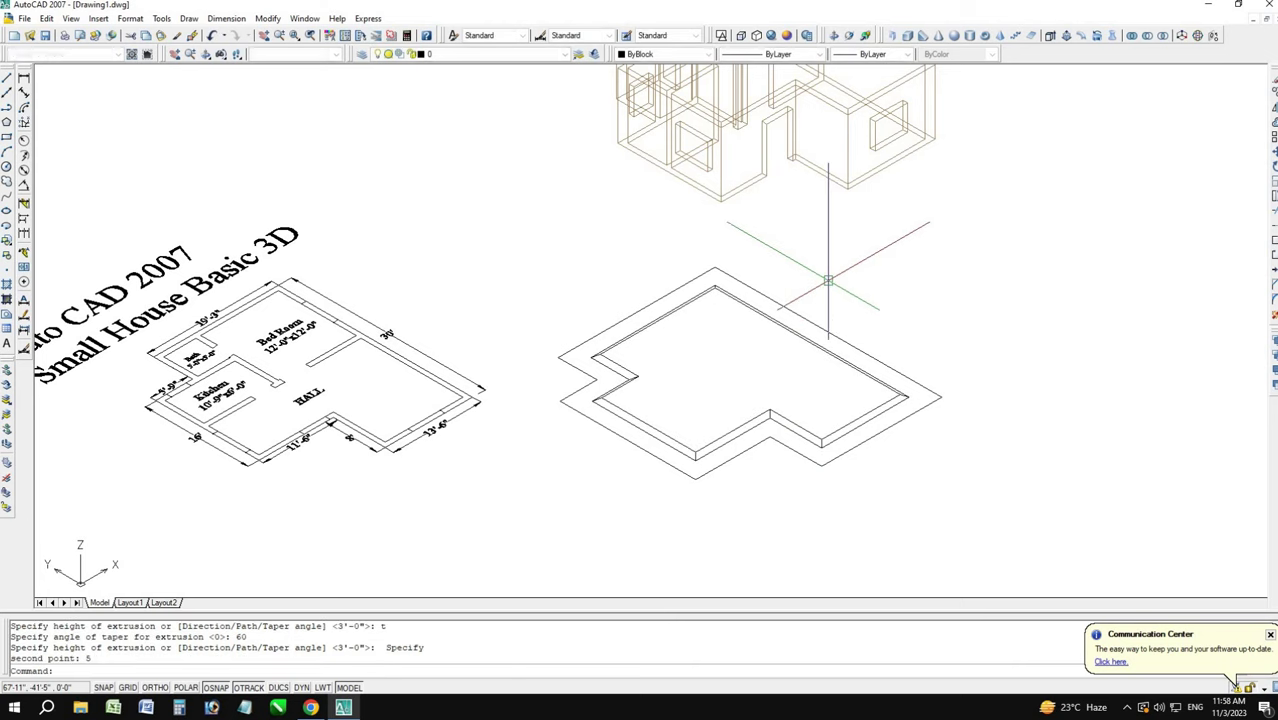
- Shade the tapered slab in the Conceptual visual style and zoom to it
scroll(725, 437, "up", 1)
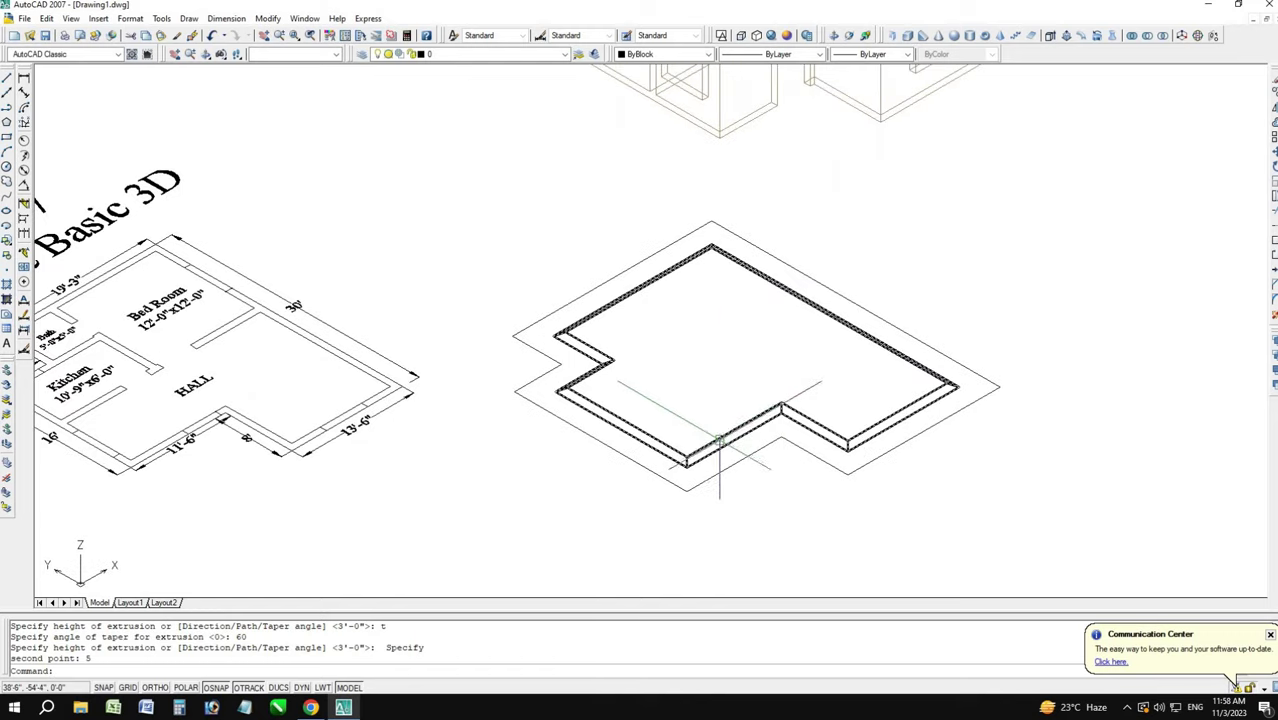
scroll(725, 437, "up", 2)
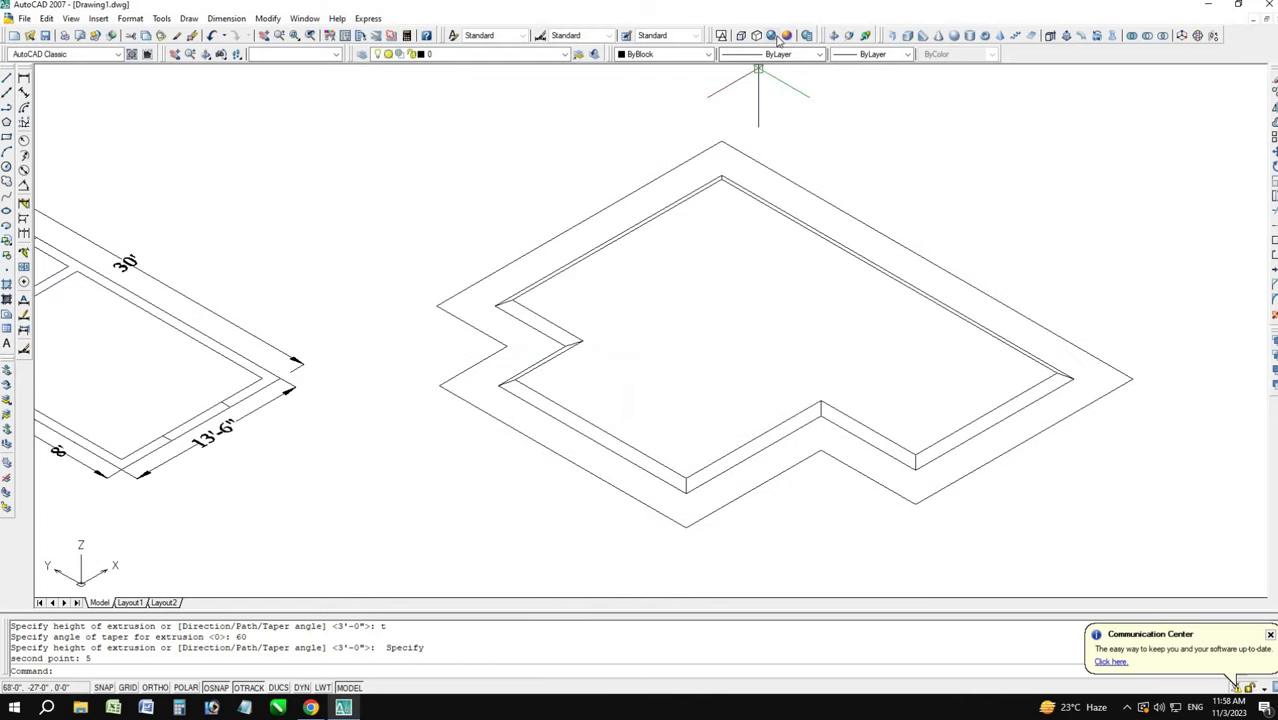
left_click(786, 36)
scroll(800, 270, "up", 2)
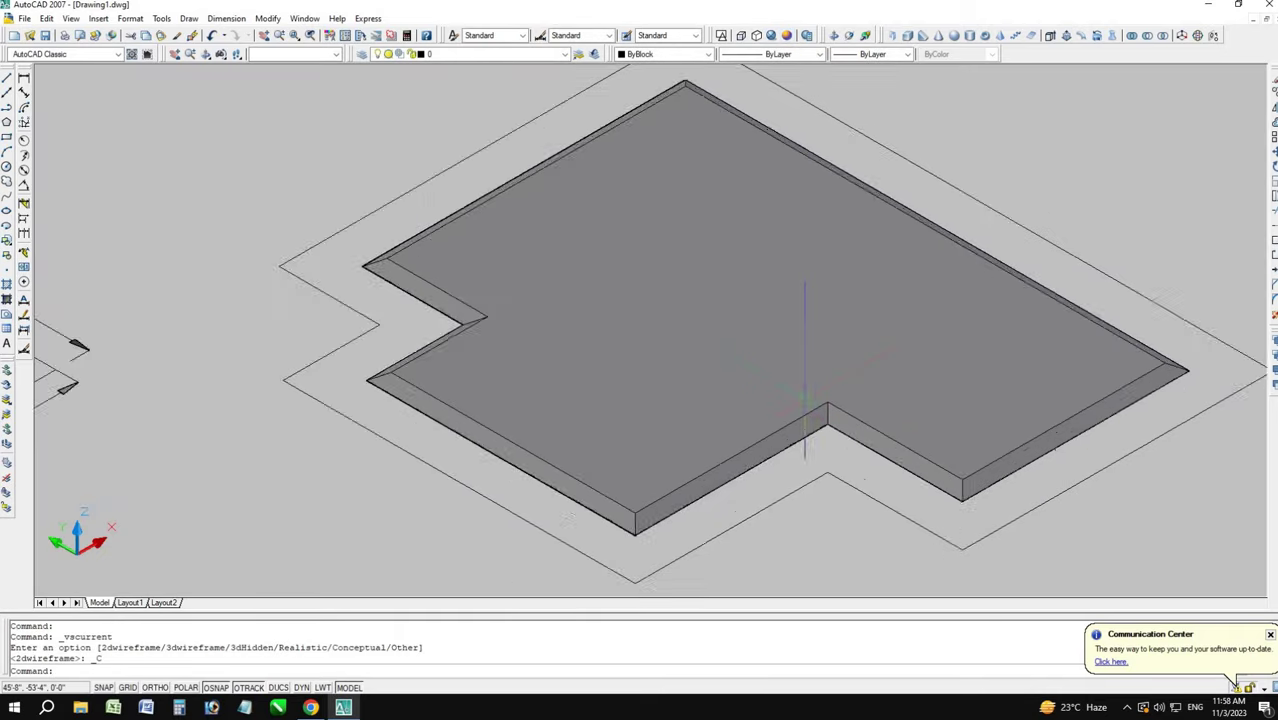
scroll(800, 270, "up", 3)
scroll(836, 450, "down", 2)
scroll(825, 320, "down", 2)
scroll(815, 330, "down", 2)
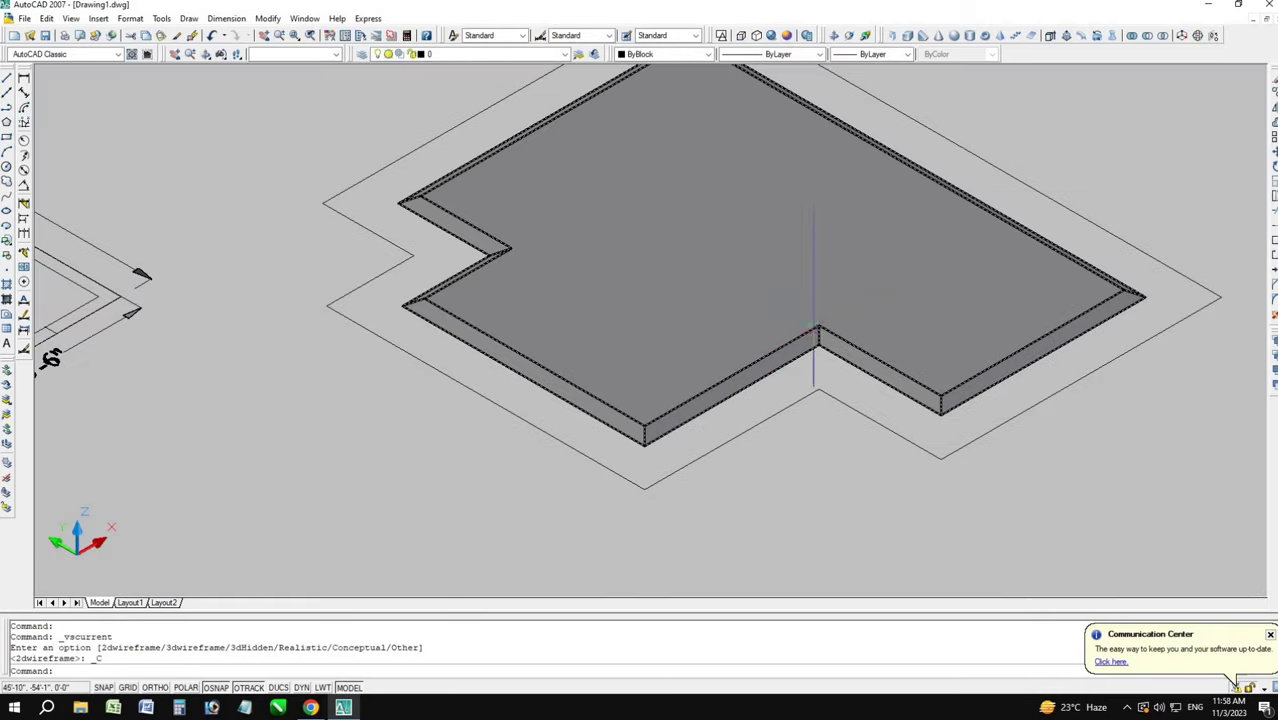
scroll(582, 420, "down", 1)
middle_click_drag(582, 420, 518, 556)
left_click(267, 18)
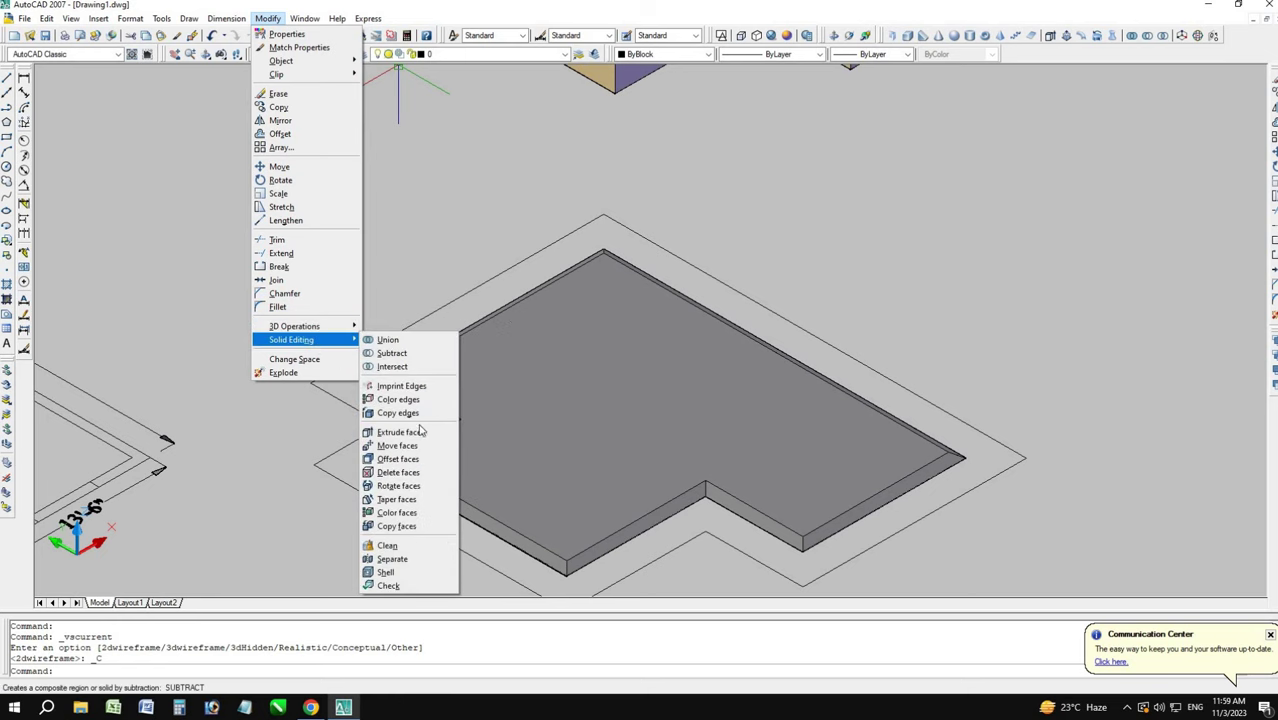
mouse_move(291, 339)
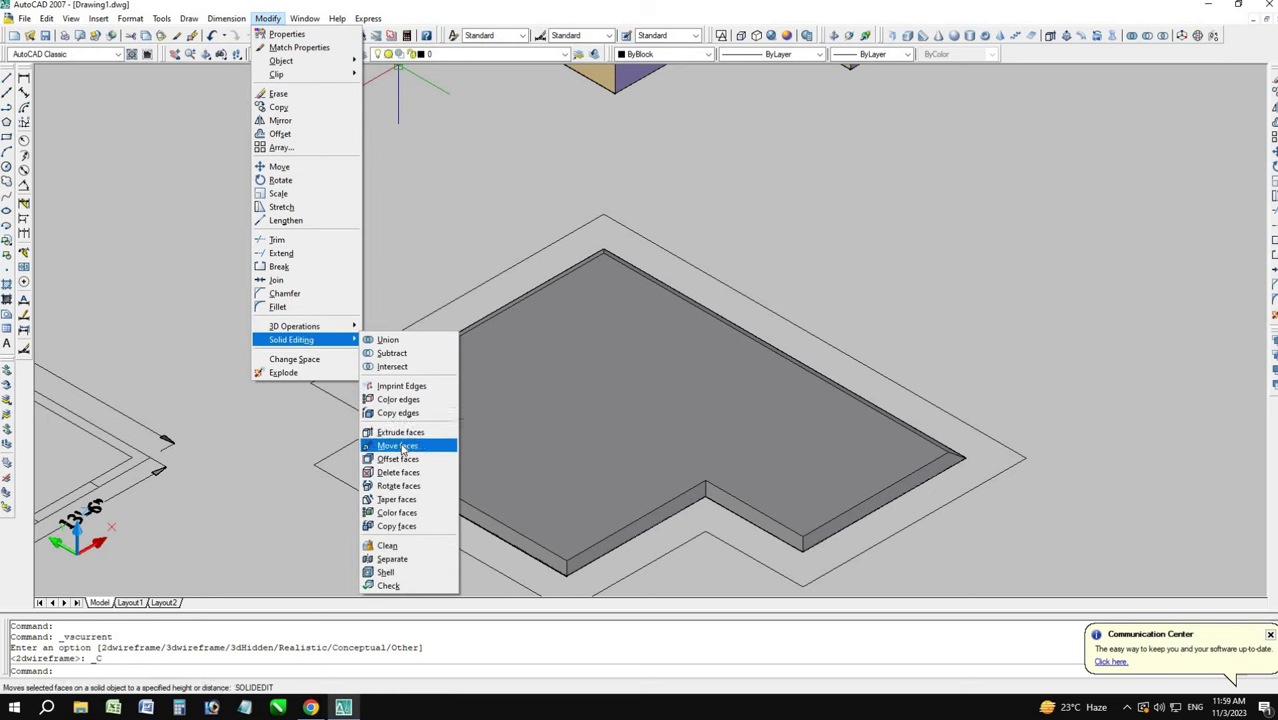
left_click(397, 446)
left_click(588, 404)
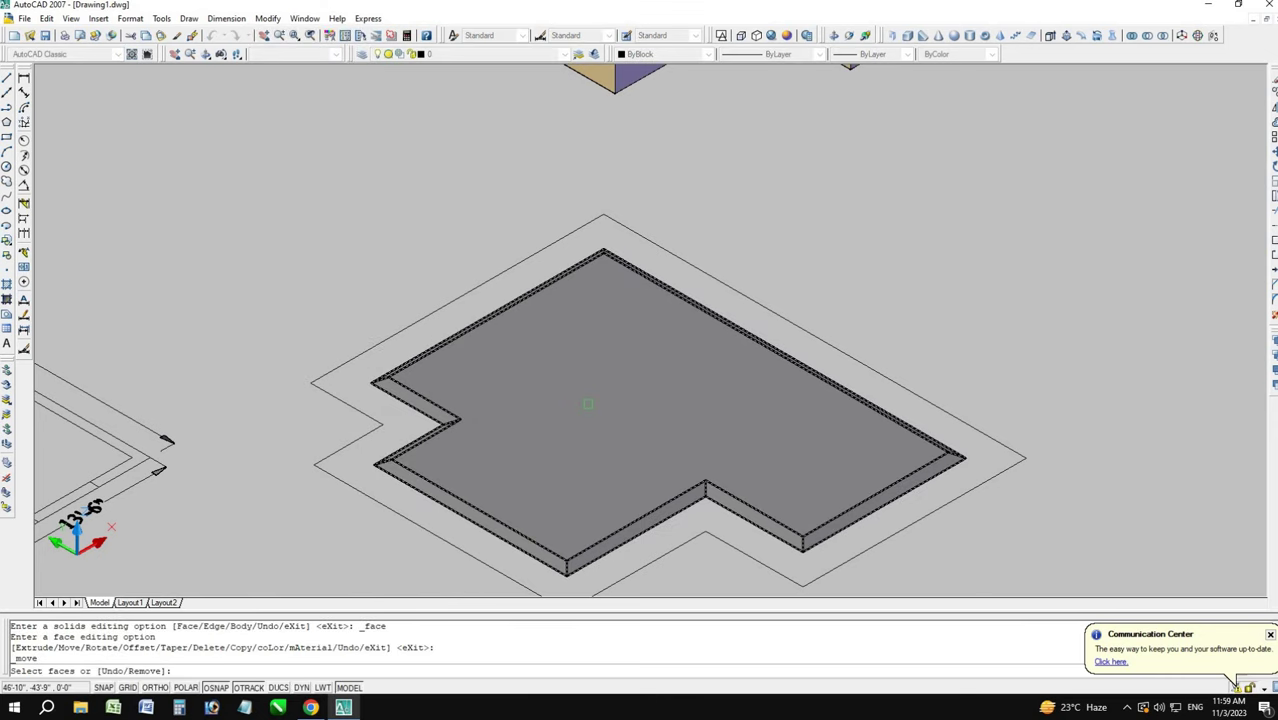
key("Return")
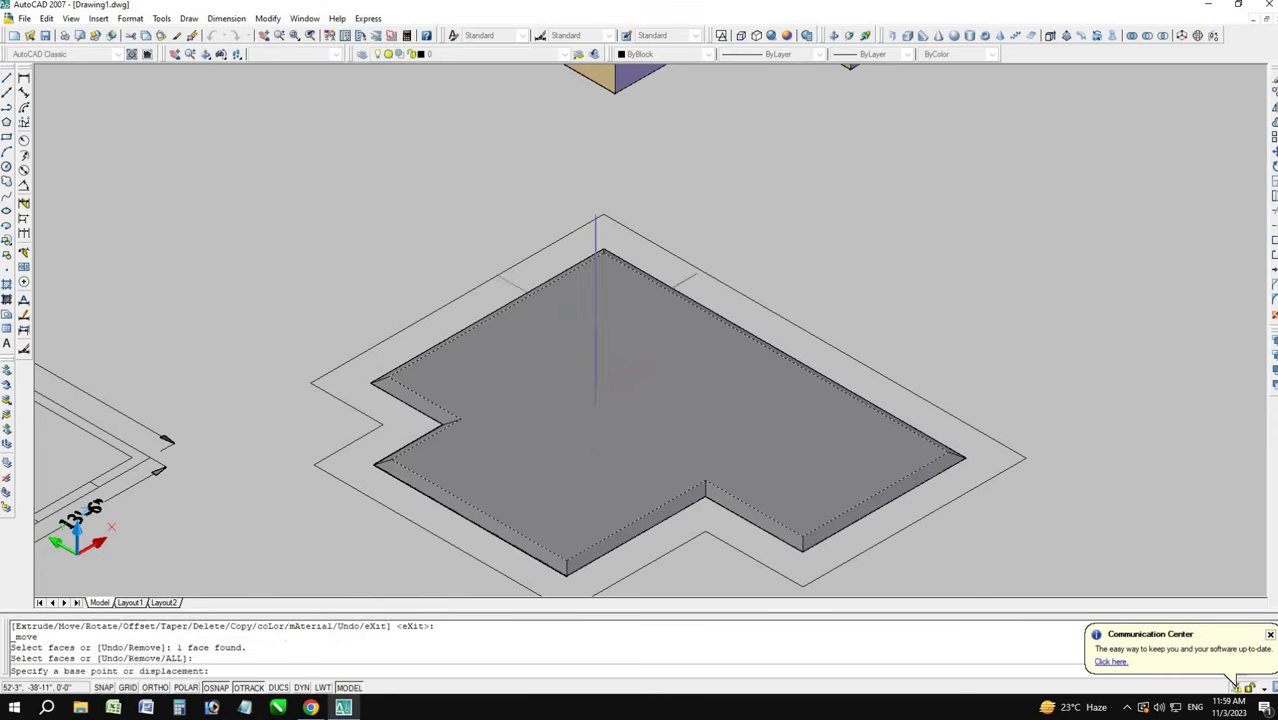
left_click(566, 562)
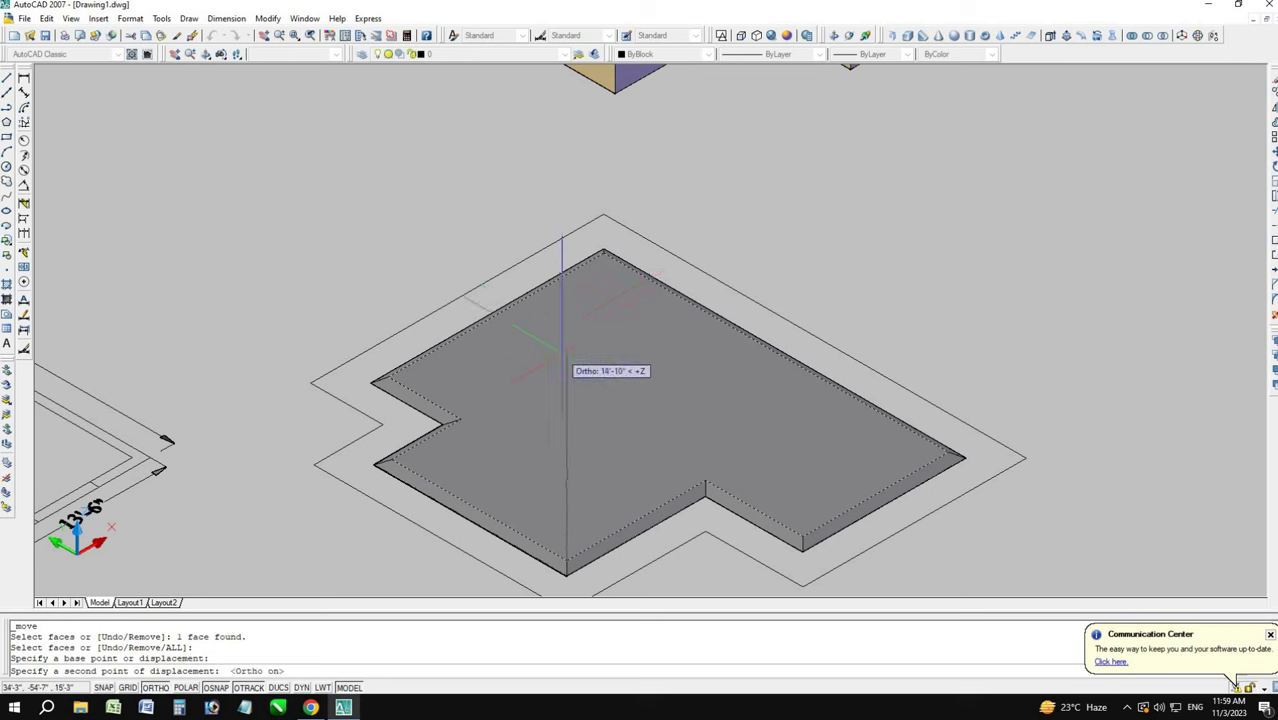
type("100")
key("Return")
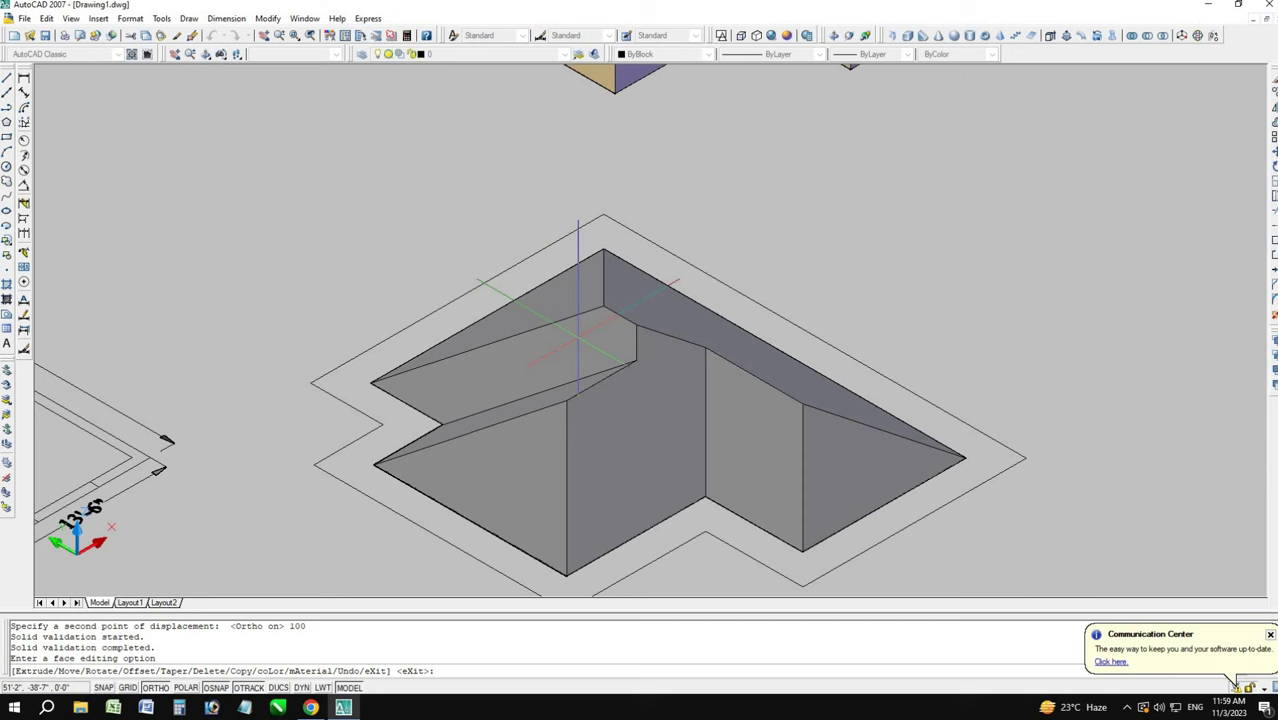
type("u")
key("Return")
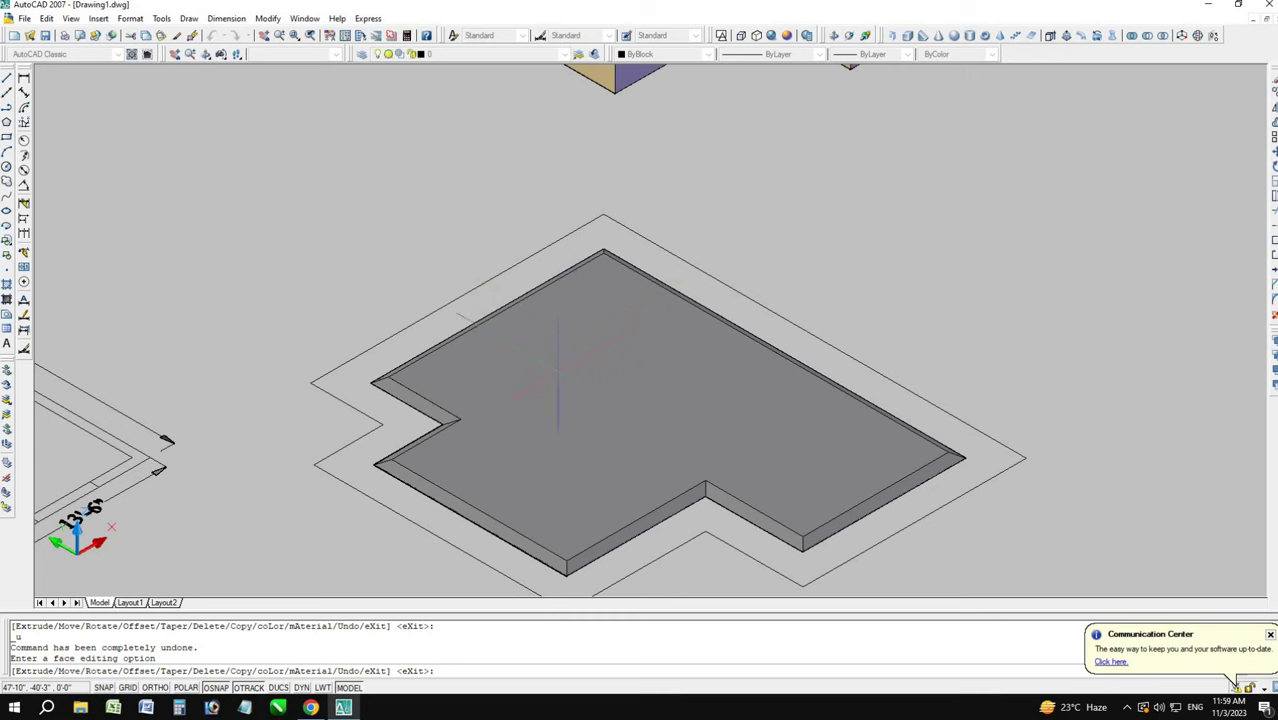
key("Escape")
key("ctrl+z")
- Undo the zoom, then extrude the outer L-shaped outline 5 high with a 60° taper
key("ctrl+z")
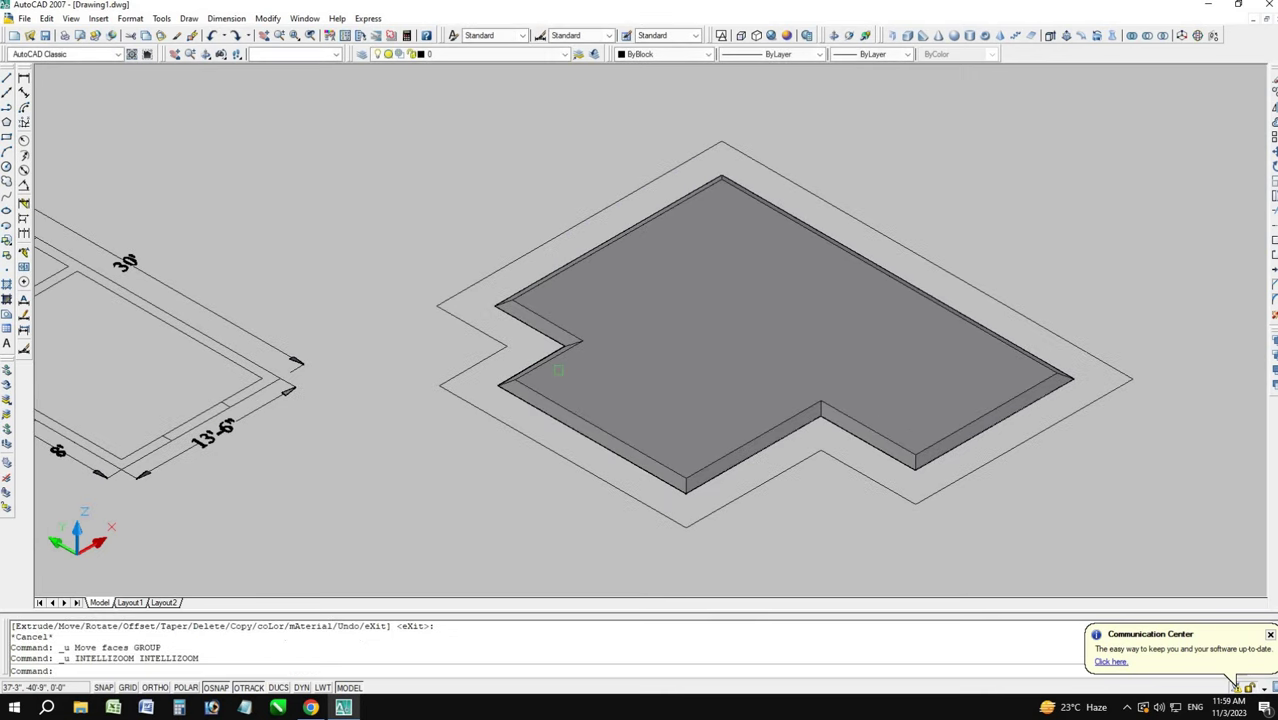
key("ctrl+z")
key("ctrl+z")
key("ctrl+z")
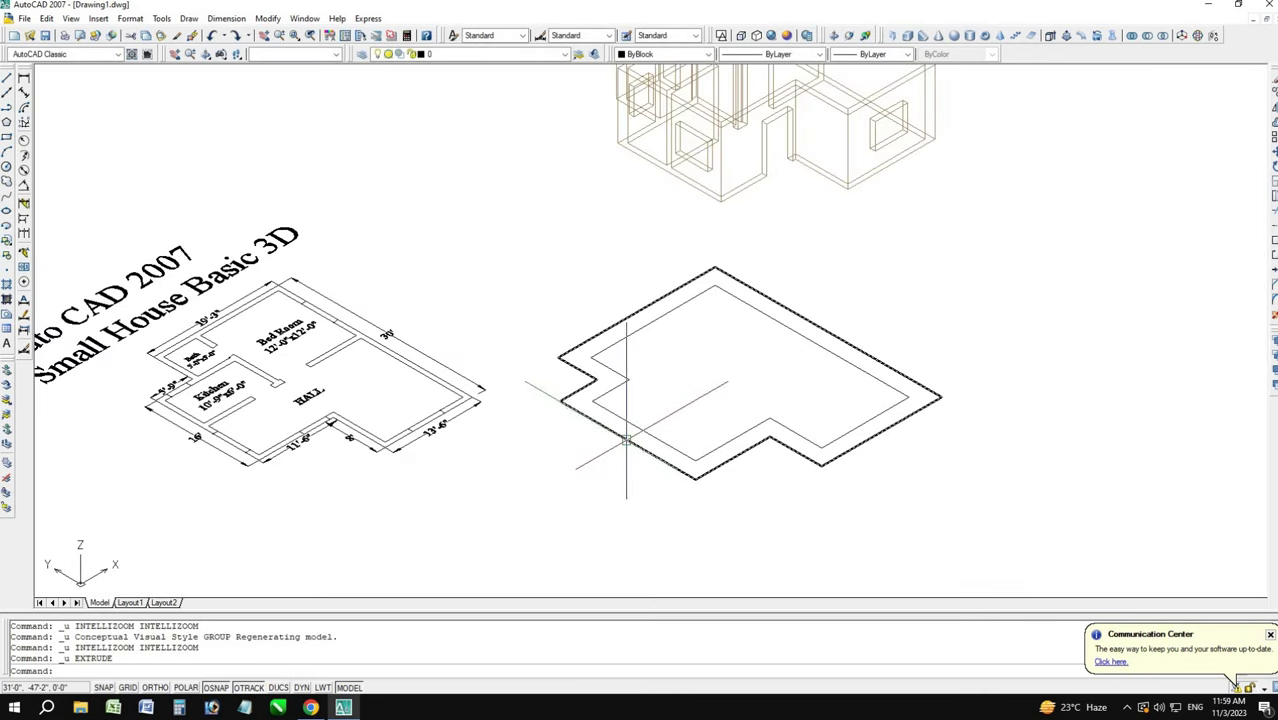
left_click(626, 439)
type("t")
key("Return")
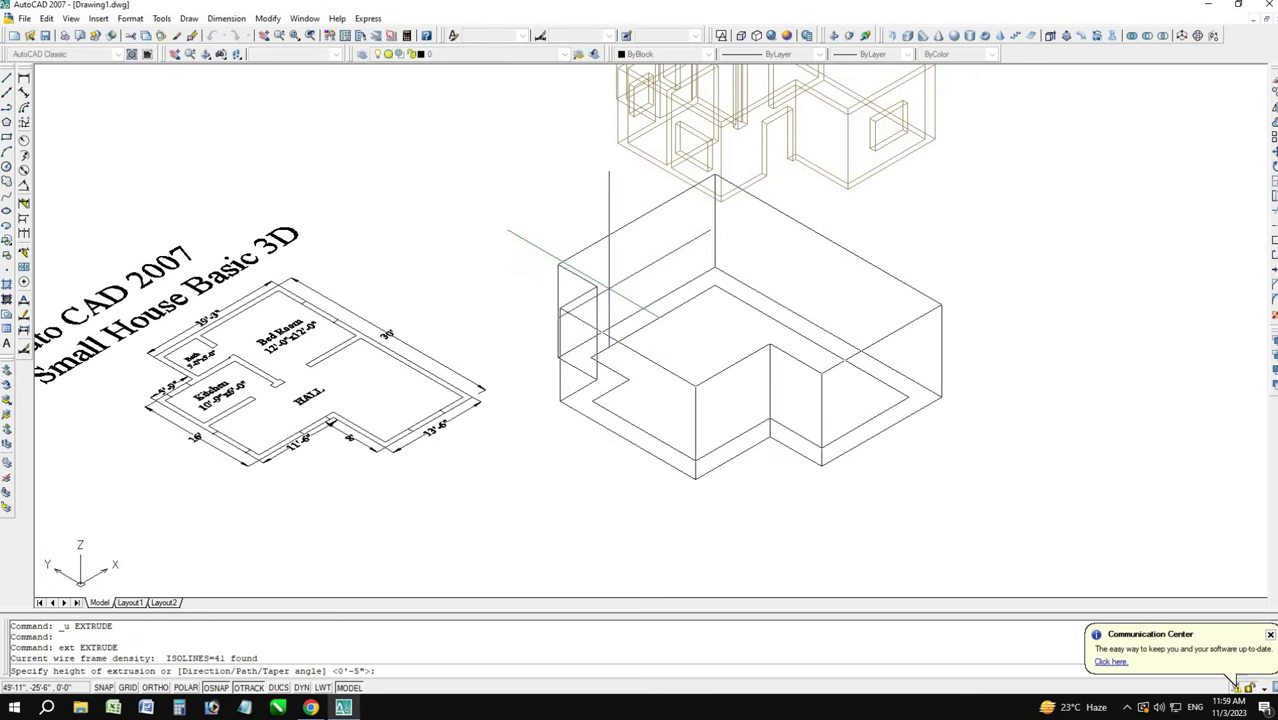
key("Return")
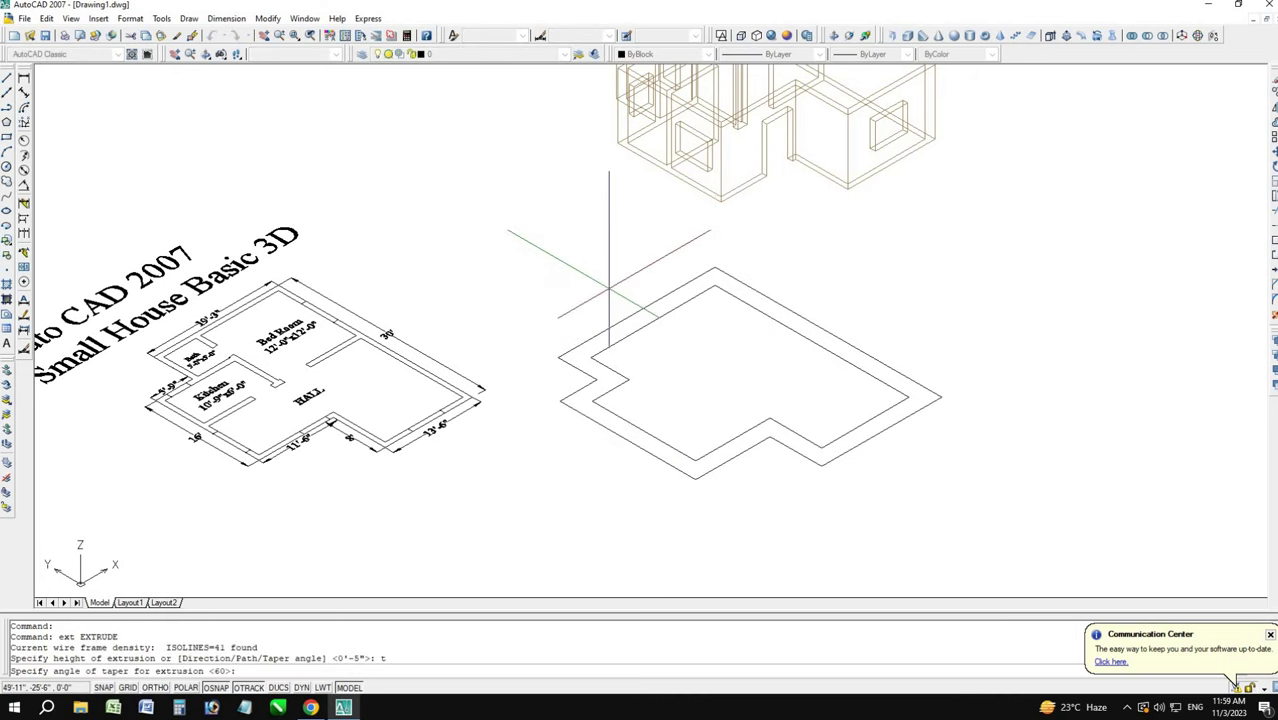
type("60")
key("Return")
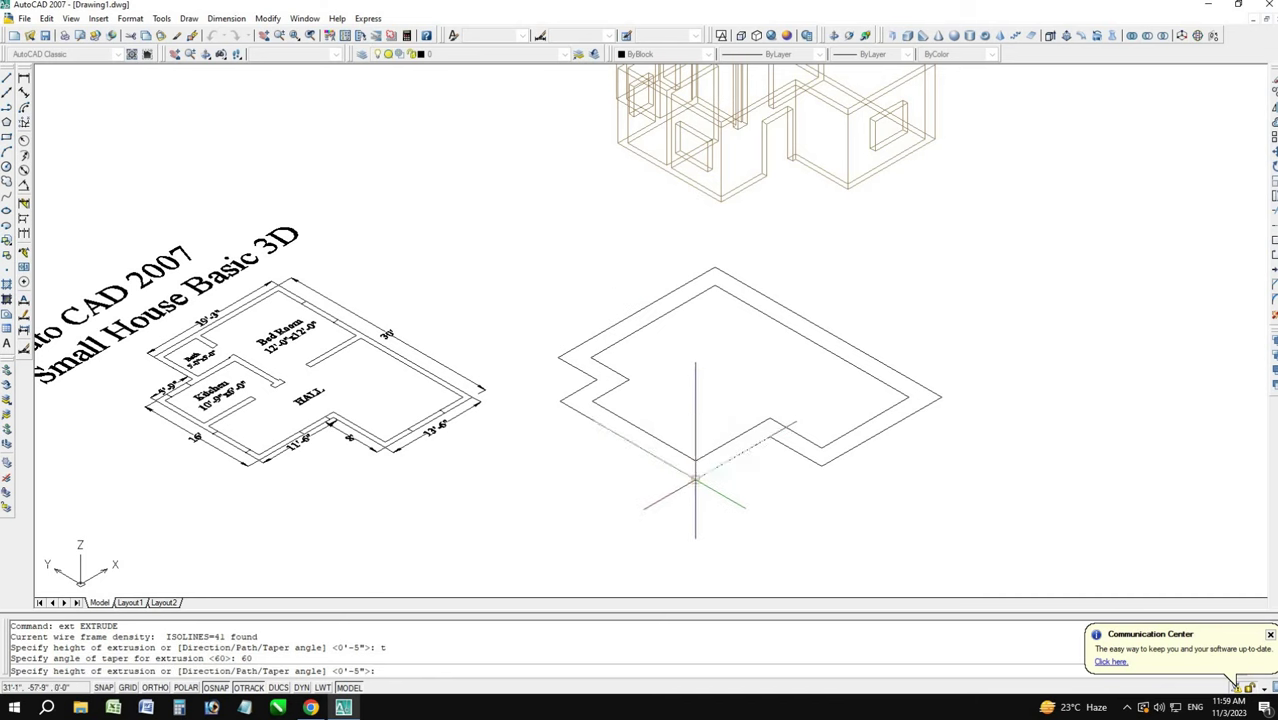
left_click(695, 476)
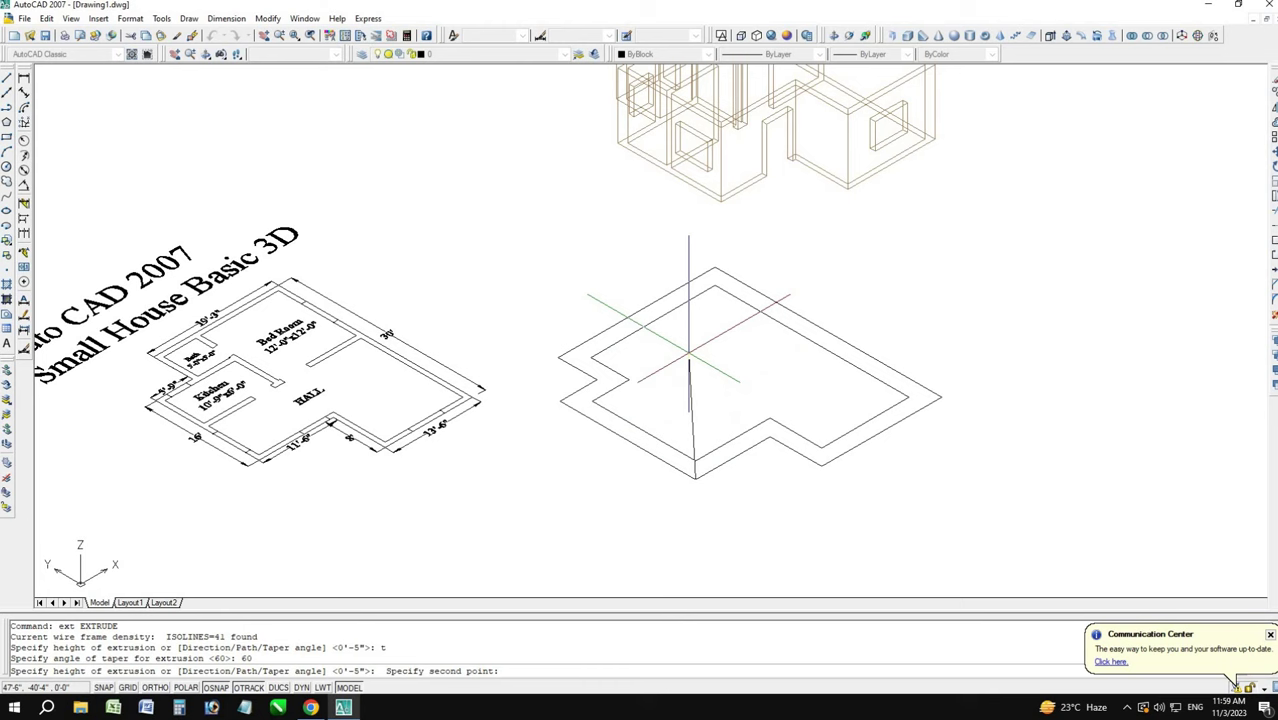
key("F8")
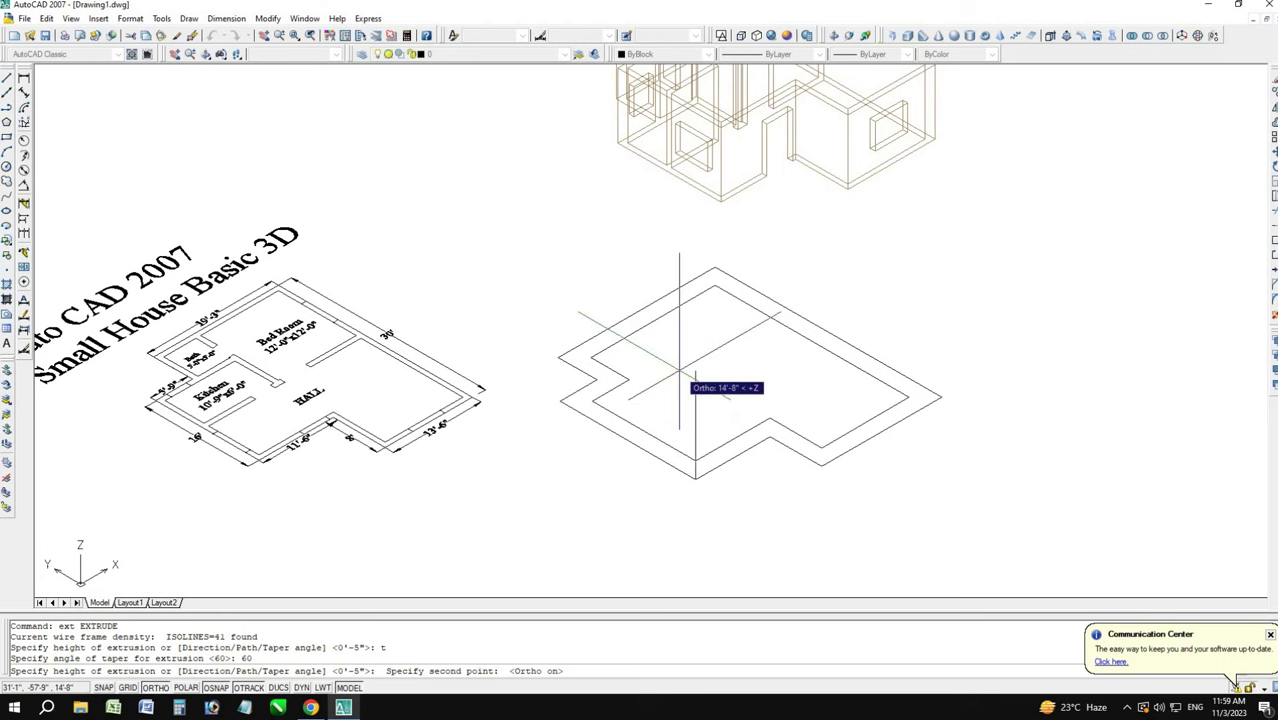
type("5")
key("Return")
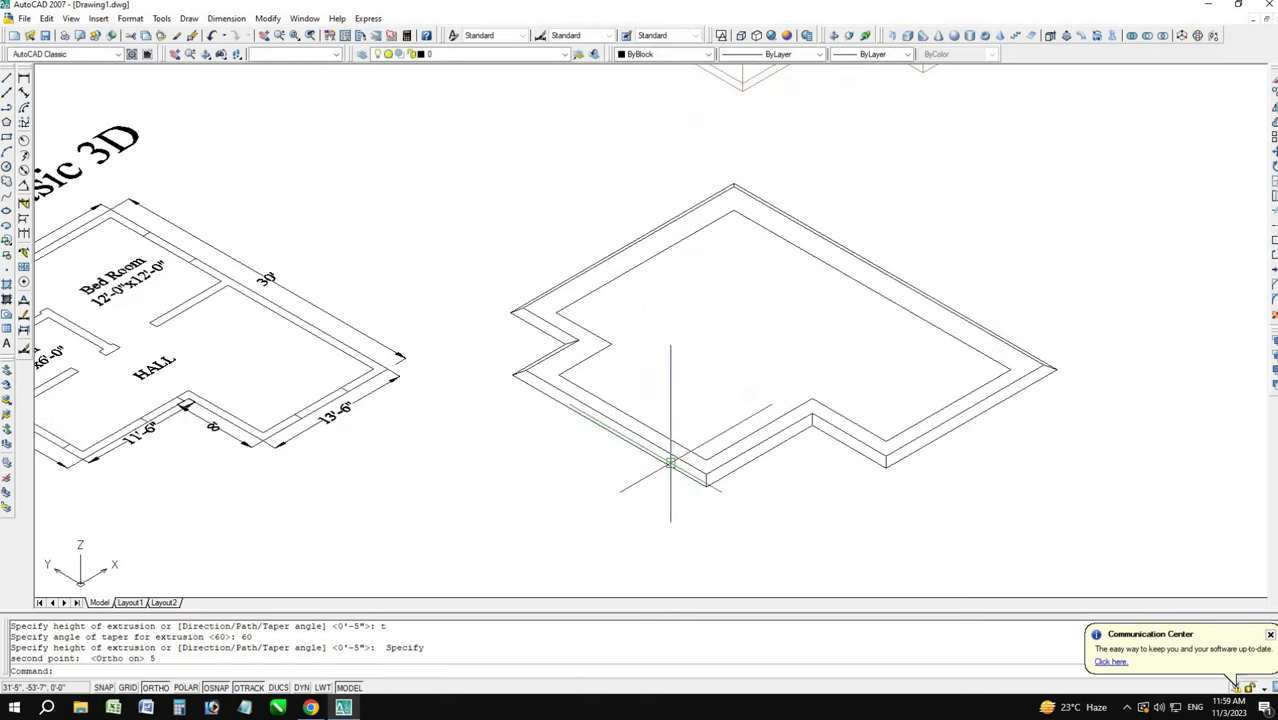
scroll(670, 462, "up", 2)
- Shade the view and move the tapered slab's top face up 100 to form a hipped roof
left_click(787, 35)
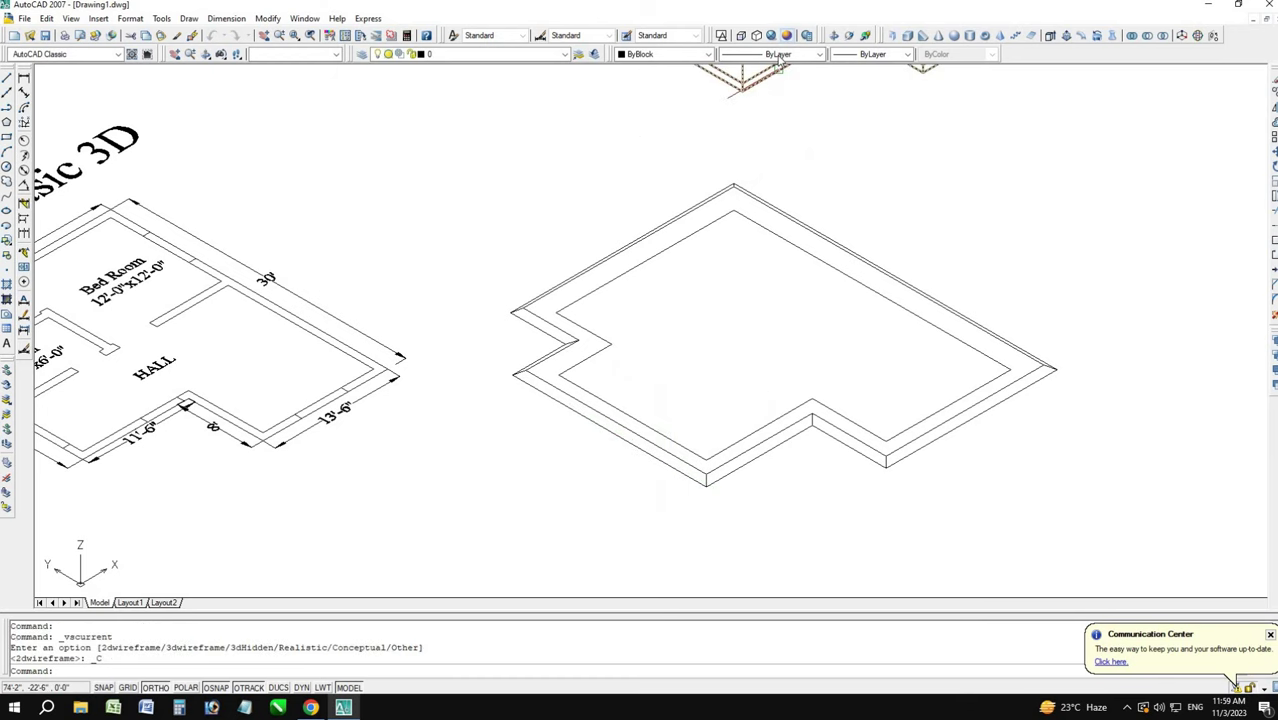
left_click(660, 357)
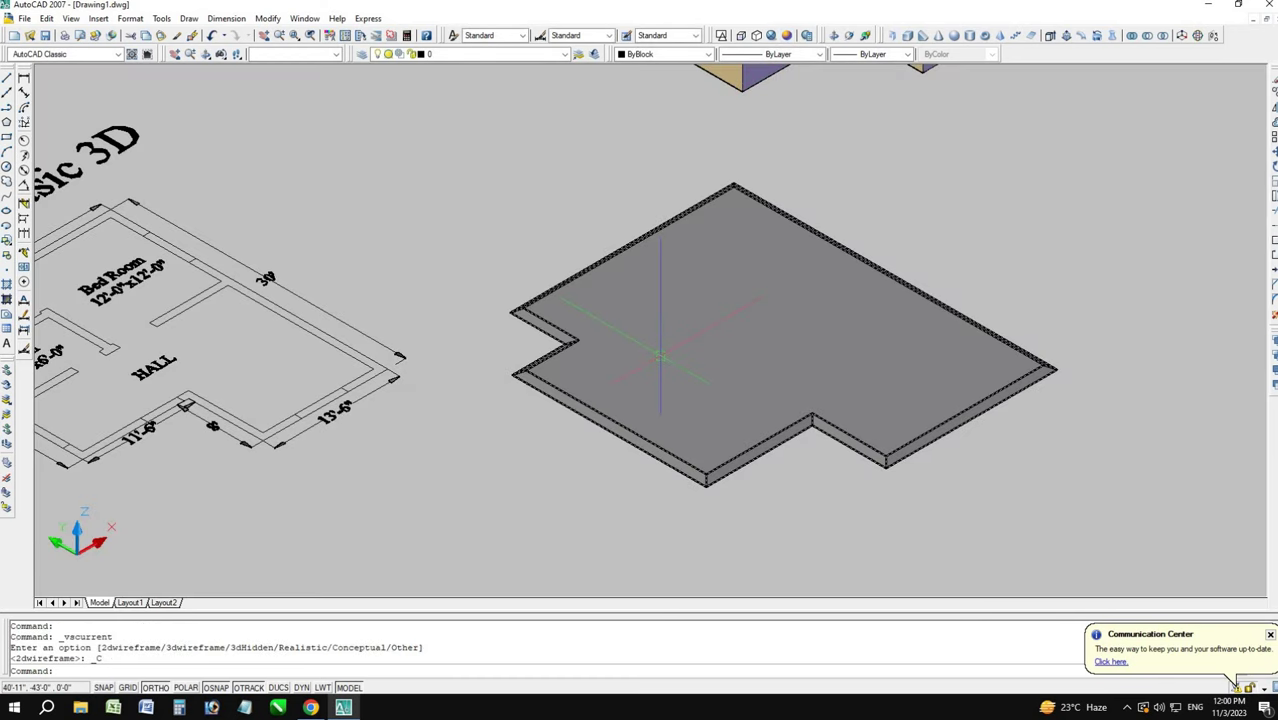
left_click(268, 19)
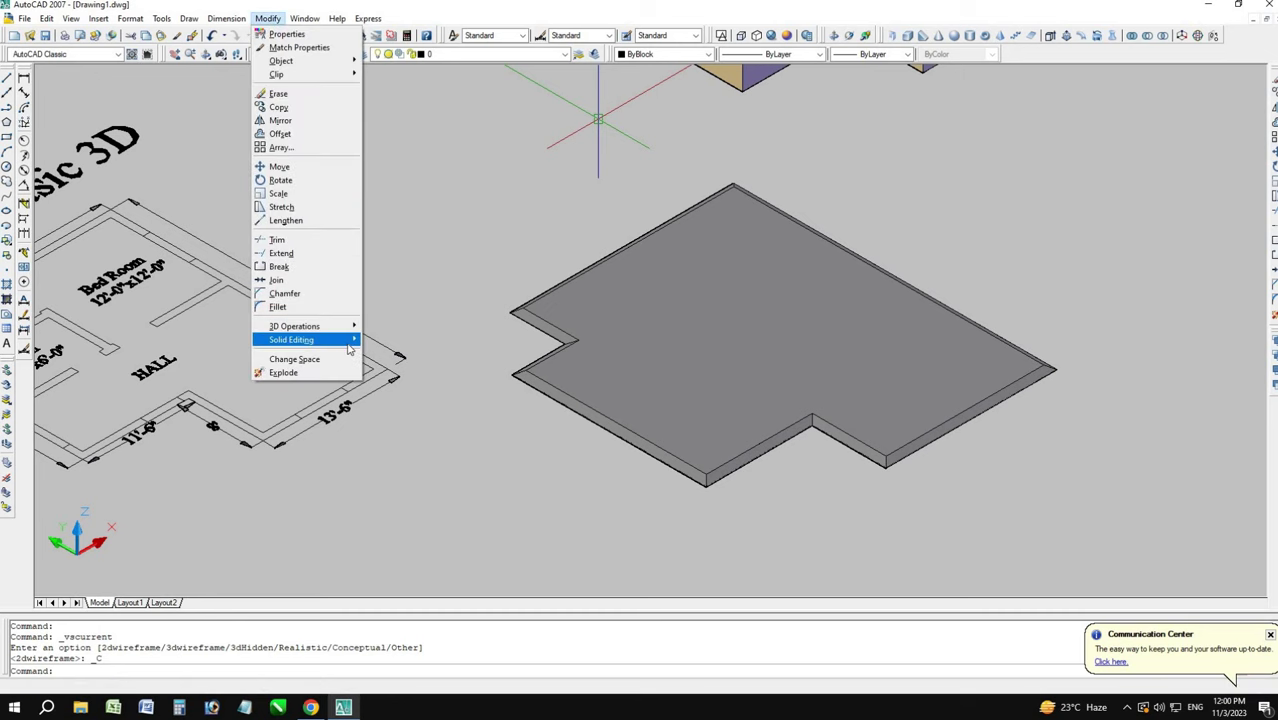
mouse_move(291, 340)
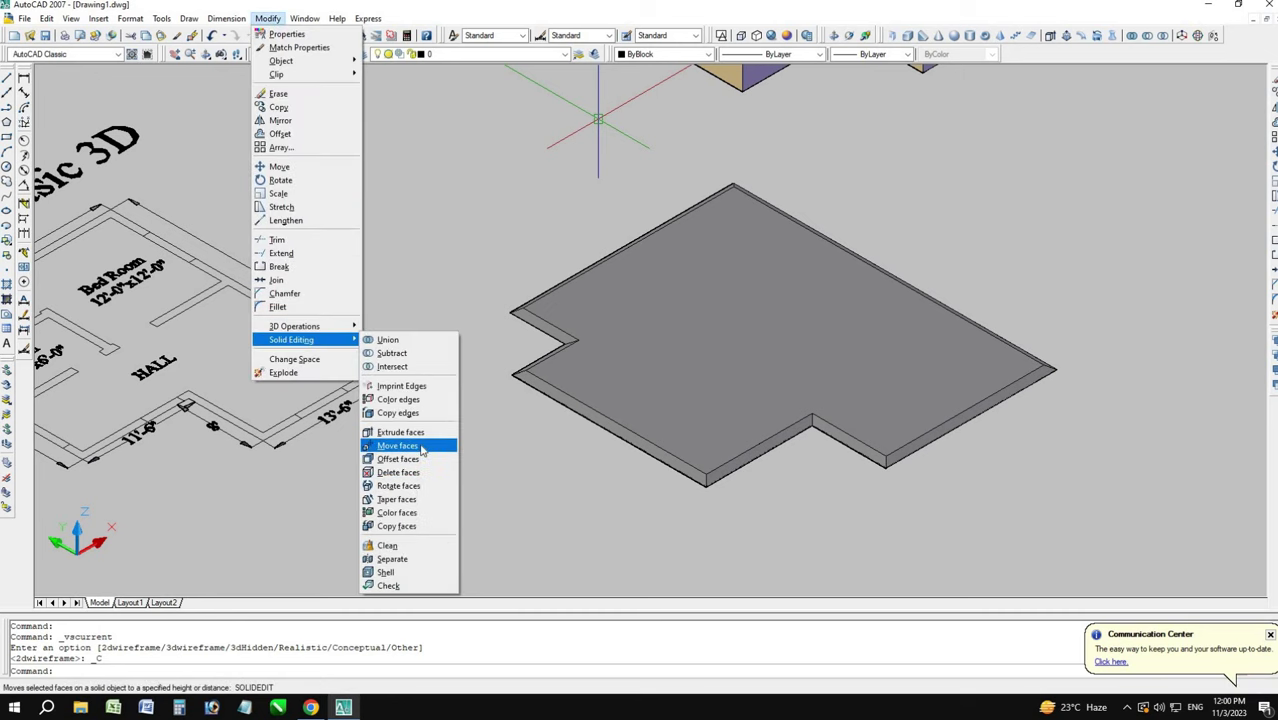
left_click(676, 357)
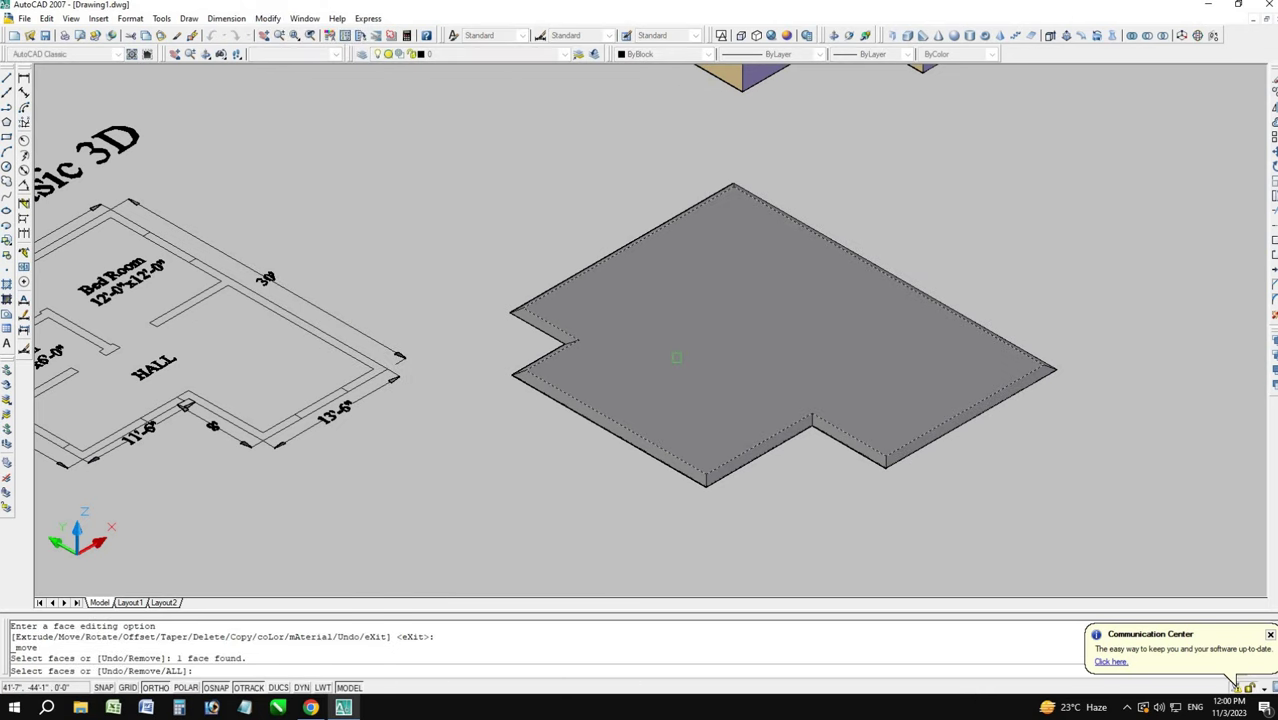
key("Return")
left_click(705, 472)
type("100")
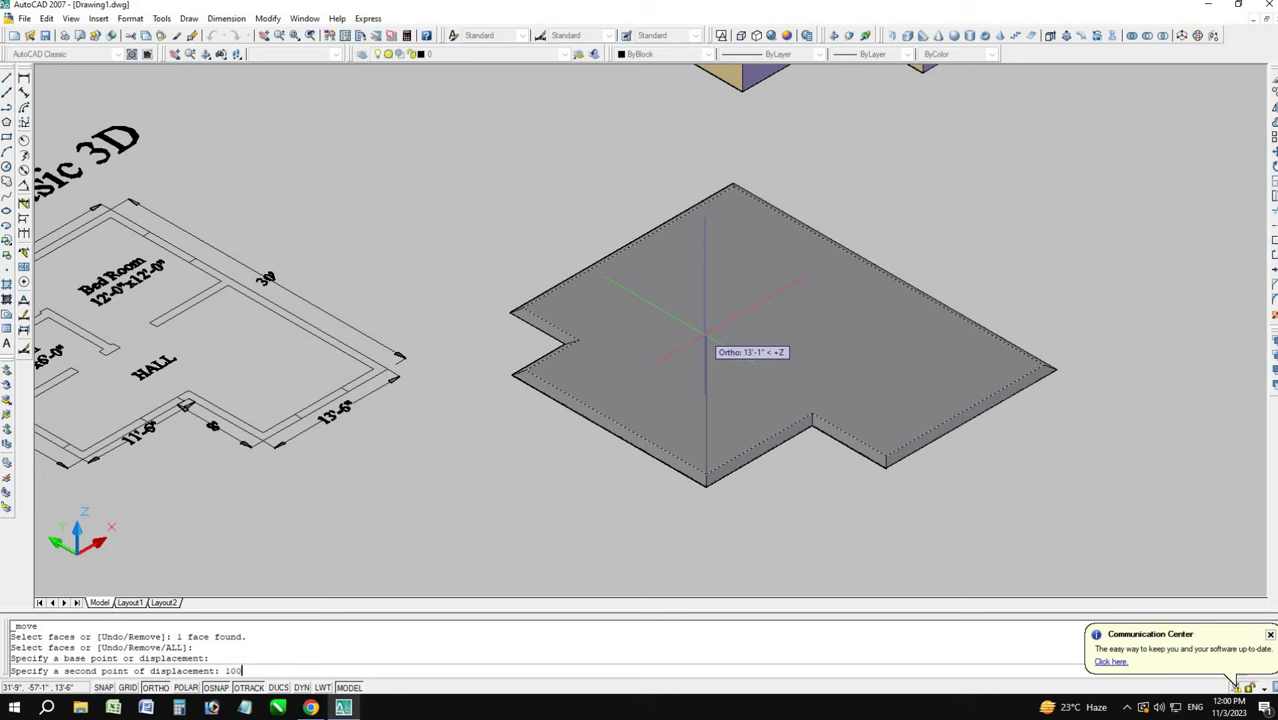
key("Return")
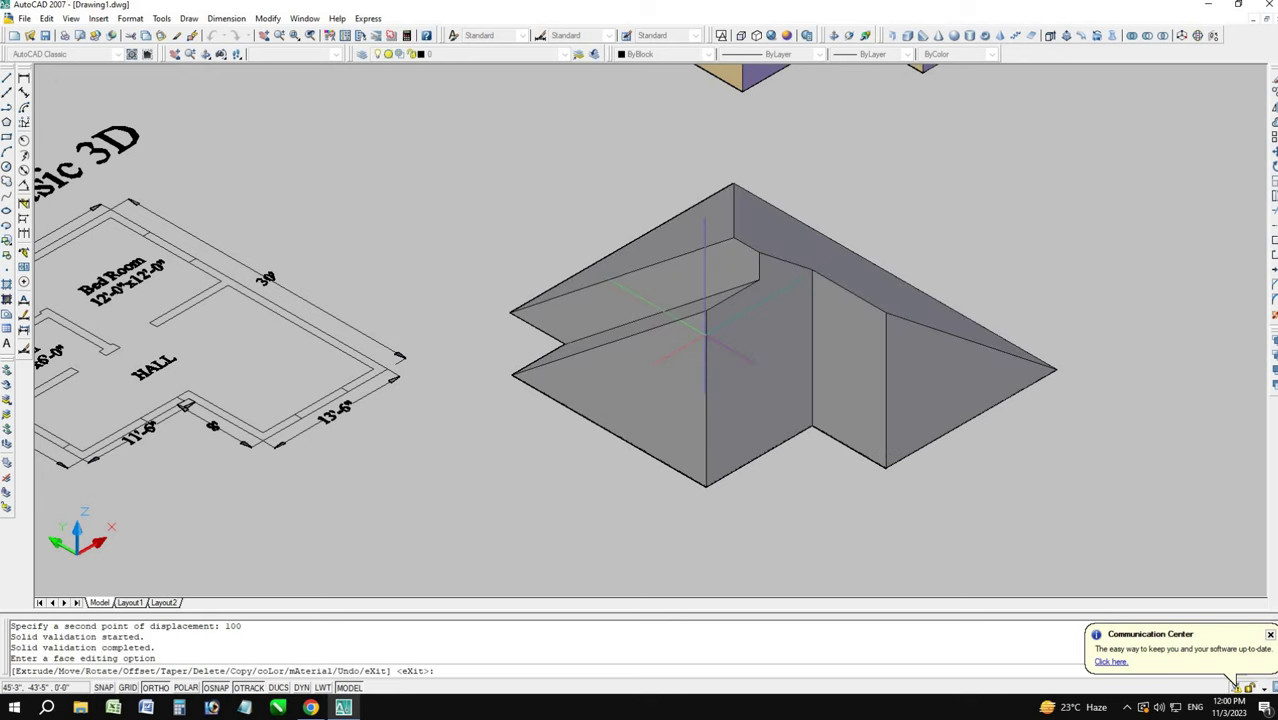
key("Escape")
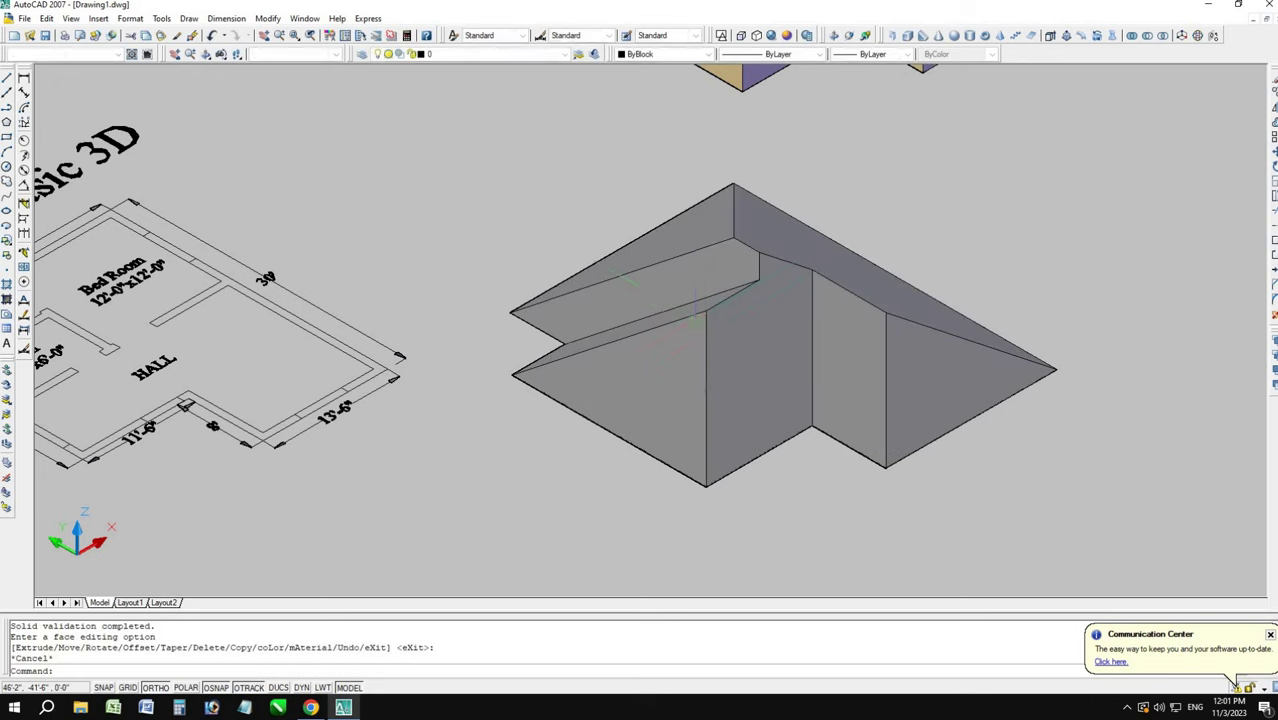
- In 2D Wireframe, copy the hipped roof from its base corner onto the top corner of the walls
left_click(721, 36)
left_click(689, 474)
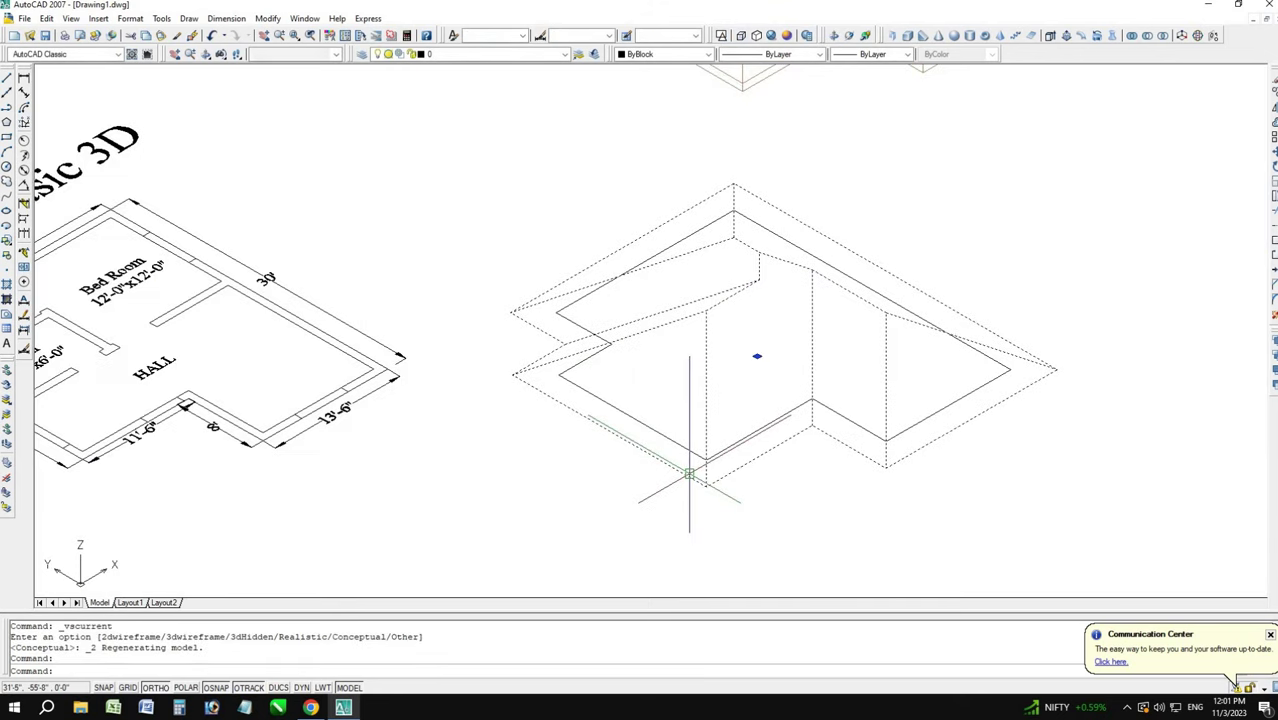
type("co")
key("Return")
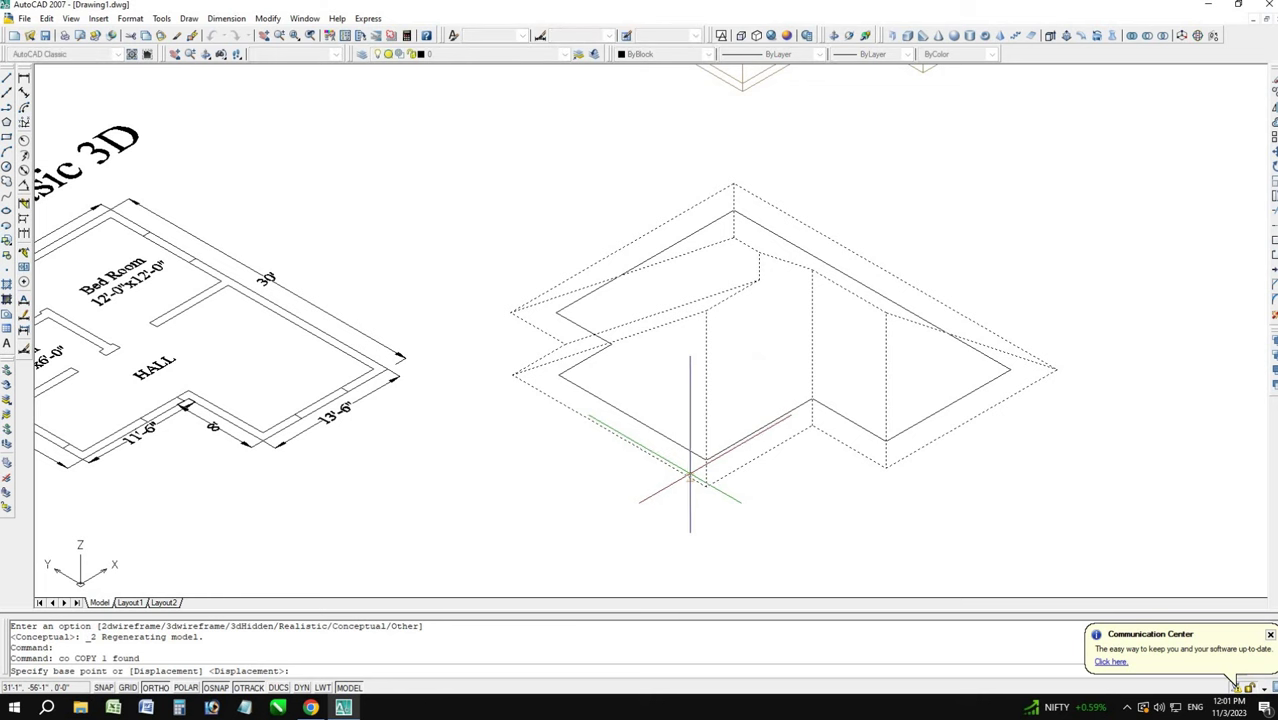
left_click(707, 463)
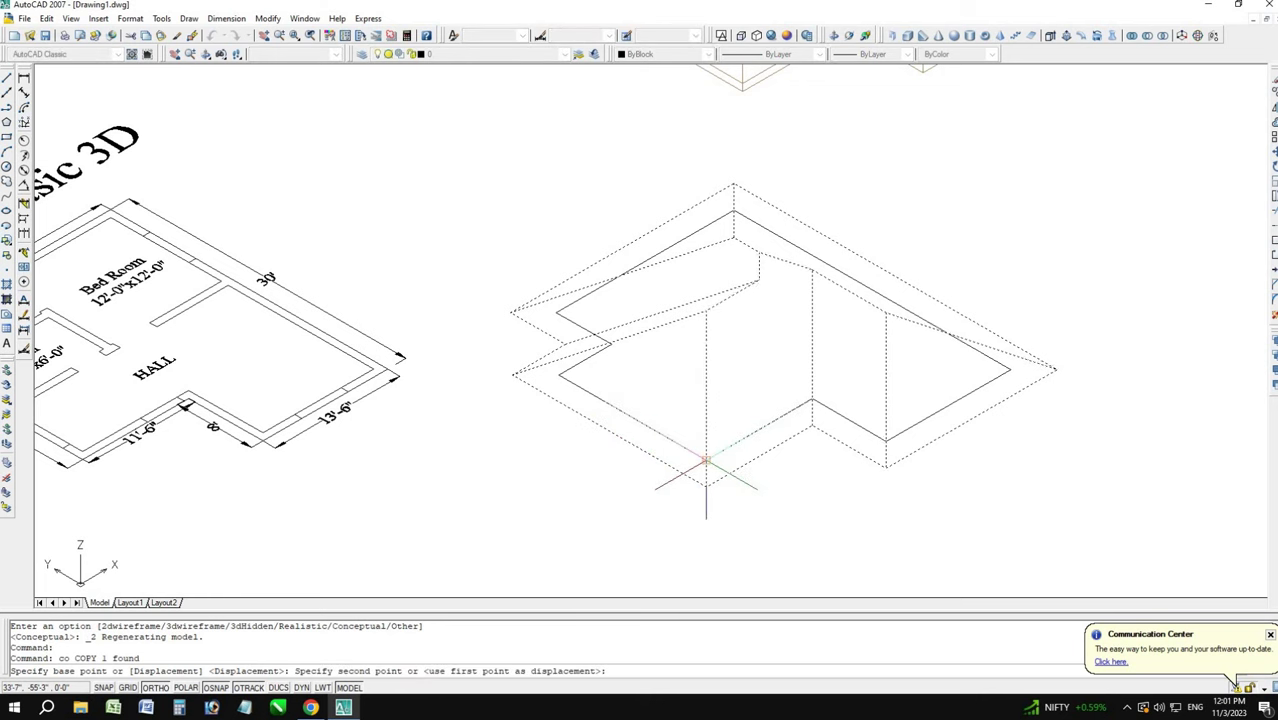
scroll(650, 405, "down", 2)
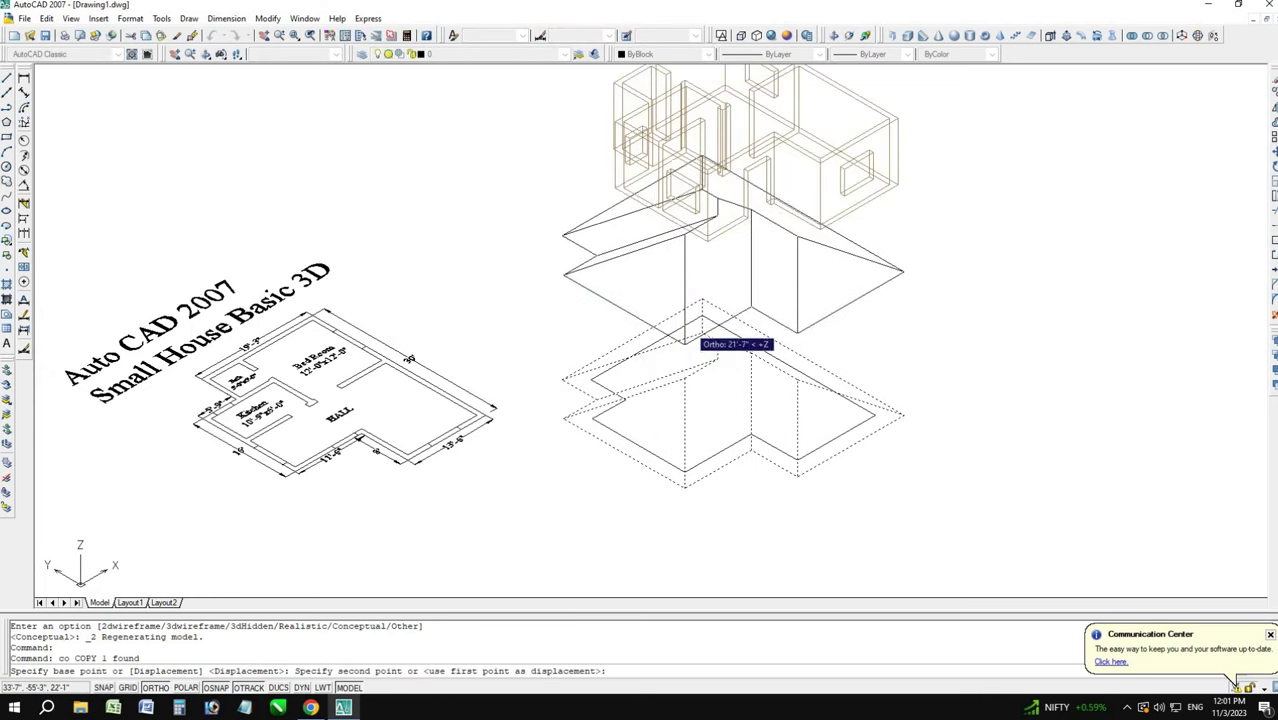
scroll(685, 171, "up", 3)
scroll(720, 200, "up", 2)
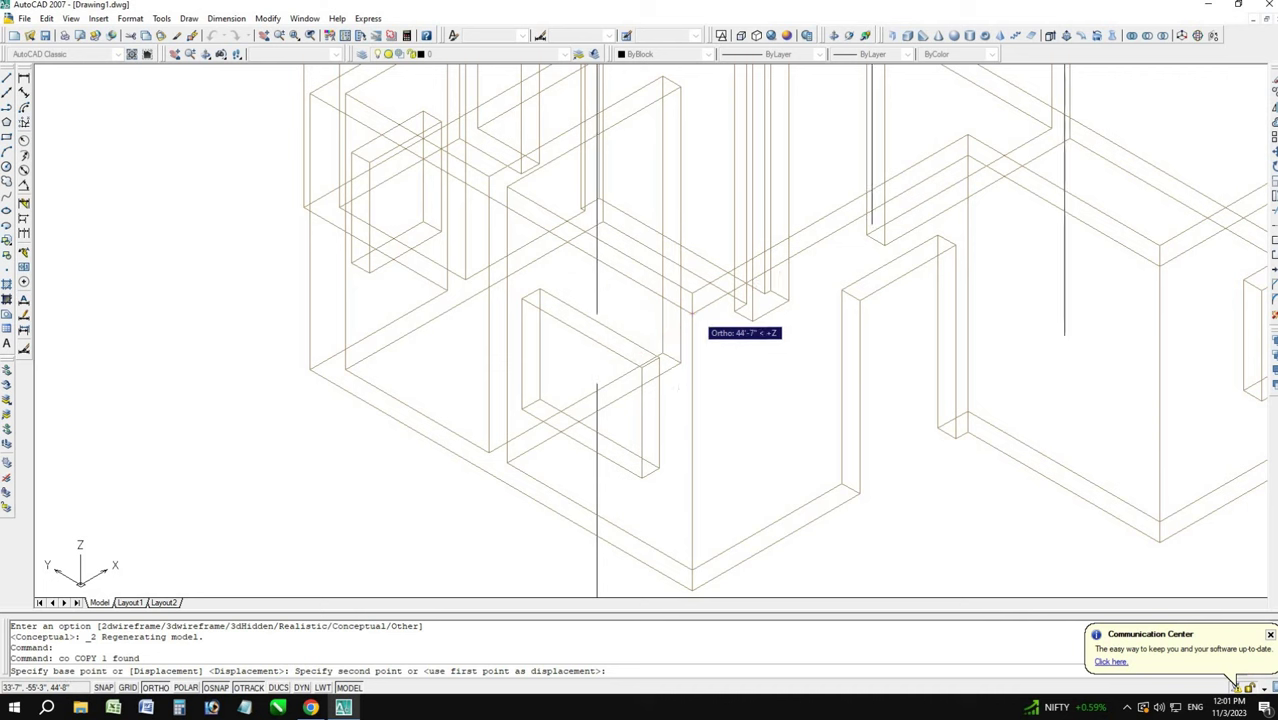
left_click(694, 313)
scroll(510, 340, "down", 3)
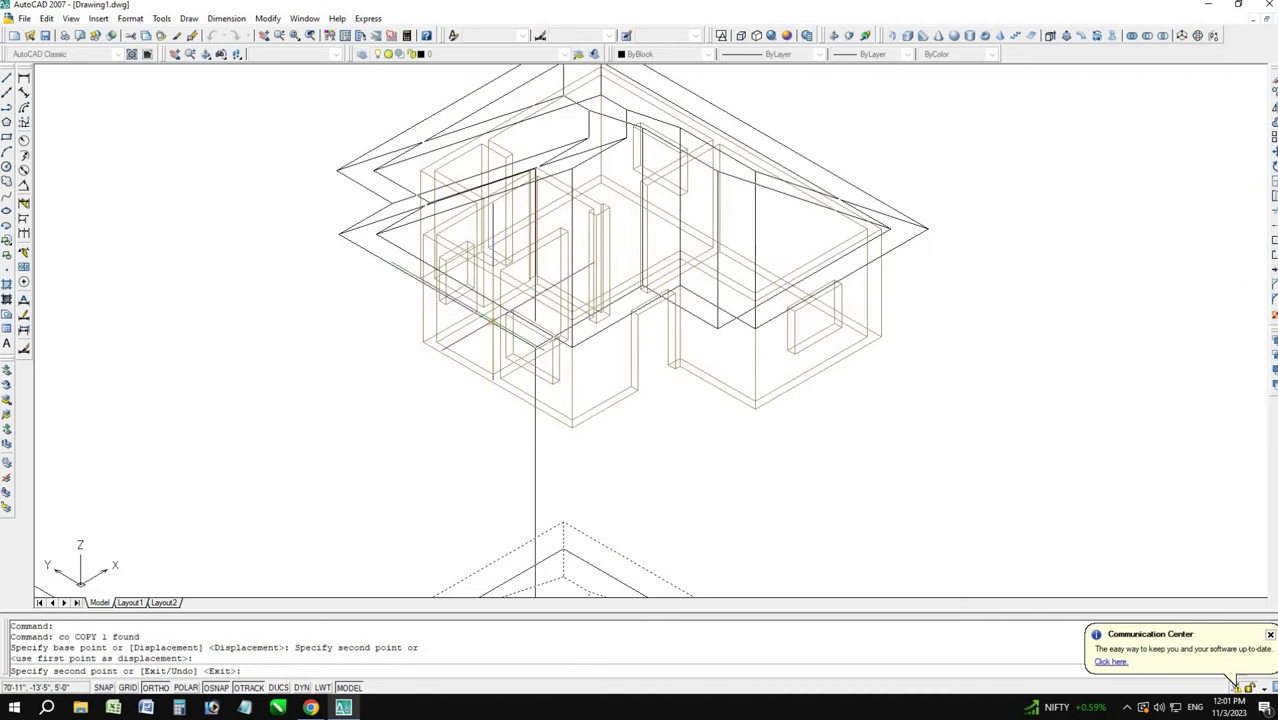
key("Escape")
left_click(495, 322)
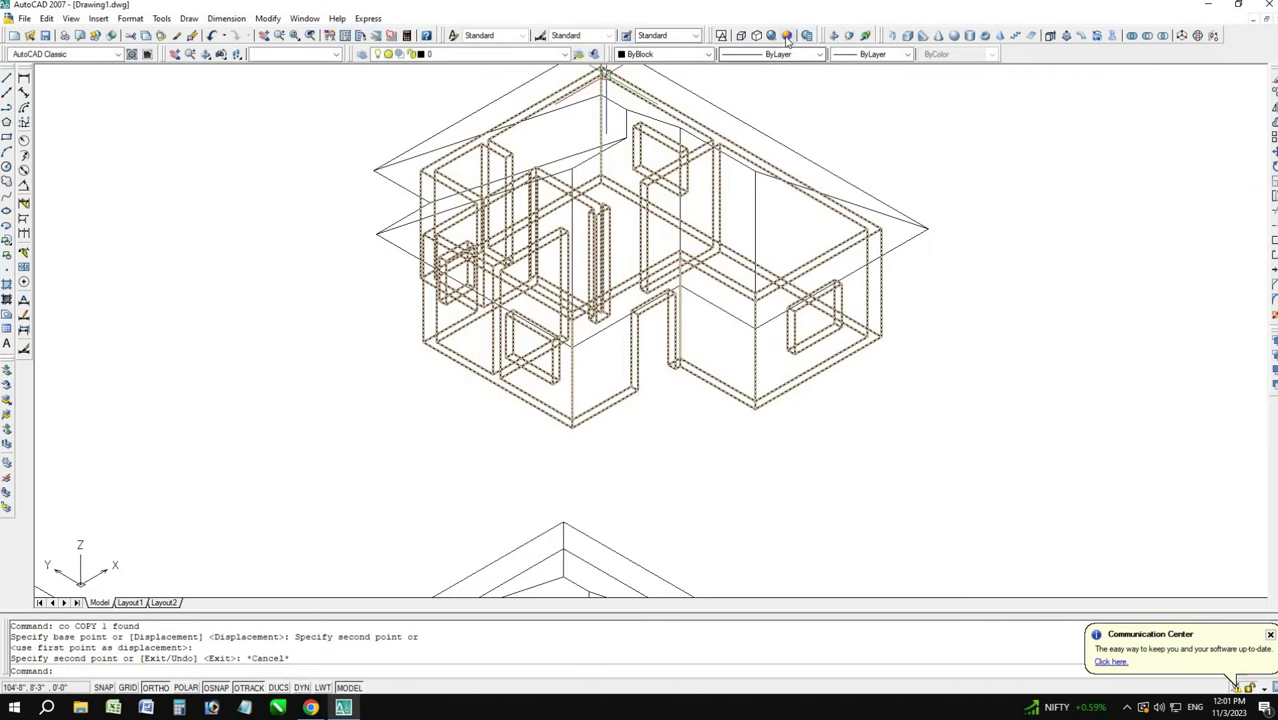
- Switch to Conceptual style and delete the spare roof solid below the house
left_click(787, 38)
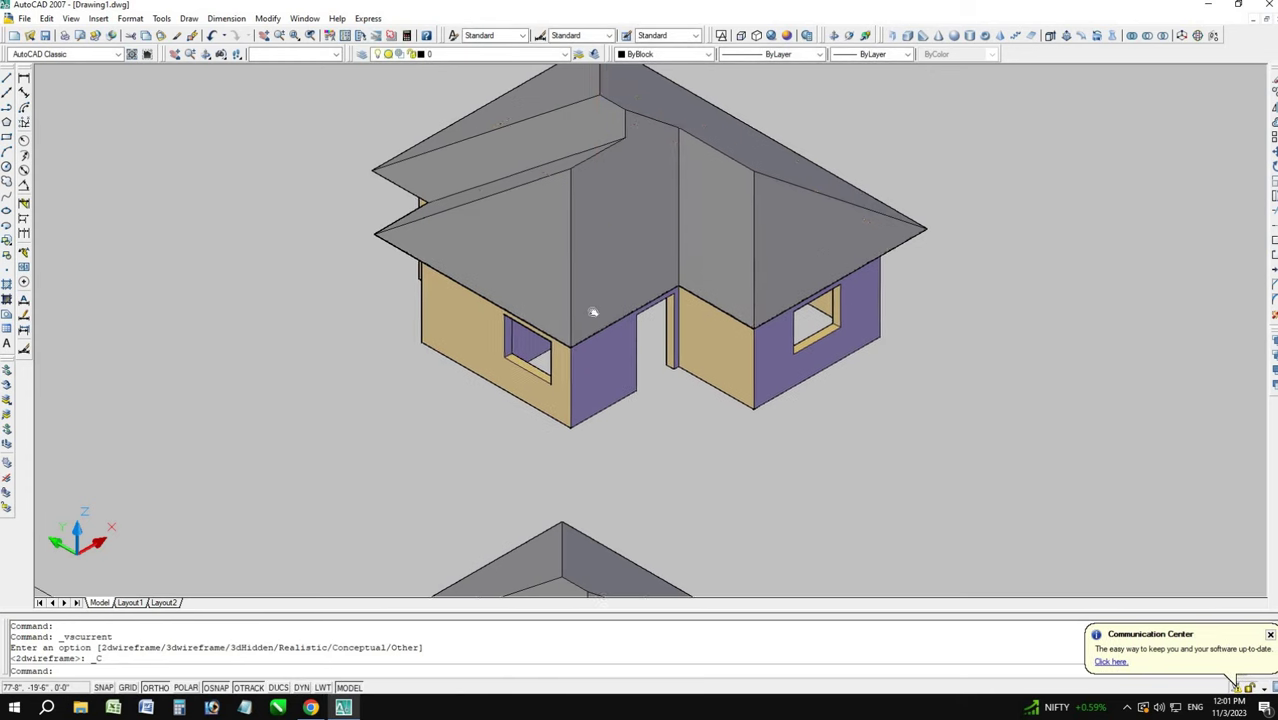
middle_click_drag(593, 313, 567, 182)
scroll(604, 358, "down", 2)
left_click(585, 488)
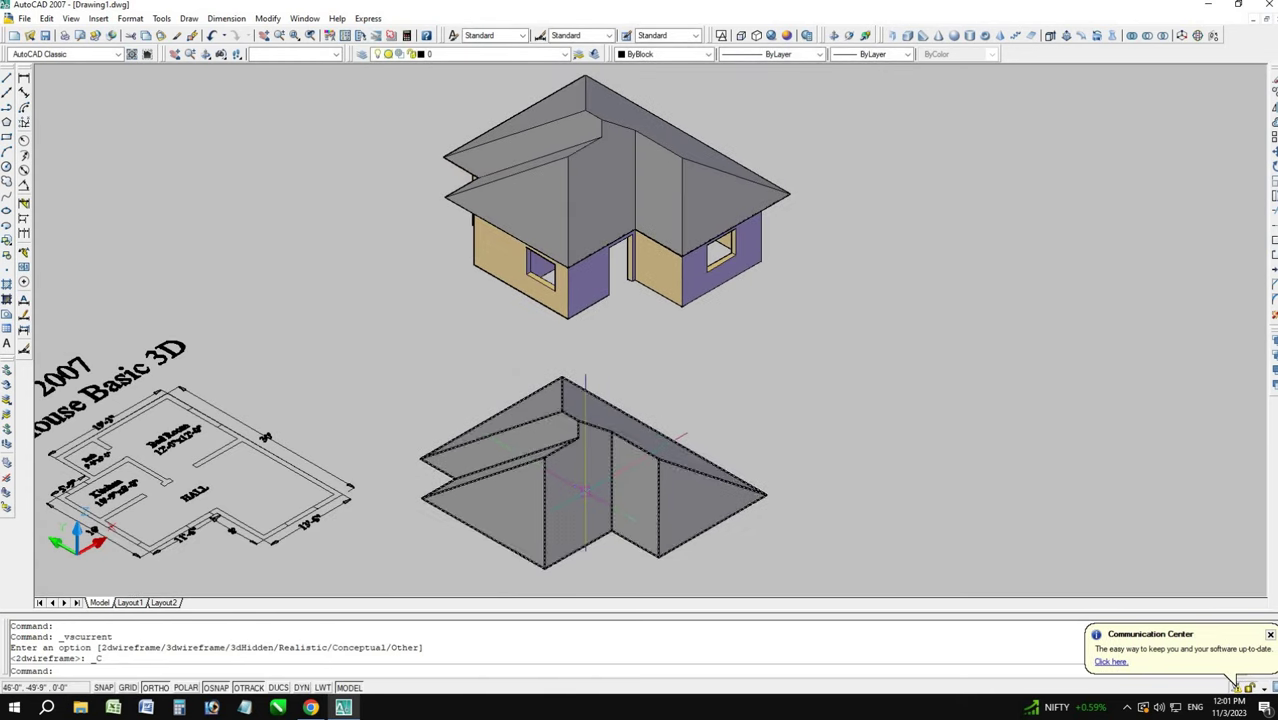
key("Delete")
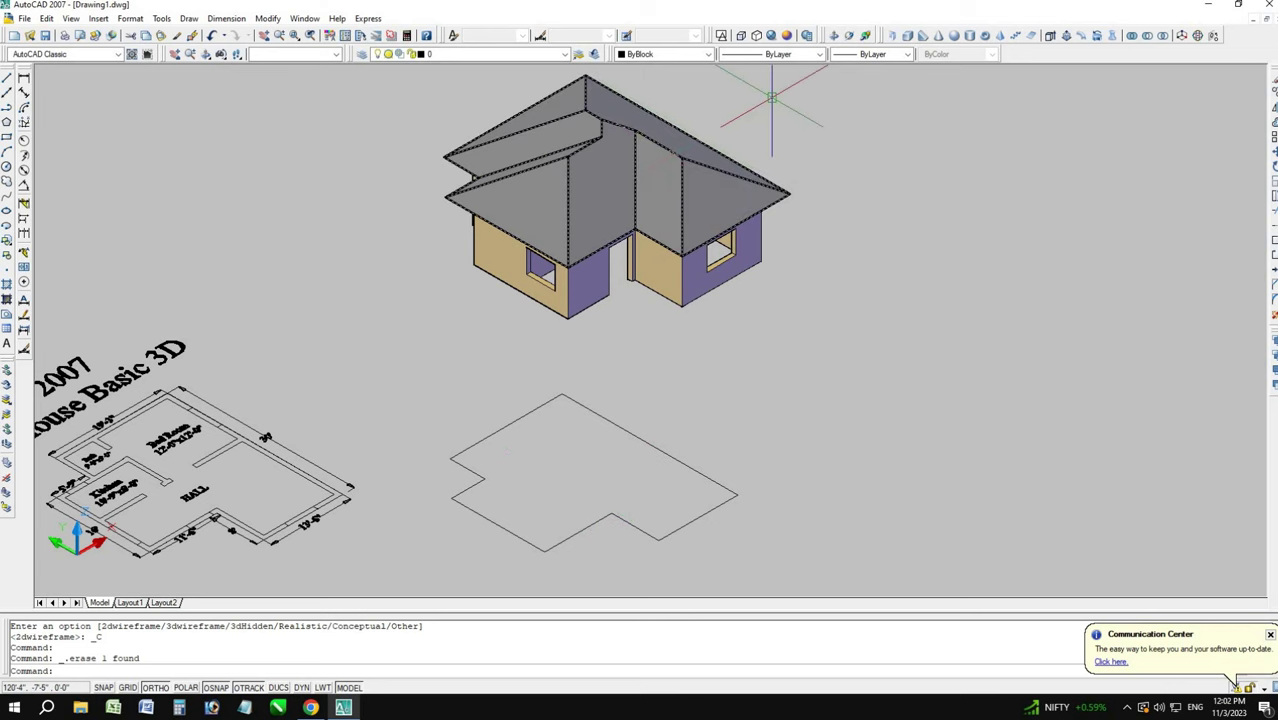
- Orbit and zoom to a low front view of the house, then select the roof
left_click(835, 37)
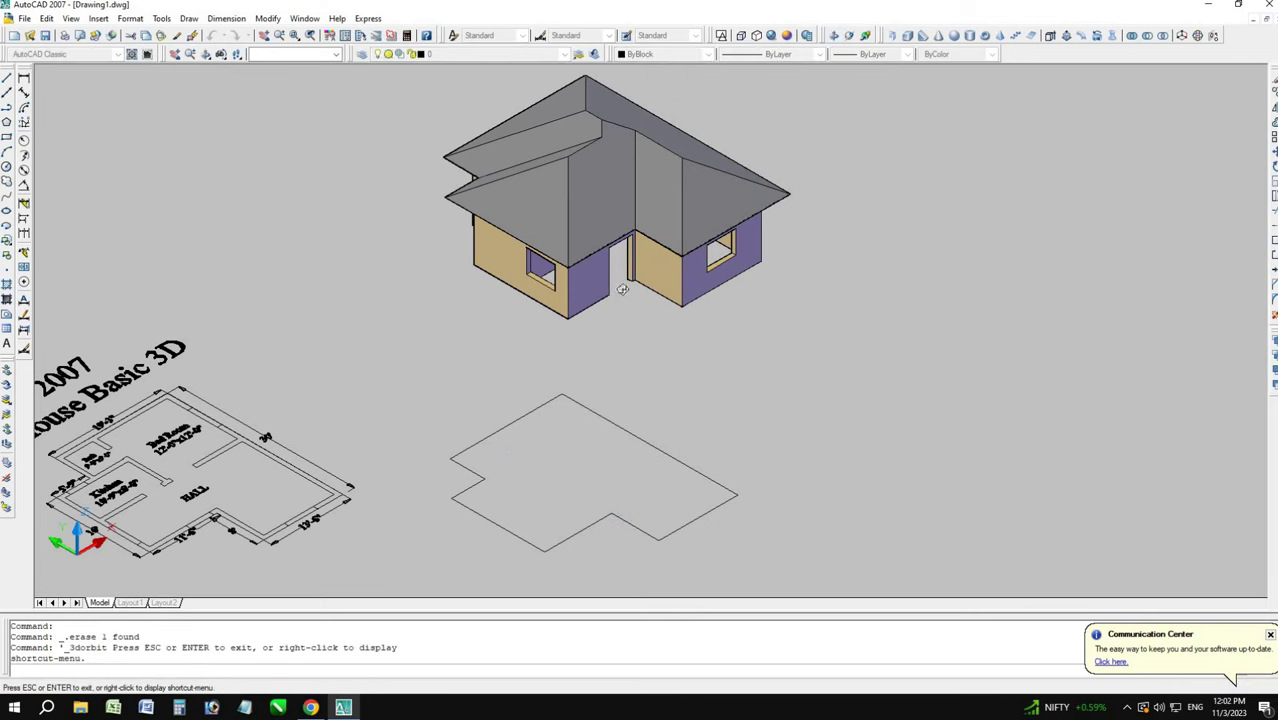
mouse_move(633, 322)
left_mouse_down()
mouse_move(616, 251)
mouse_move(617, 267)
left_mouse_up()
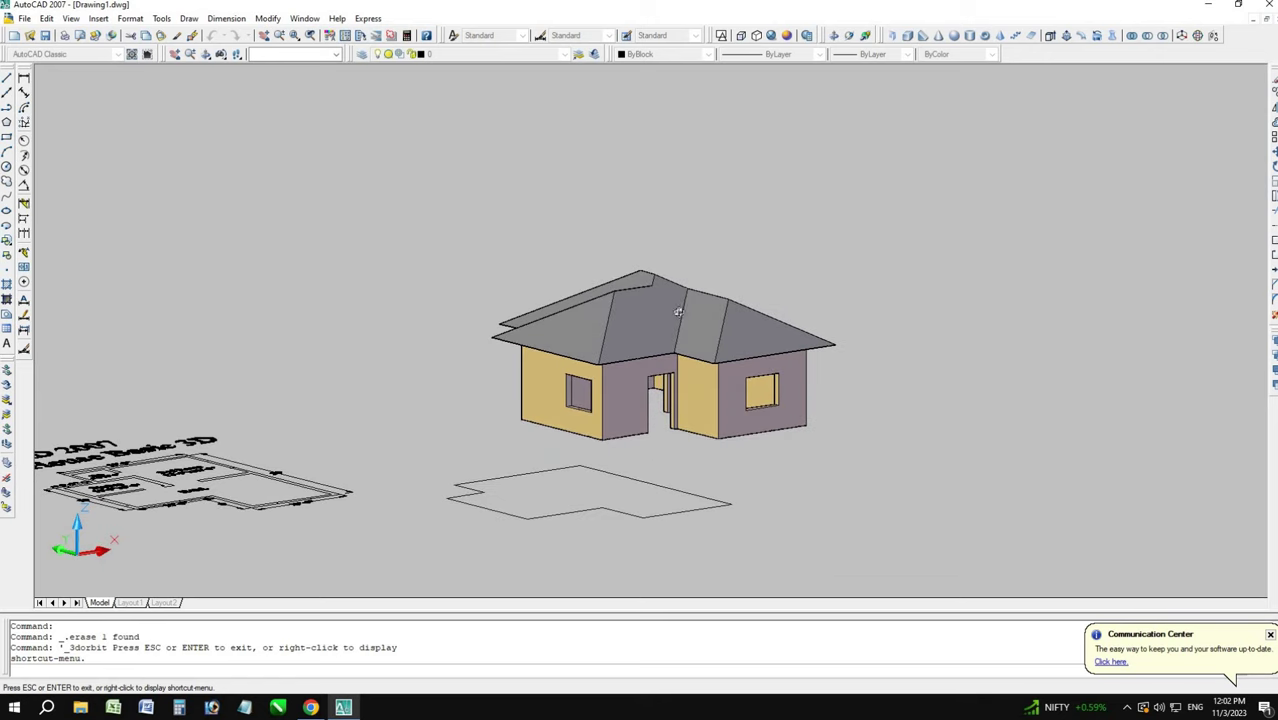
scroll(678, 312, "up", 2)
scroll(671, 443, "up", 3)
key("Escape")
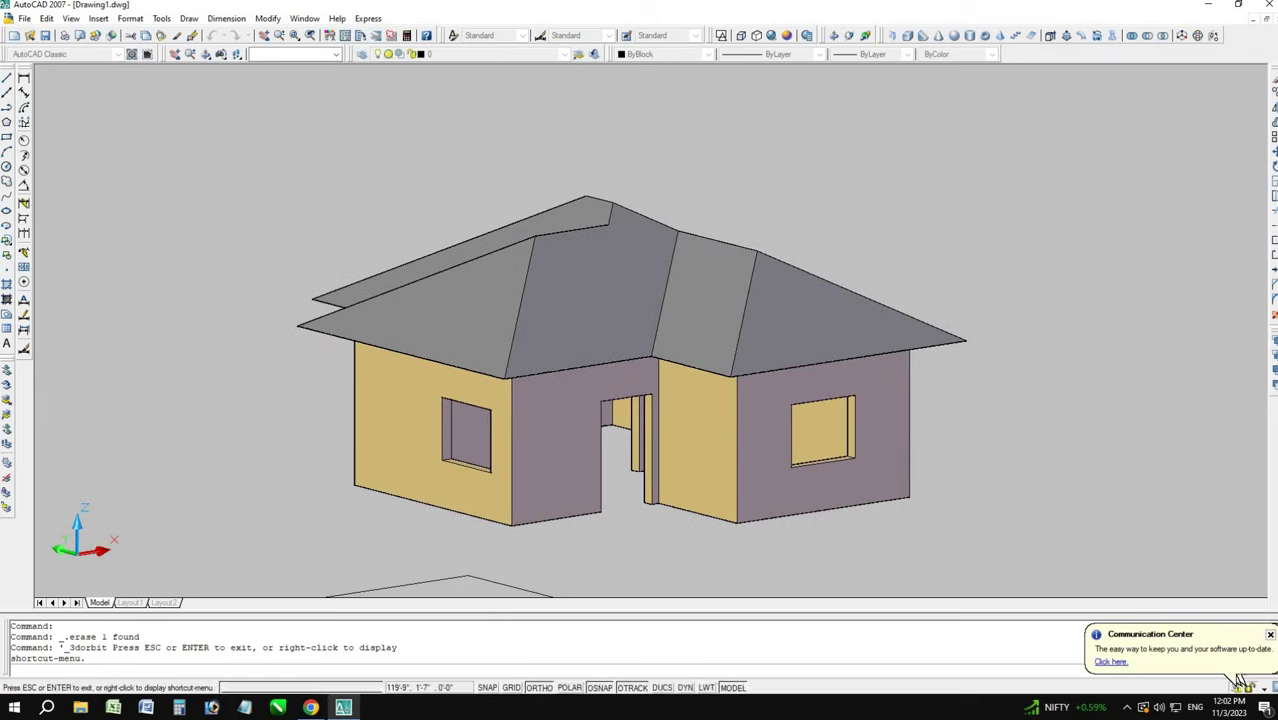
key("ctrl+a")
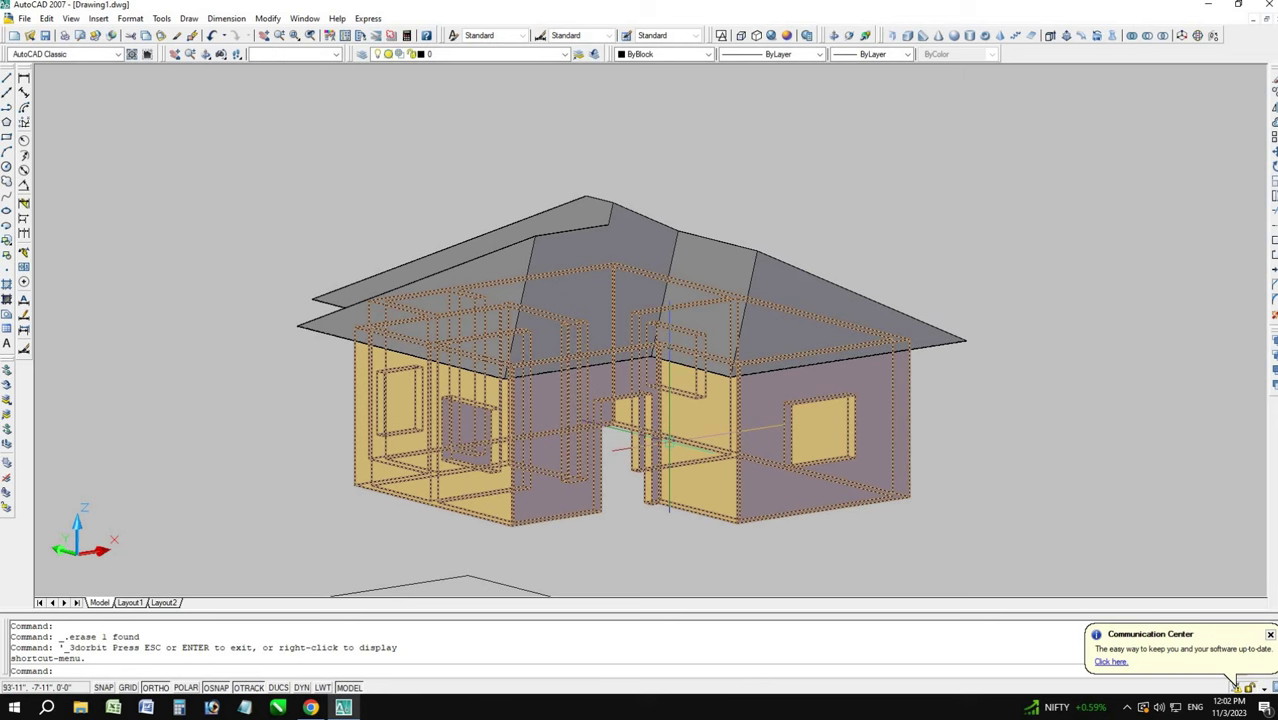
key("Escape")
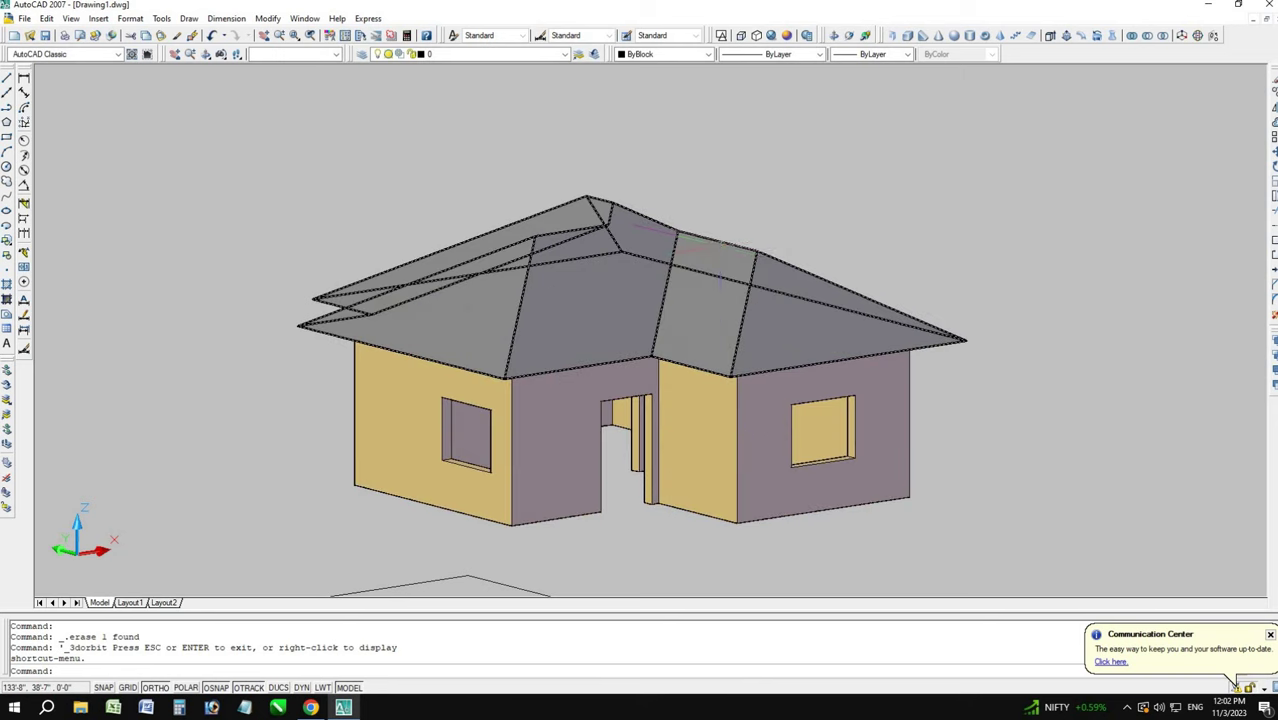
left_click(722, 300)
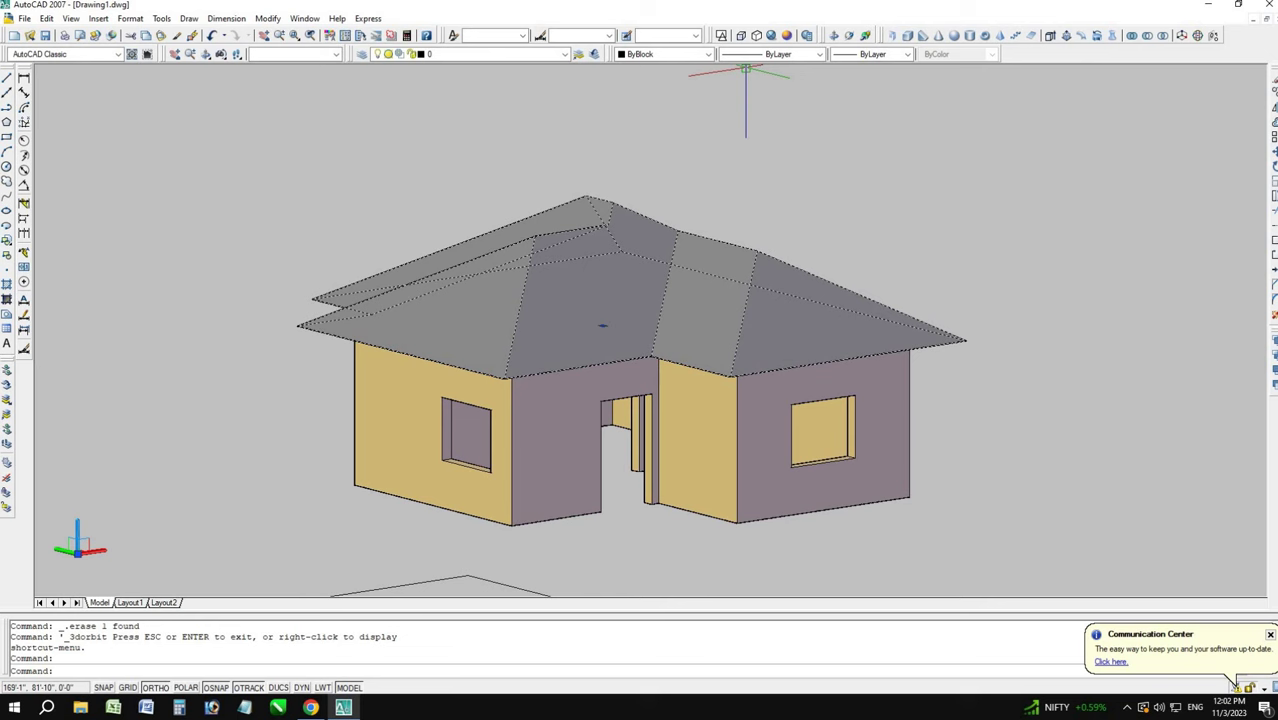
- Recolour the roof from Color 30 to dark red index colour 12 via Select Color
left_click(668, 54)
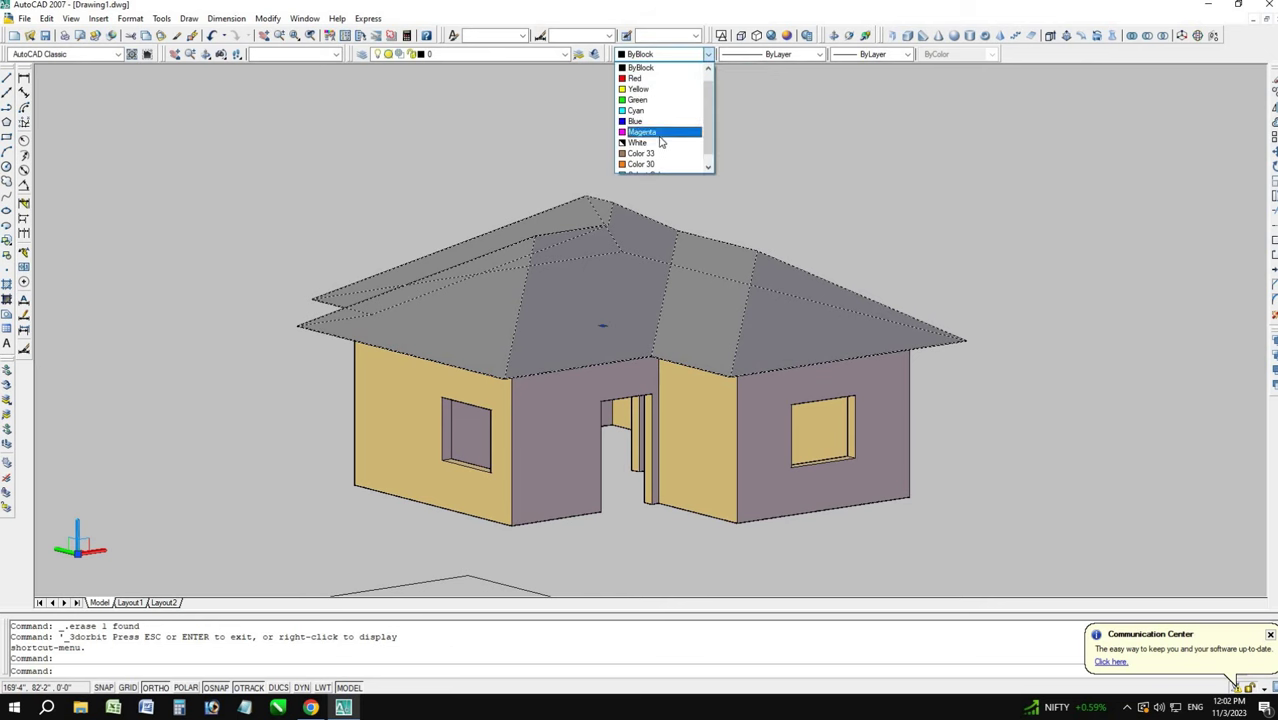
left_click(654, 164)
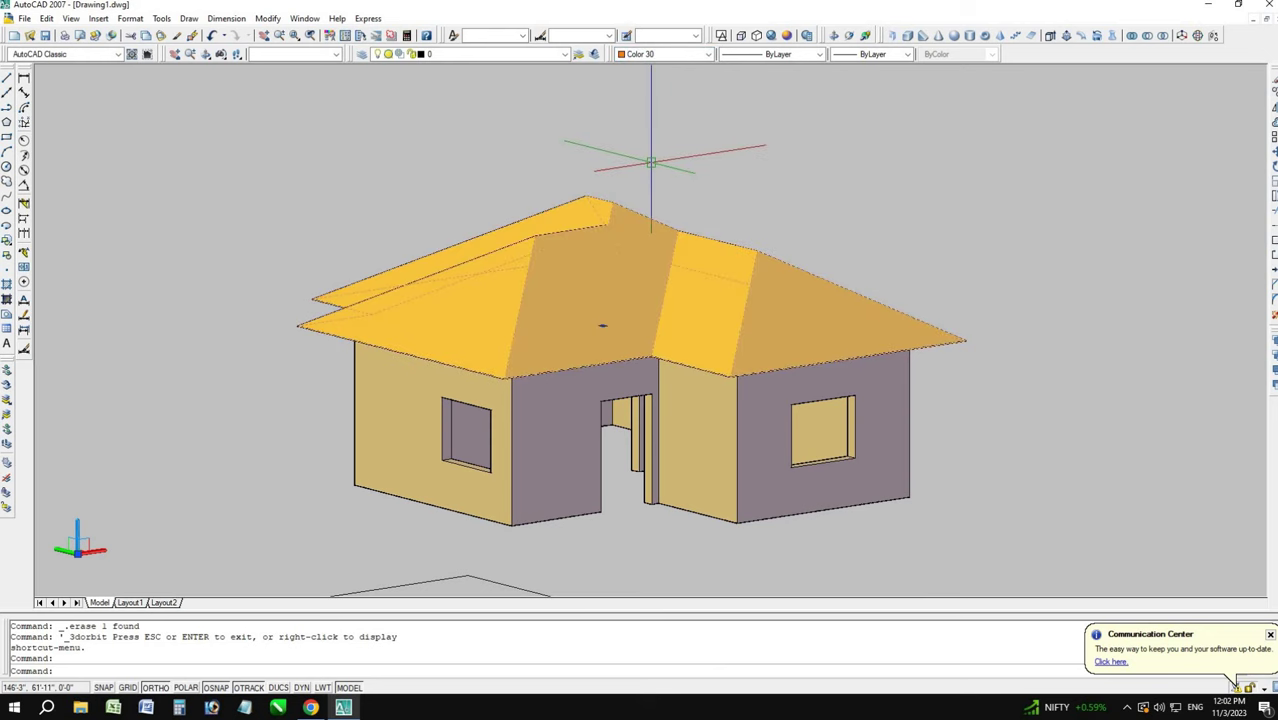
left_click(665, 54)
left_click(655, 164)
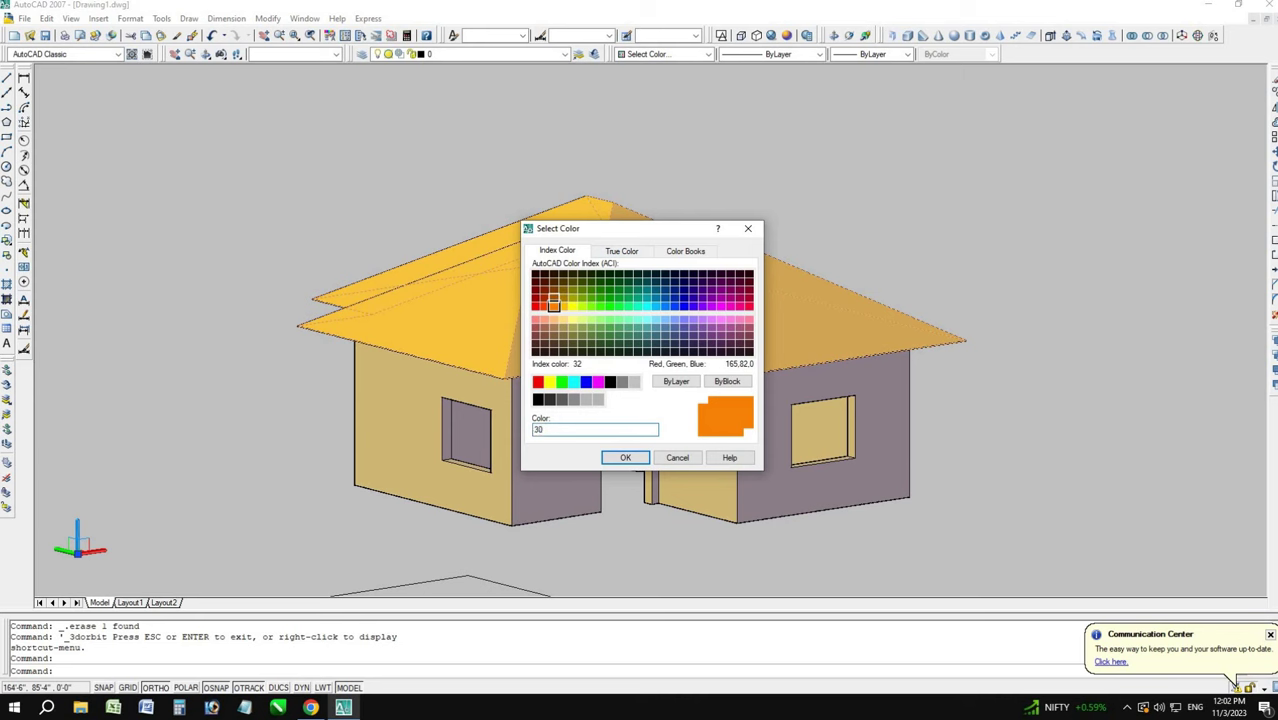
left_click(536, 298)
left_click(626, 459)
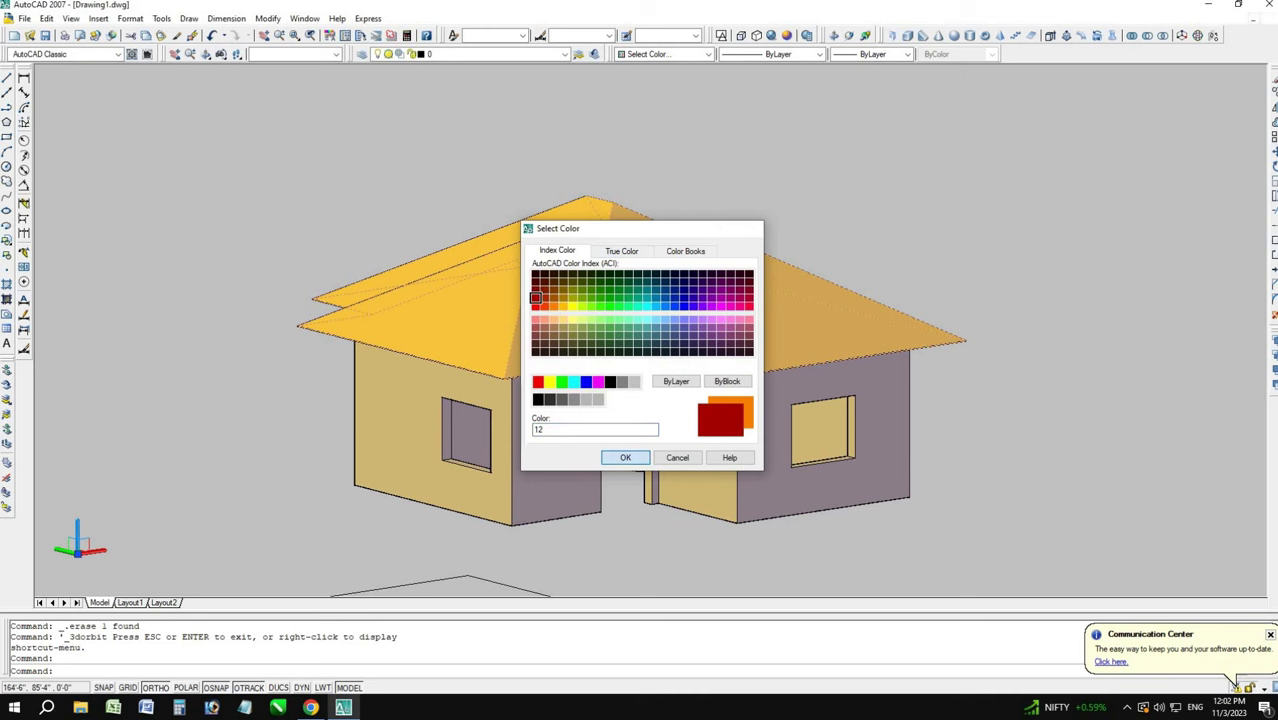
key("Escape")
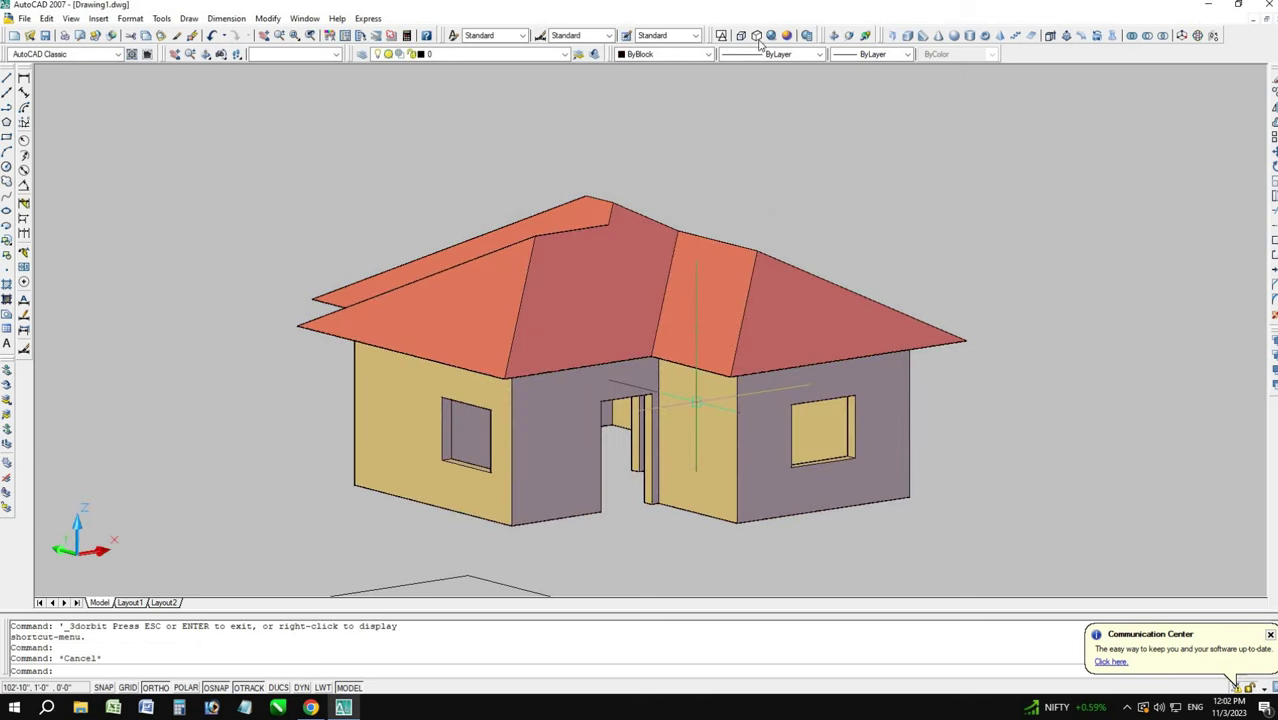
left_click(716, 327)
- Orbit the house to a new angle, zoom out, and select the floor outline below it
left_click(834, 36)
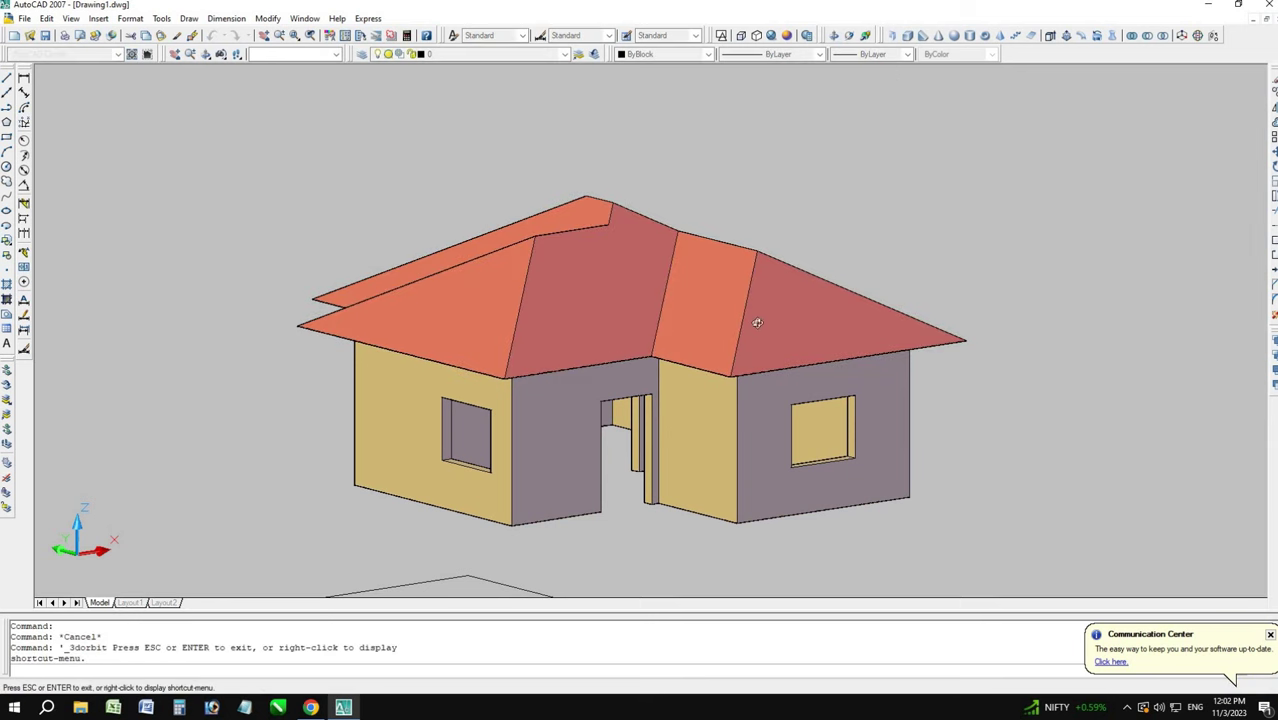
mouse_move(735, 350)
left_mouse_down()
mouse_move(658, 363)
mouse_move(671, 414)
mouse_move(796, 348)
mouse_move(845, 367)
mouse_move(760, 360)
mouse_move(685, 399)
mouse_move(599, 342)
mouse_move(604, 319)
mouse_move(693, 308)
mouse_move(736, 314)
mouse_move(781, 370)
mouse_move(844, 357)
mouse_move(802, 356)
left_mouse_up()
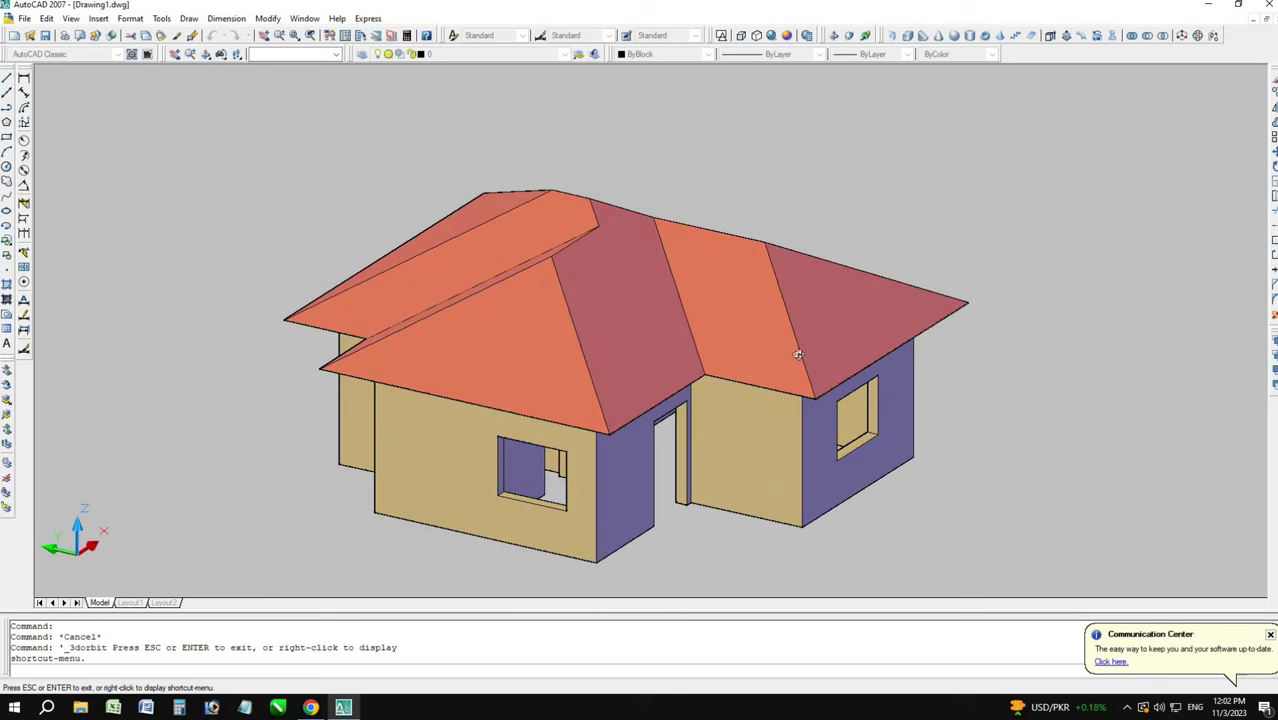
key("Escape")
scroll(700, 450, "down", 2)
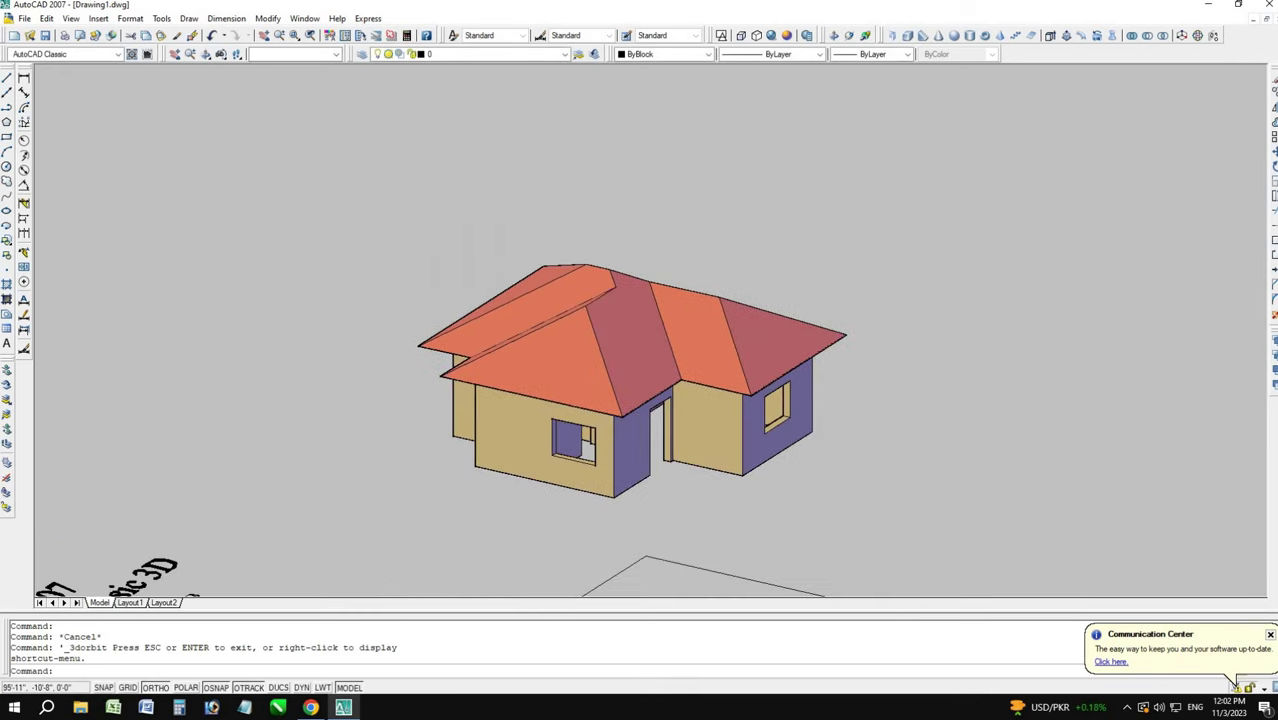
scroll(660, 420, "down", 2)
scroll(701, 540, "up", 2)
left_click(701, 556)
type("ex")
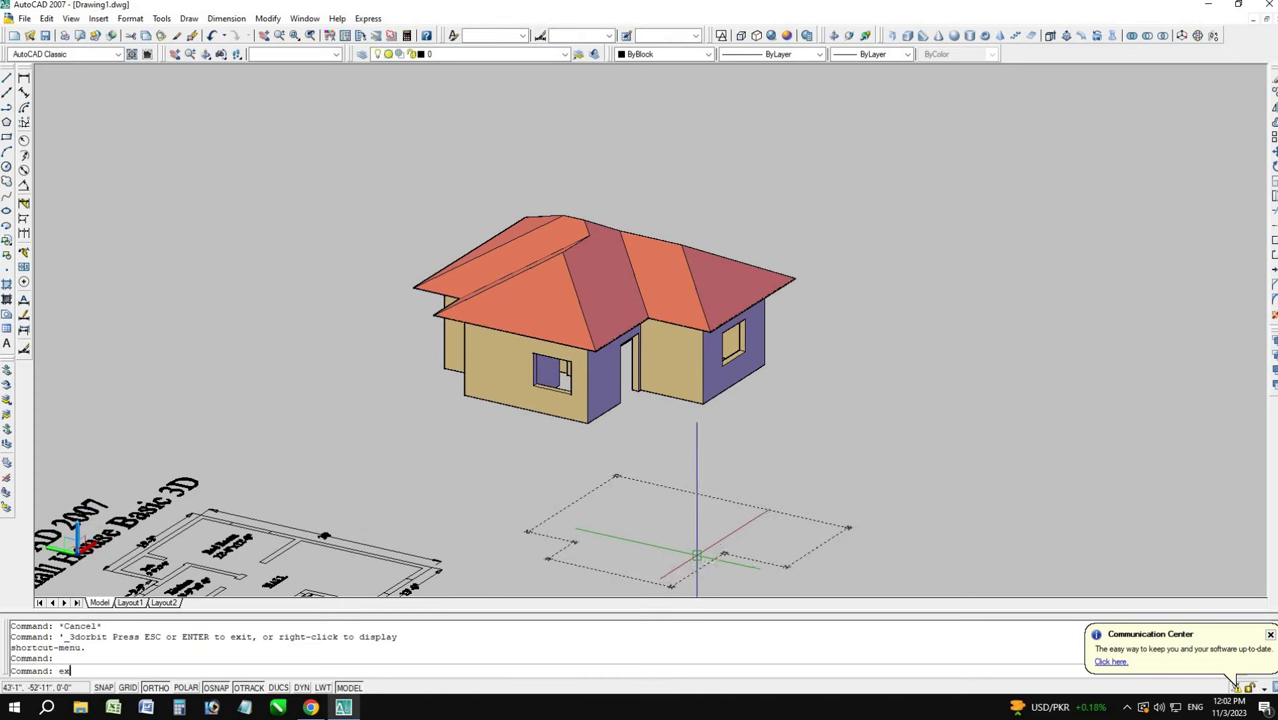
- Extrude the floor outline to a height of 6 to make a thin slab
type("t")
key("Return")
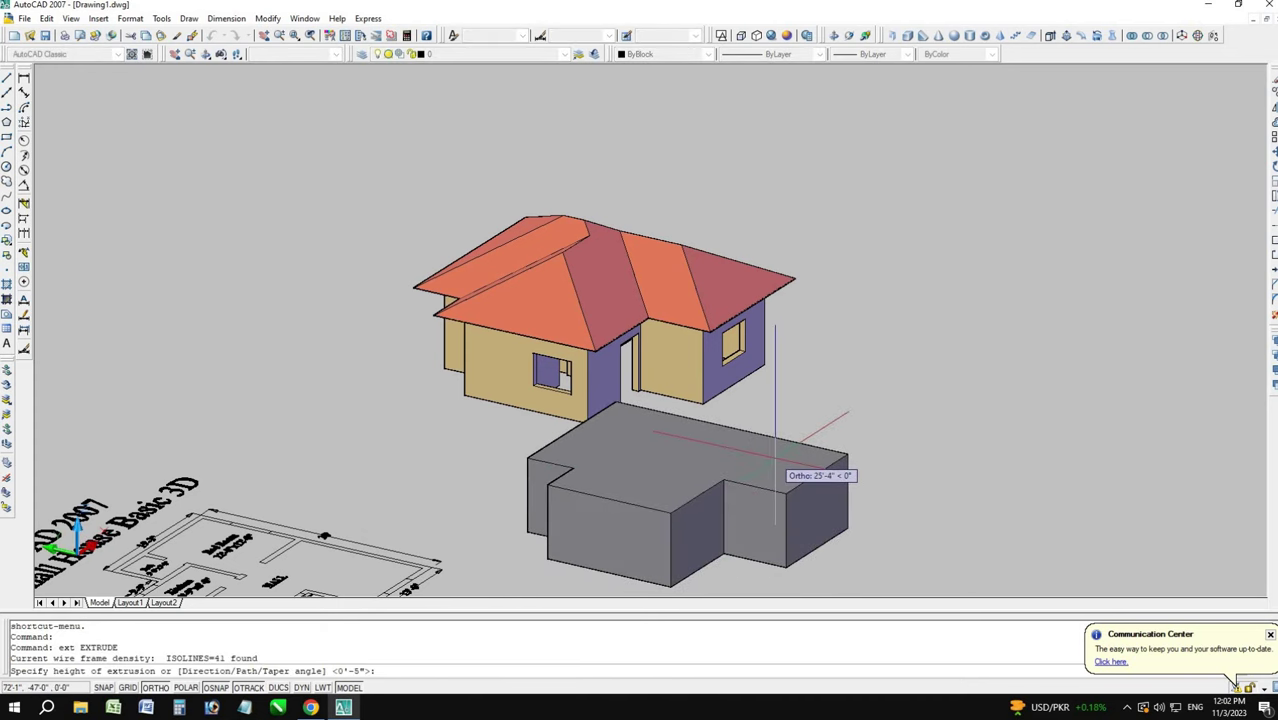
type("6")
key("Return")
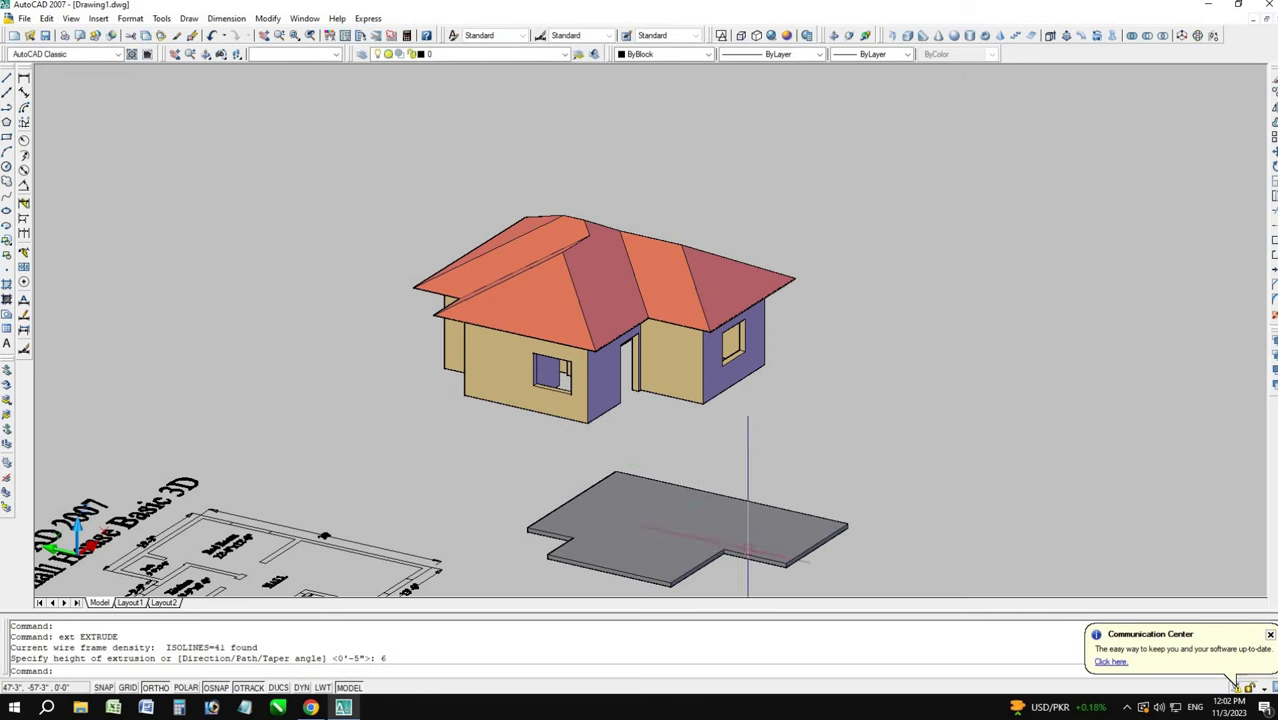
left_click(768, 565)
- Copy the floor slab from its corner up to the base of the house walls
type("o")
key("Return")
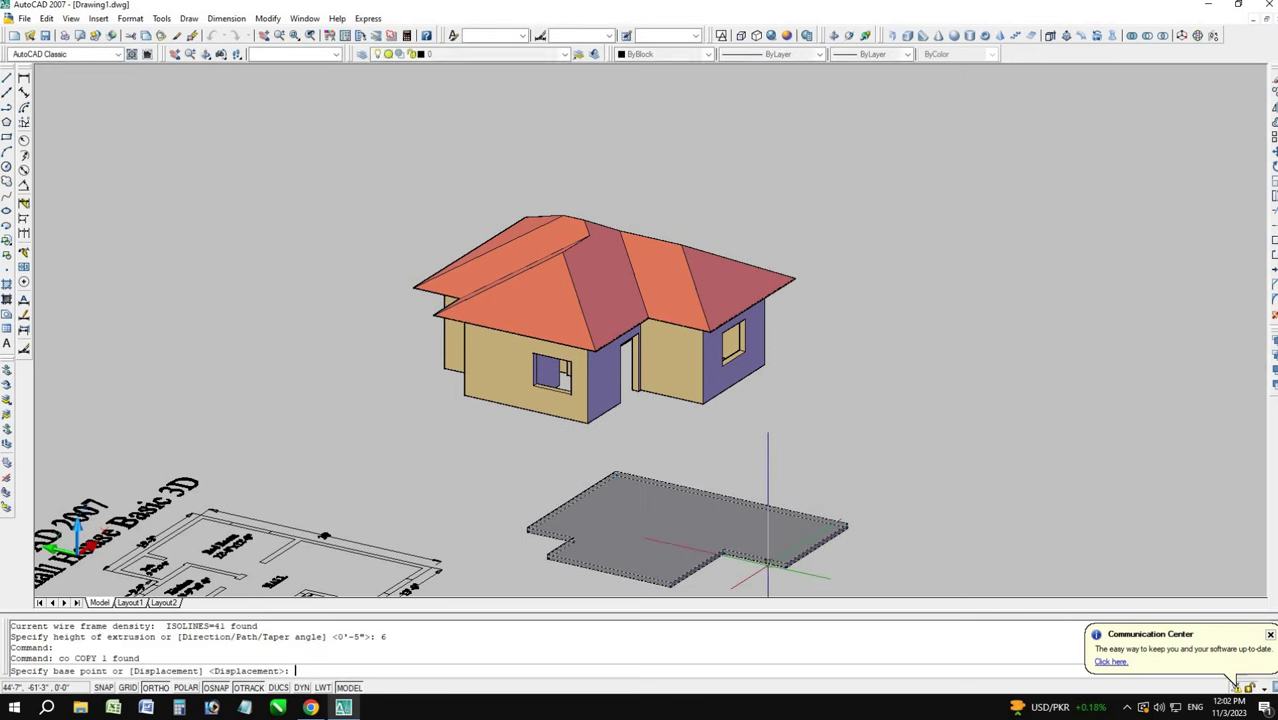
scroll(655, 590, "up", 3)
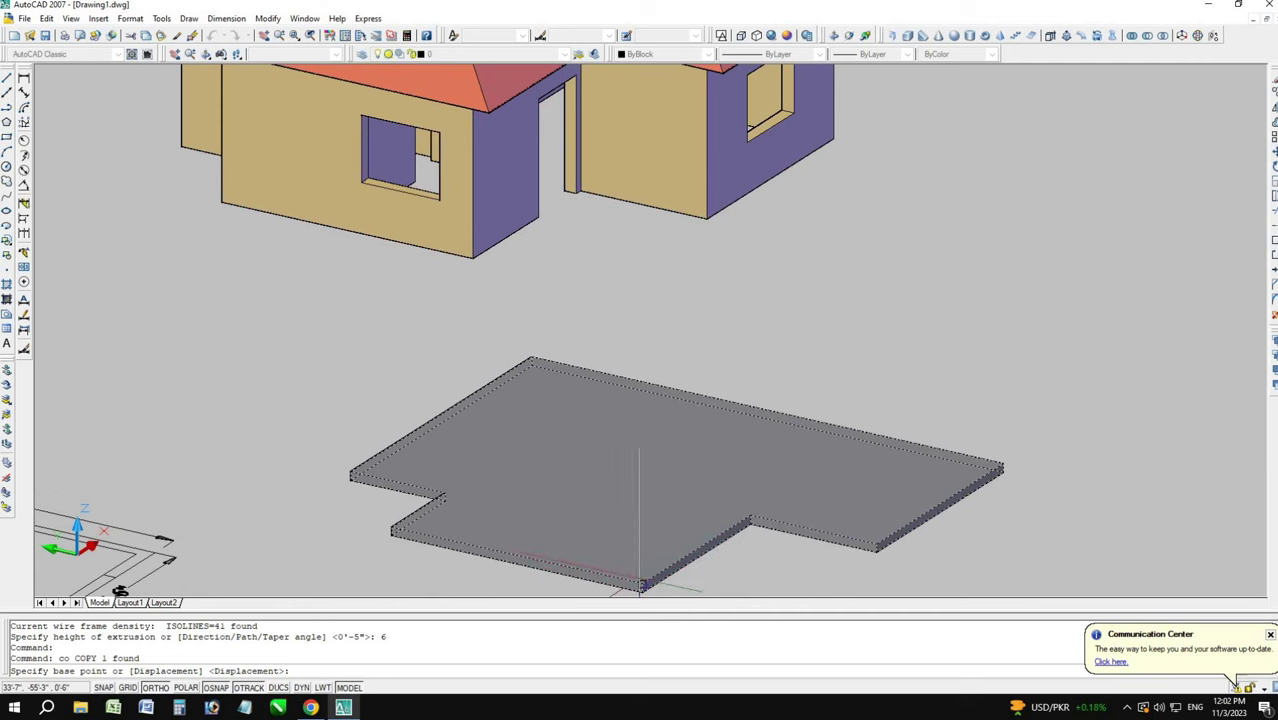
left_click(643, 585)
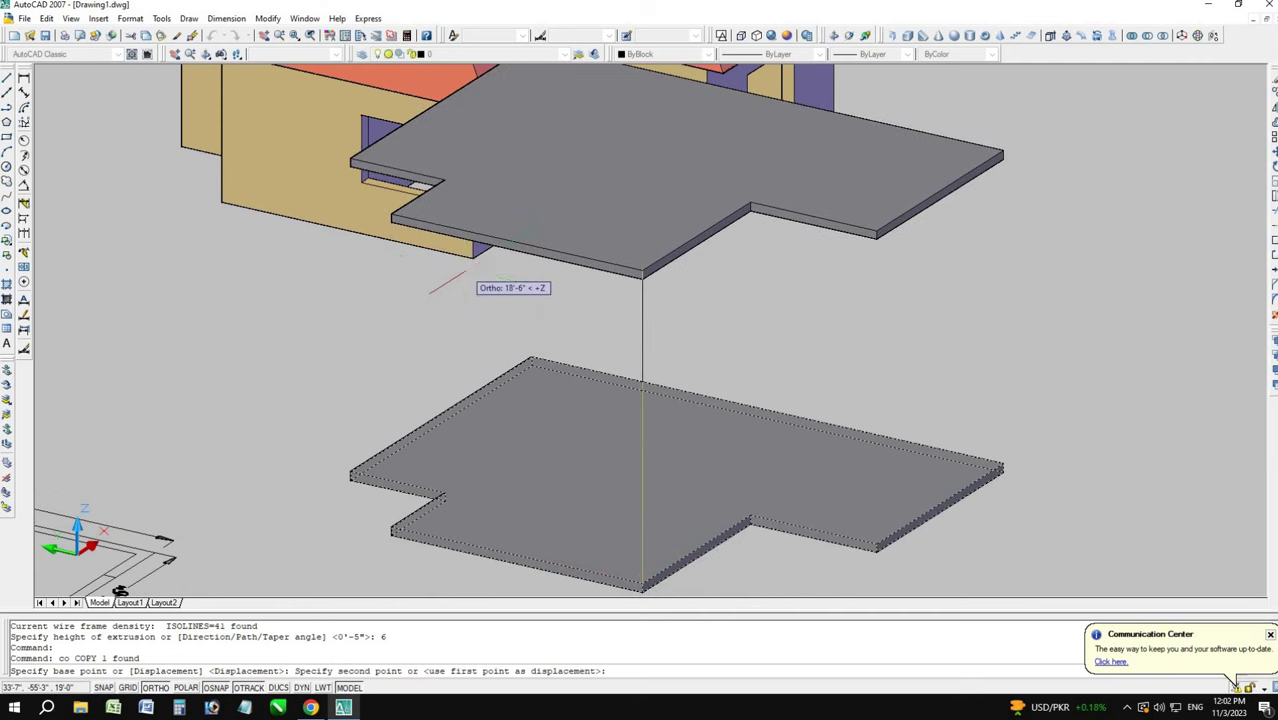
left_click(471, 263)
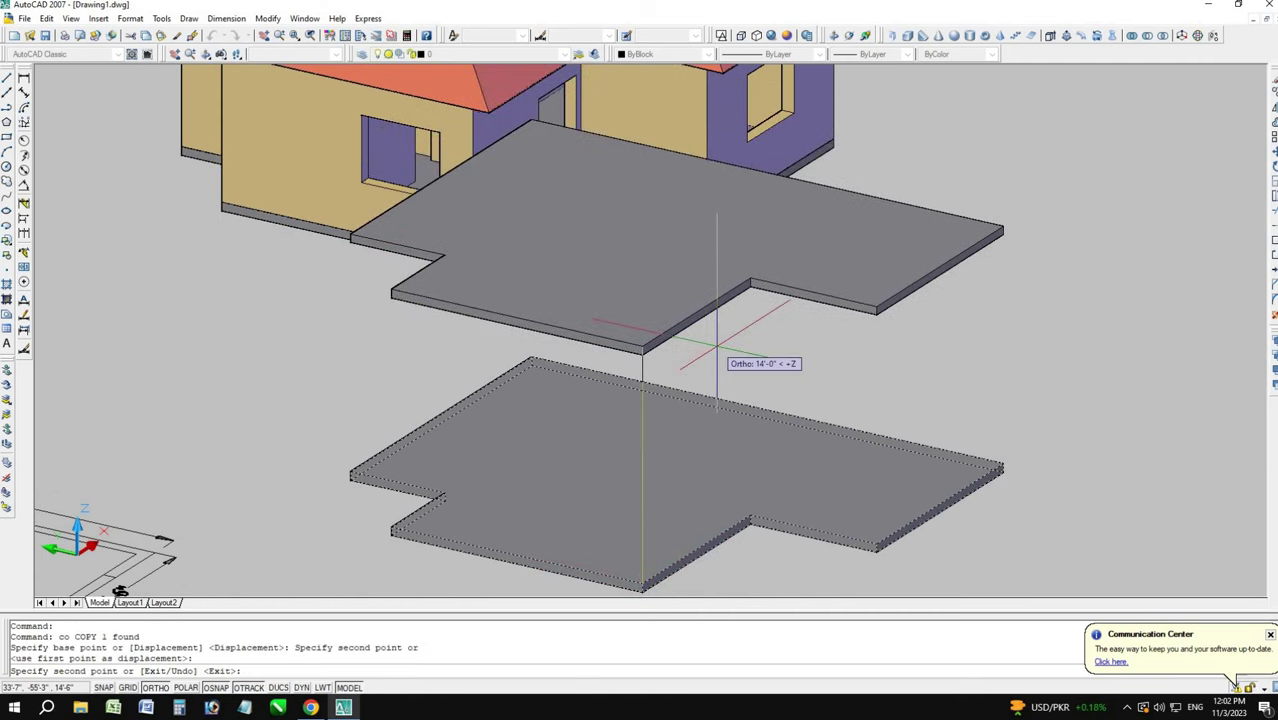
key("Escape")
- Delete the original floor slab and orbit to view the house from another angle
left_click(672, 465)
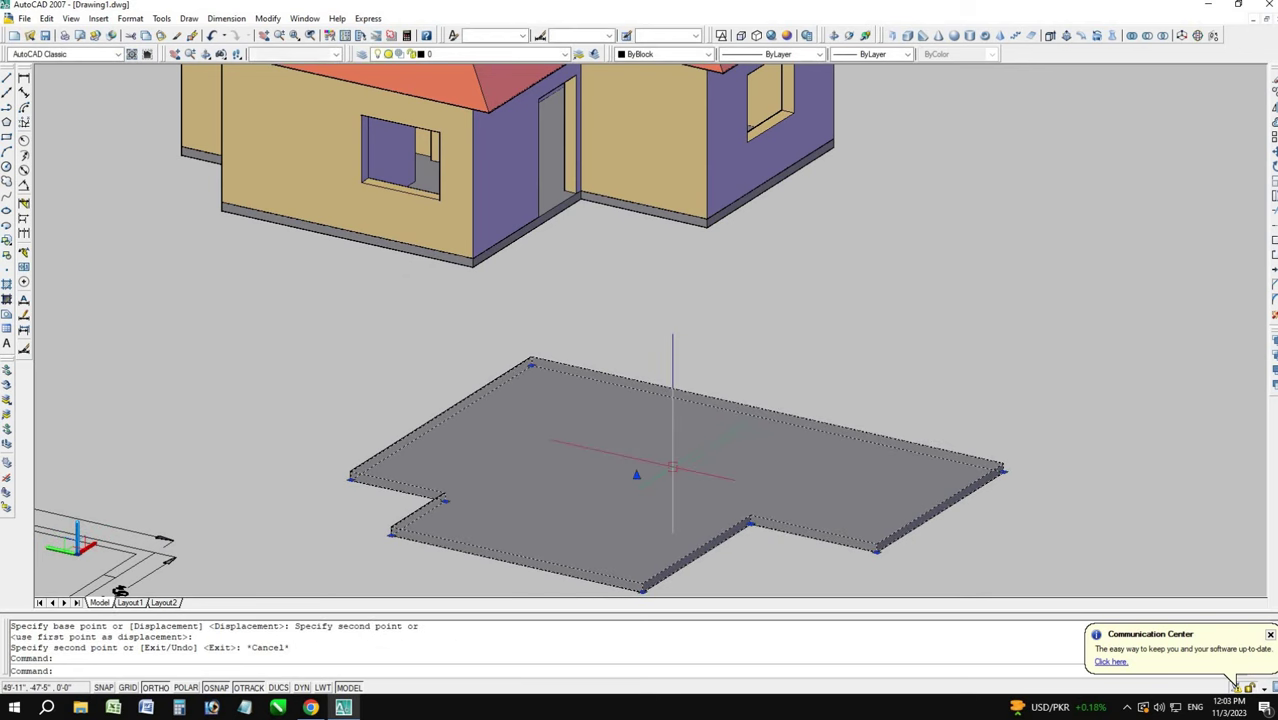
key("Delete")
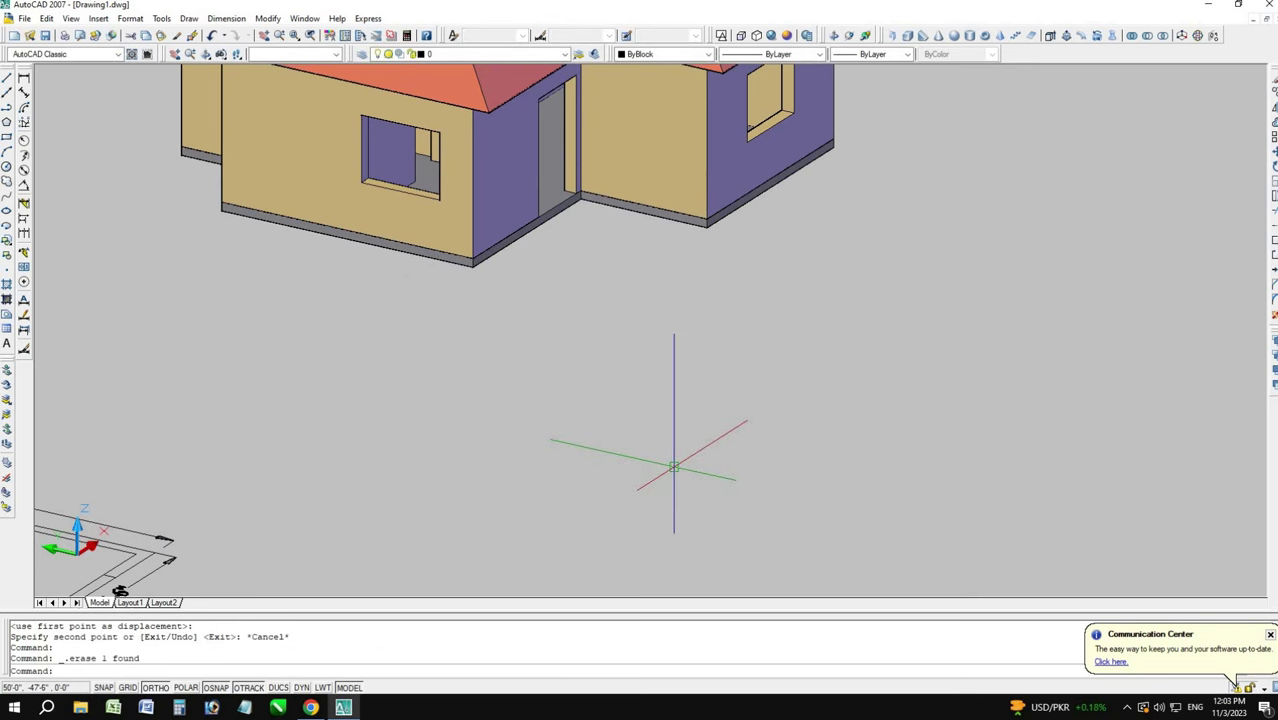
scroll(599, 285, "down", 2)
scroll(612, 240, "down", 1)
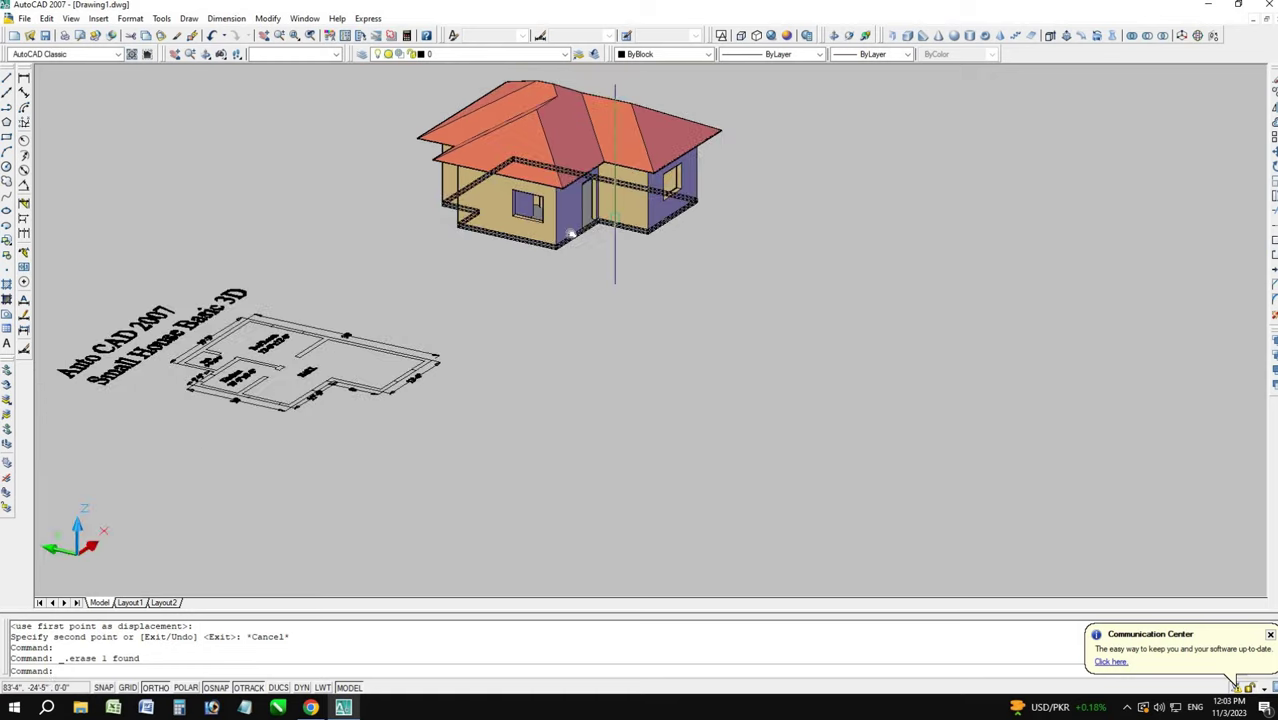
middle_click_drag(570, 233, 640, 240, "shift")
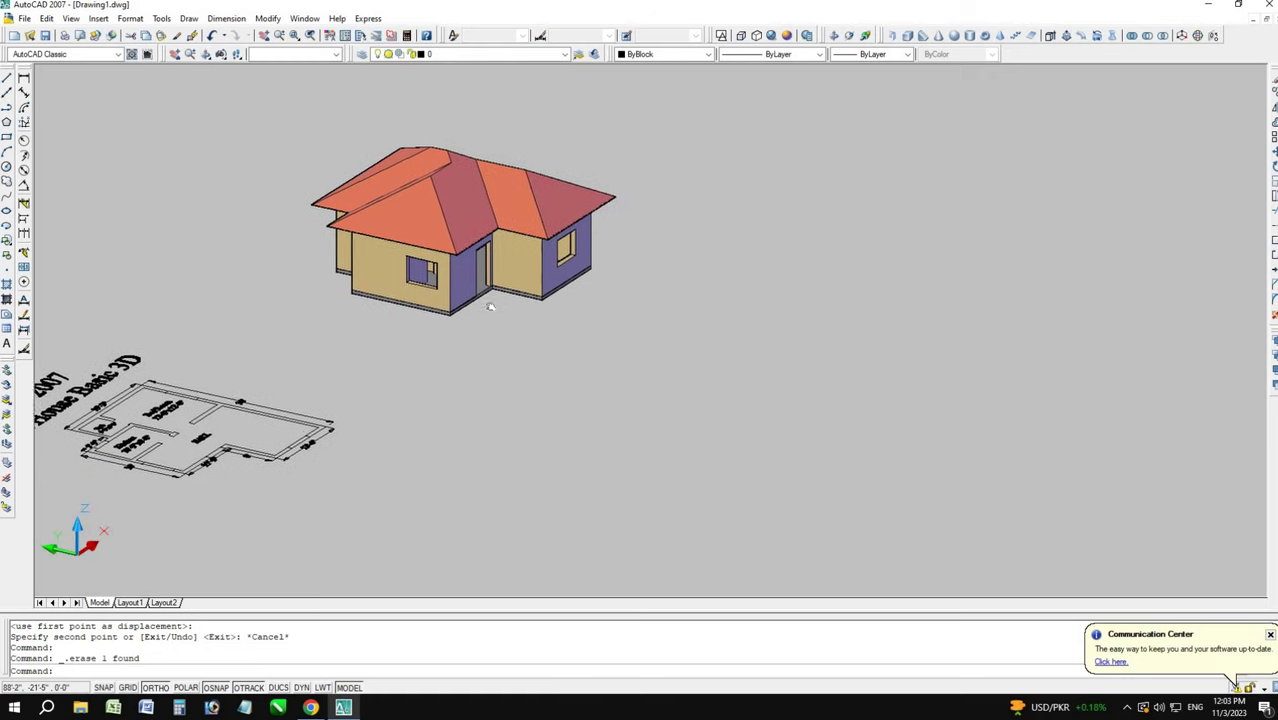
- Orbit and zoom in on the house to bring the door into view
left_click(834, 36)
mouse_move(513, 320)
left_mouse_down()
mouse_move(465, 300)
mouse_move(640, 424)
left_mouse_up()
scroll(640, 424, "up", 2)
scroll(599, 434, "up", 1)
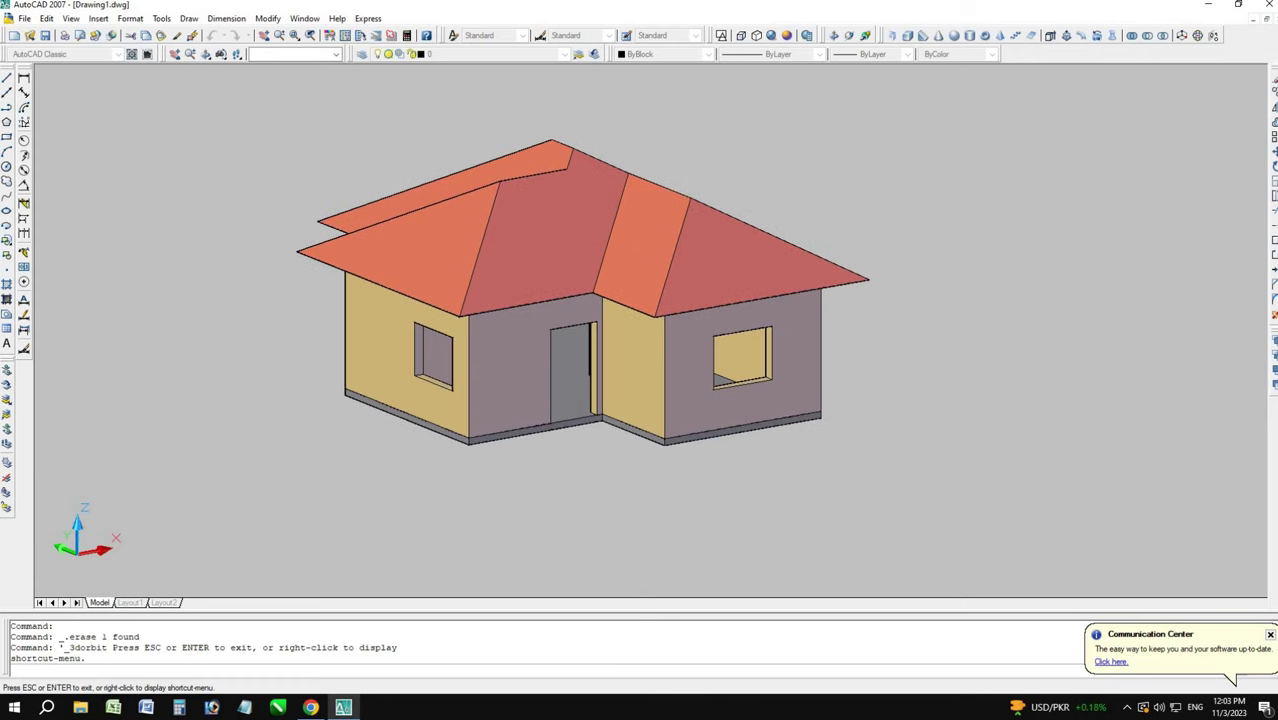
key("Escape")
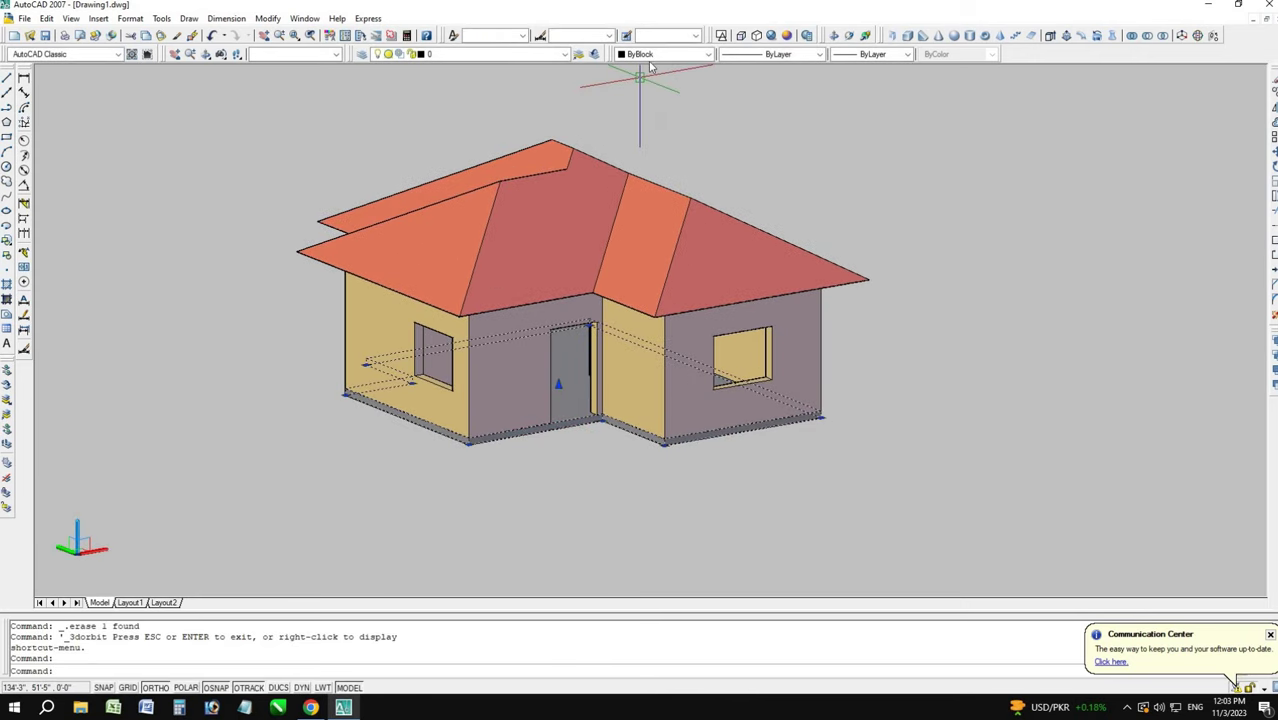
- Colour the door dark olive, index colour 47, through the Select Color dialog
left_click(652, 56)
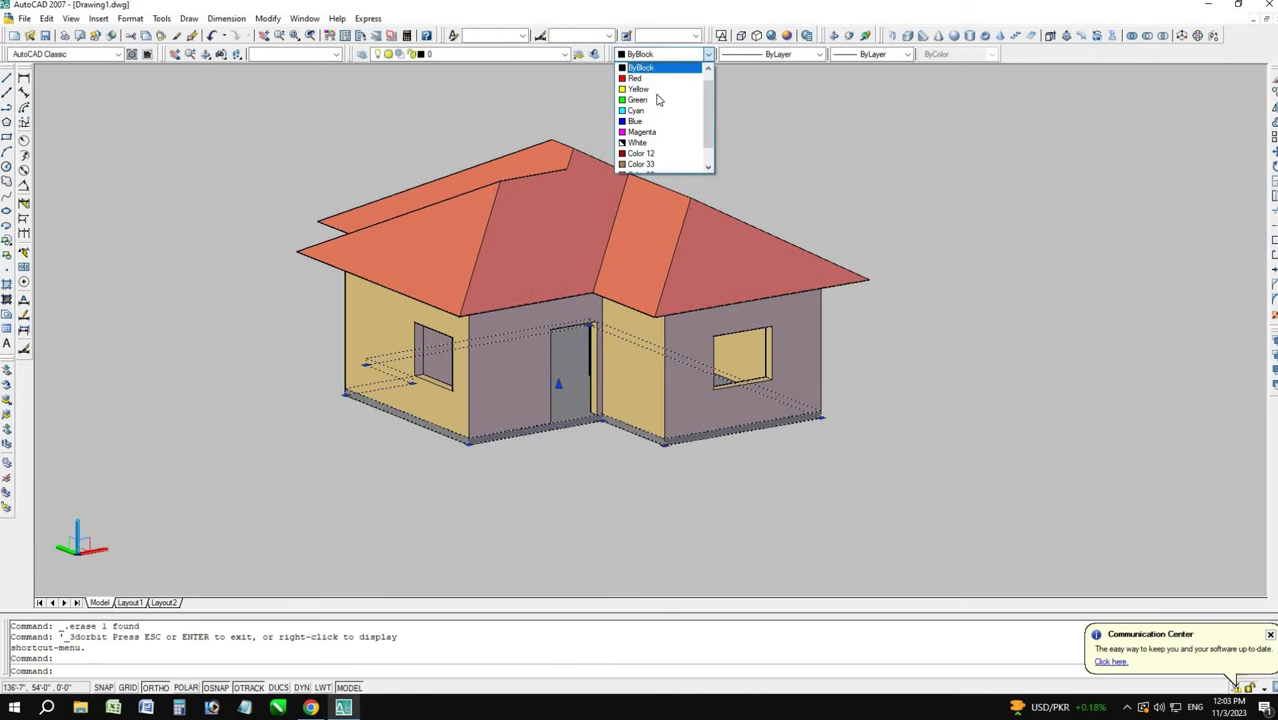
left_click(656, 165)
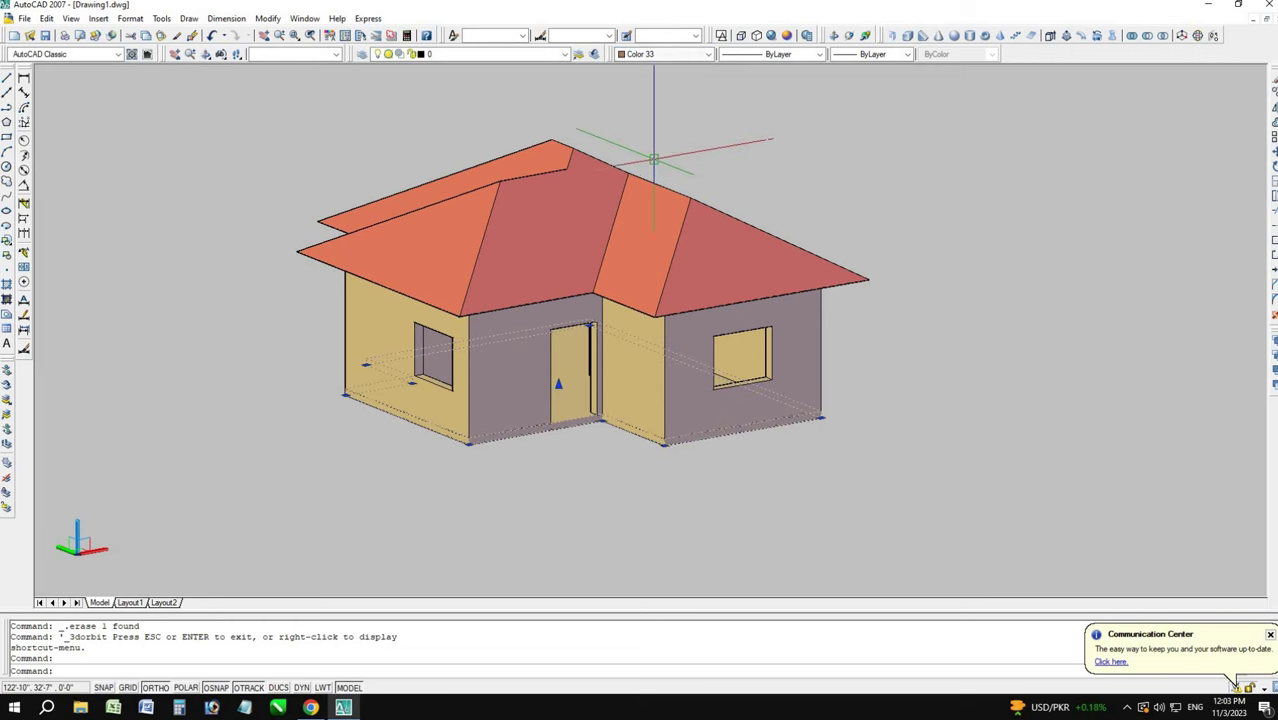
left_click(661, 56)
left_click(660, 164)
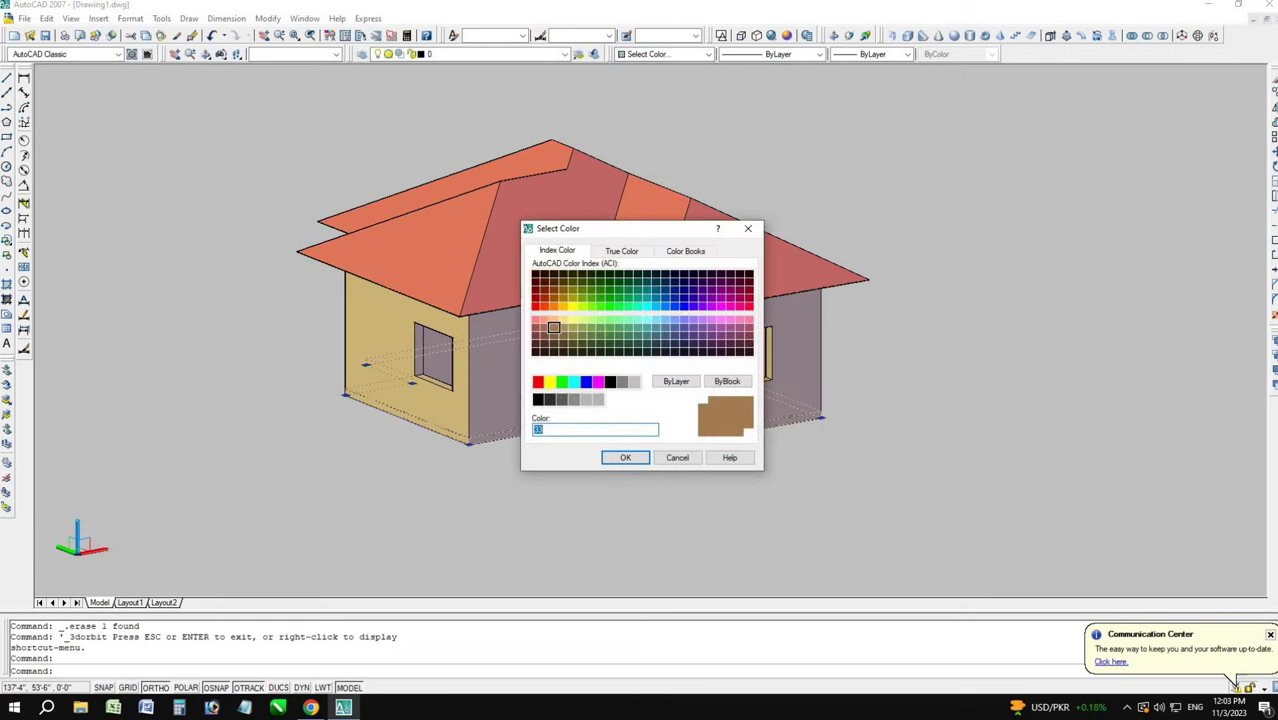
left_click(543, 335)
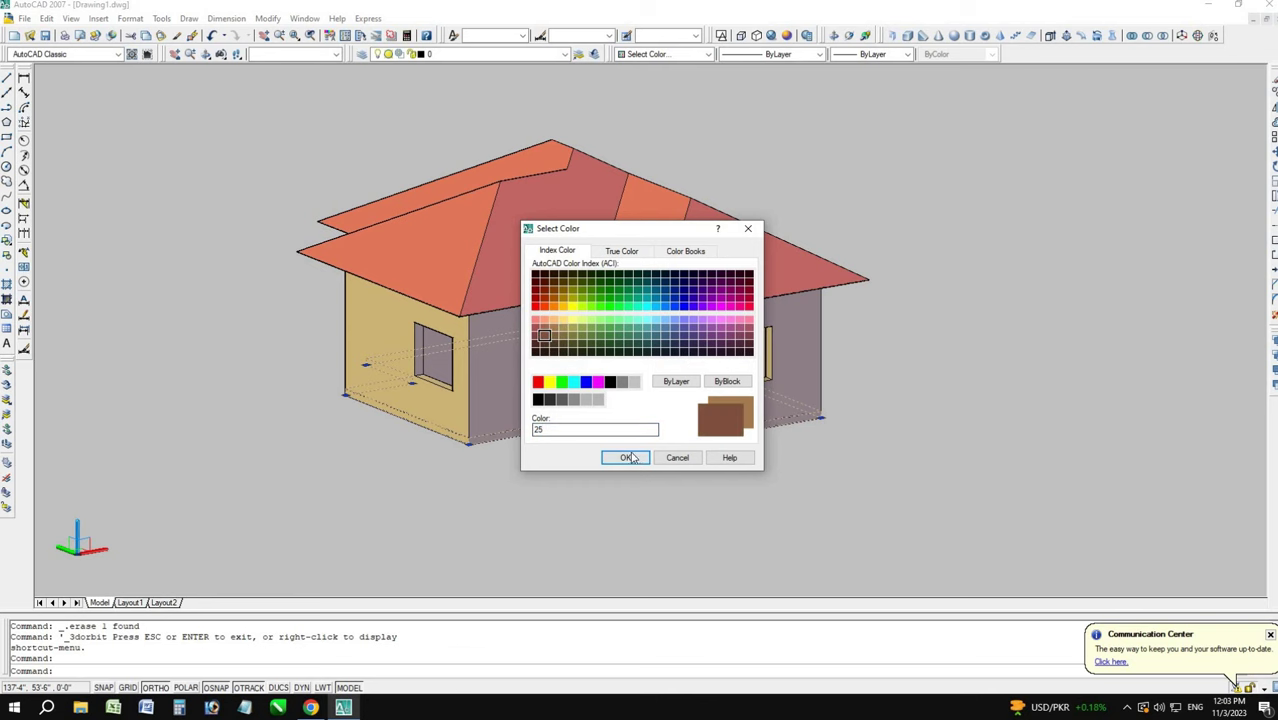
left_click(563, 344)
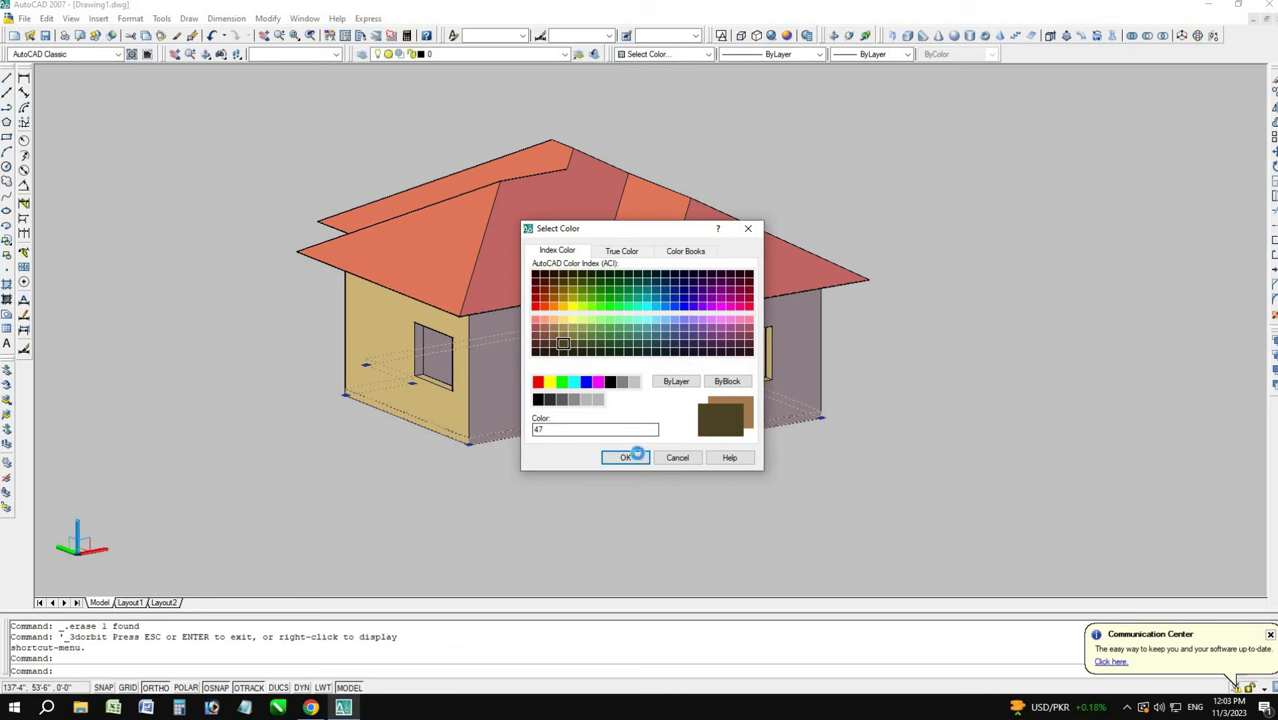
left_click(630, 457)
key("Escape")
- Zoom out and orbit the finished house so its right side faces forward
scroll(555, 432, "up", 3)
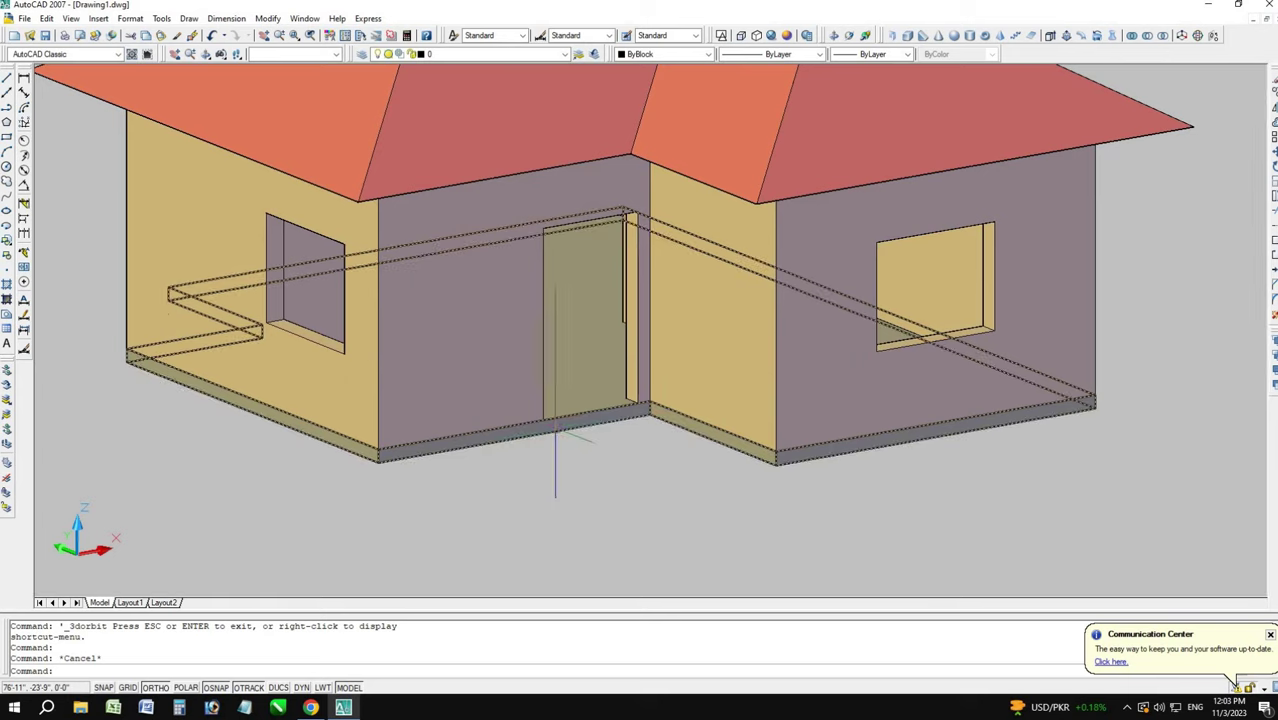
scroll(540, 432, "down", 3)
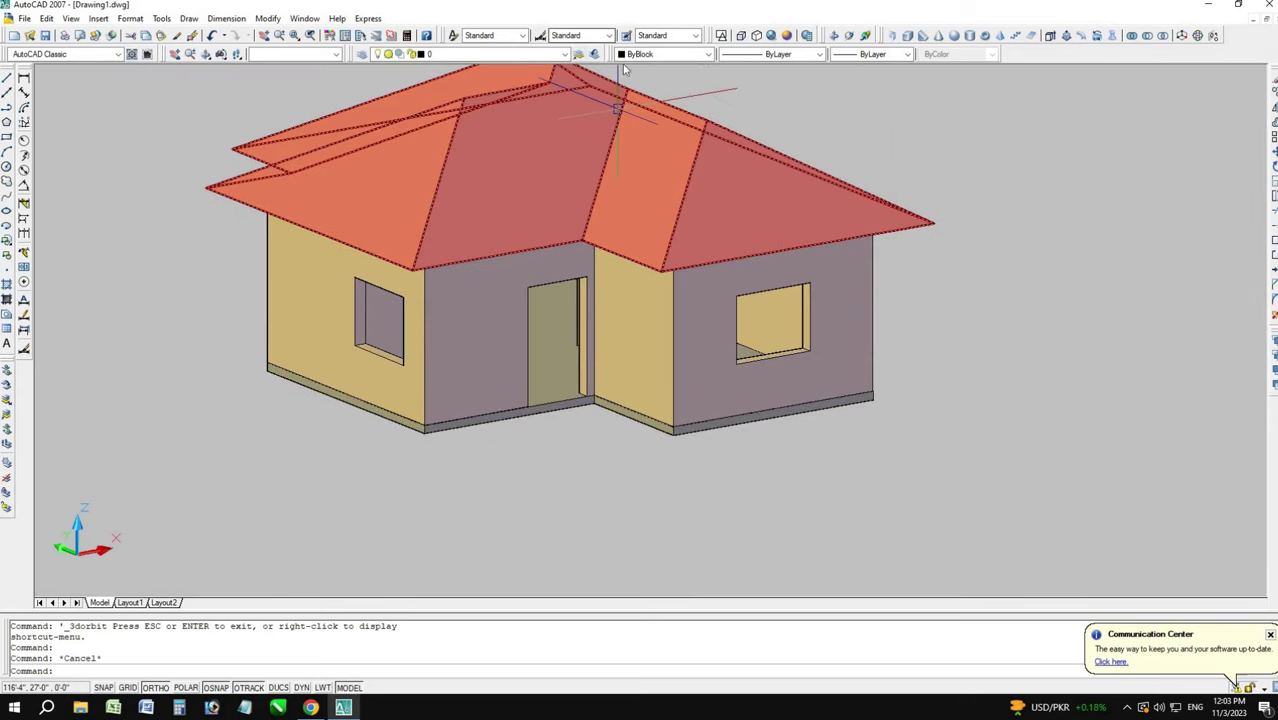
left_click(836, 37)
mouse_move(695, 257)
left_mouse_down()
mouse_move(519, 254)
mouse_move(705, 272)
mouse_move(422, 263)
mouse_move(565, 320)
mouse_move(727, 251)
mouse_move(815, 179)
mouse_move(890, 220)
mouse_move(807, 251)
mouse_move(863, 223)
left_mouse_up()
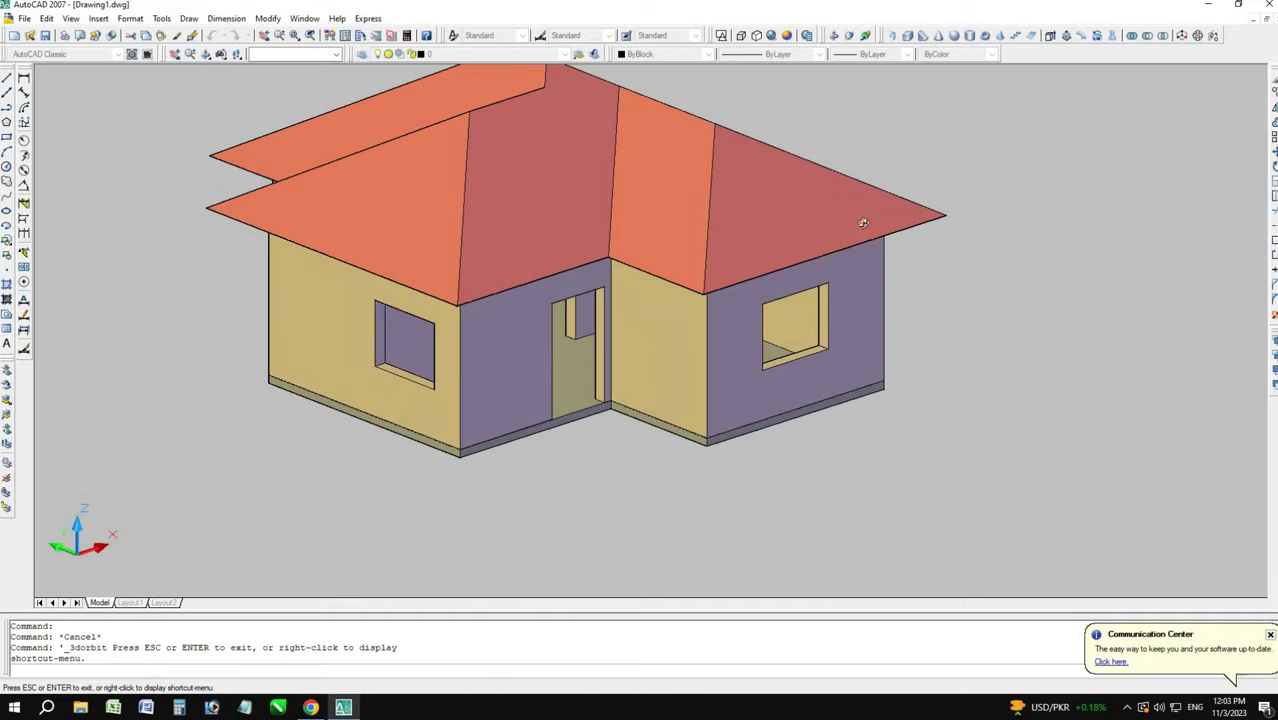